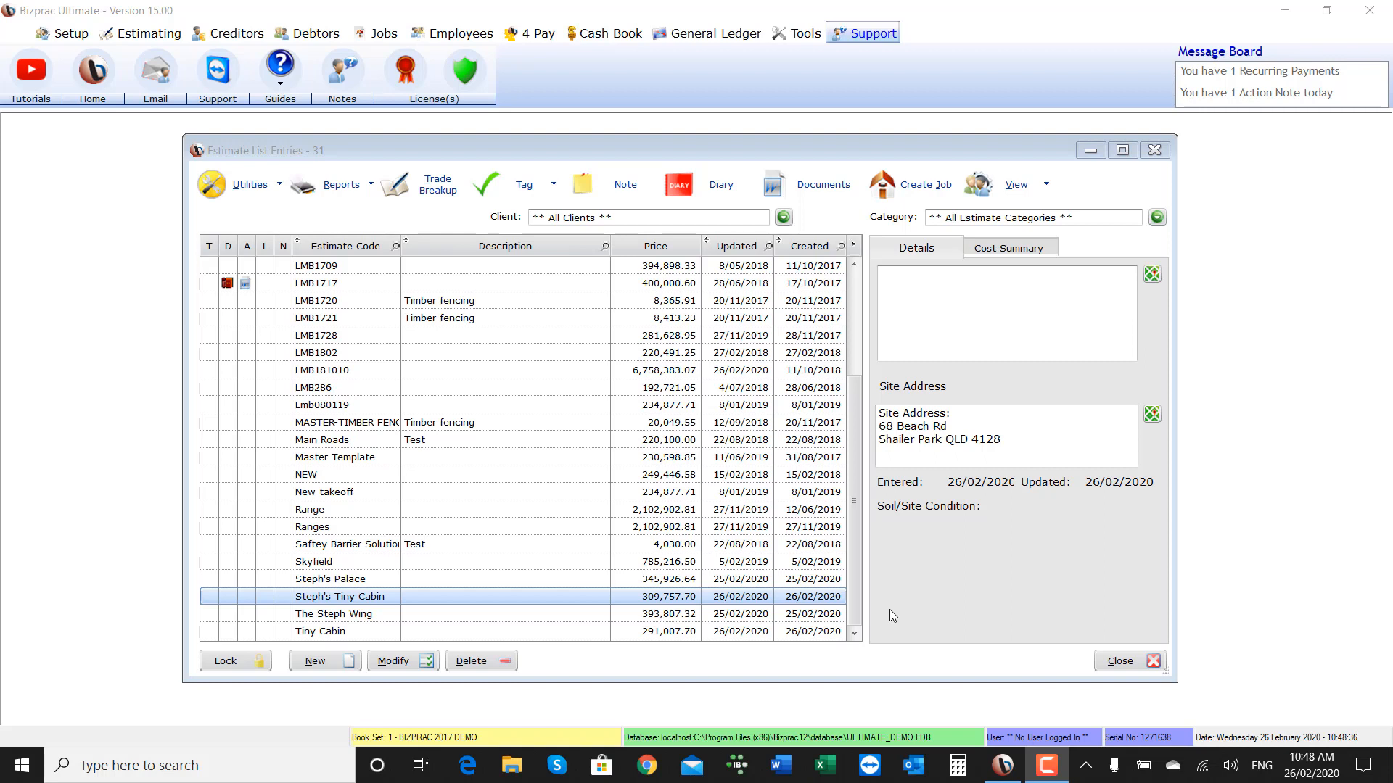
Open the trade breakup of the currently selected tiny cabin estimate, launch ExtrAXION from it, and view its WBS items.
click(535, 602)
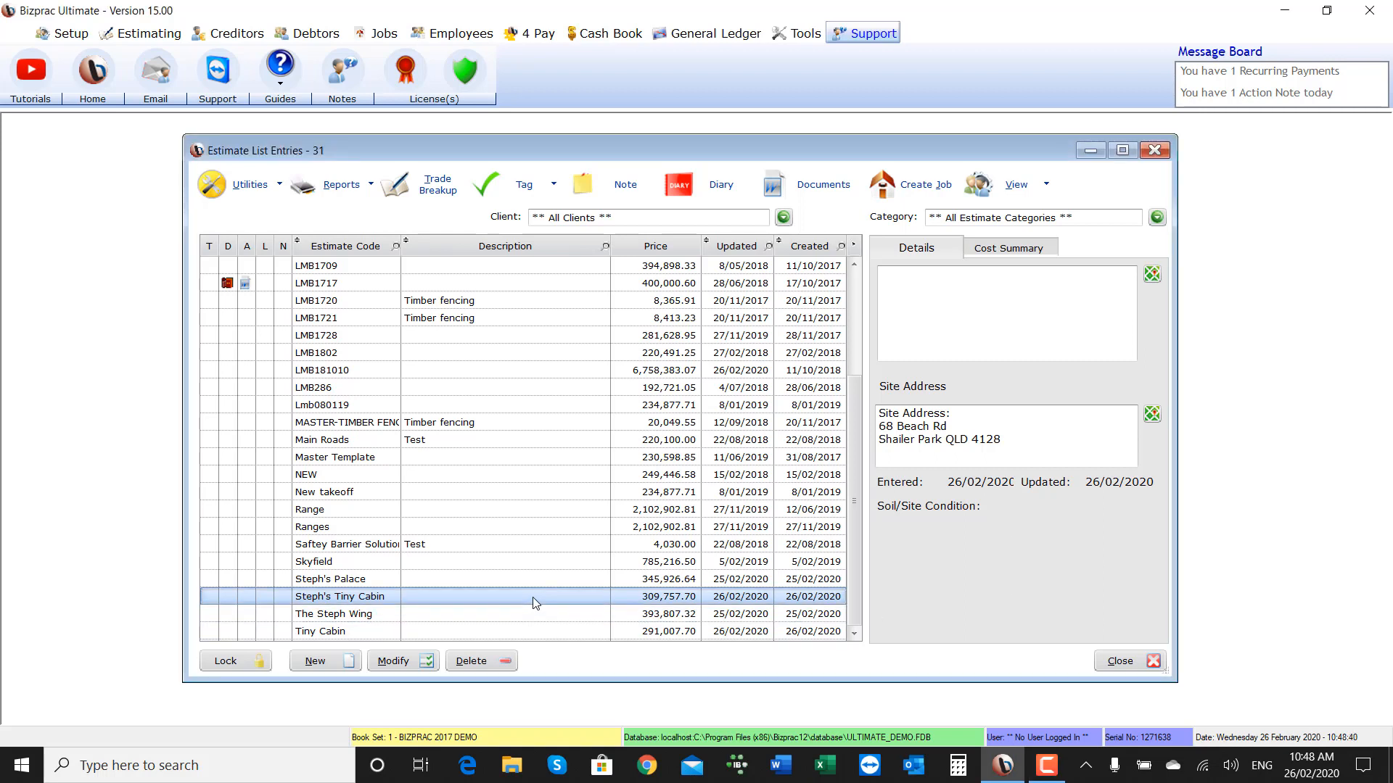
click(425, 194)
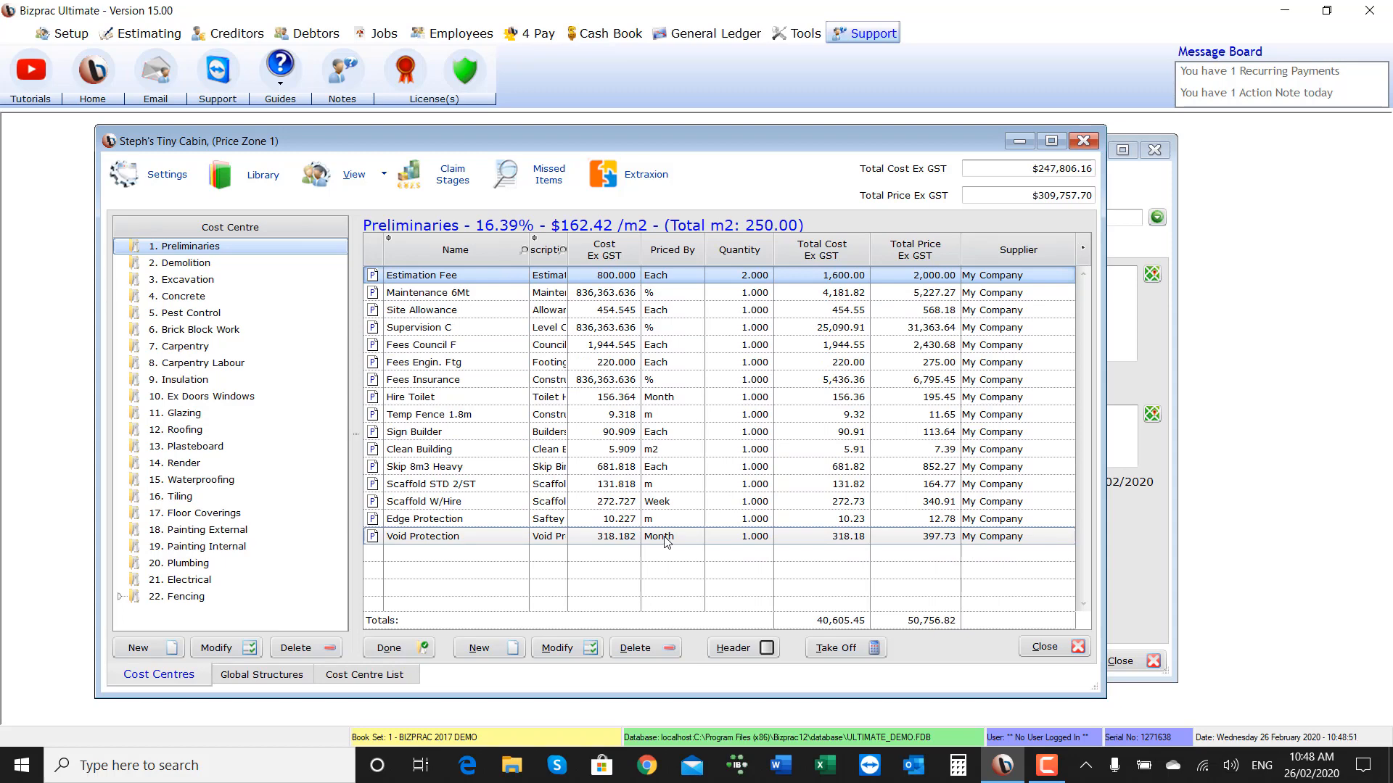
click(633, 187)
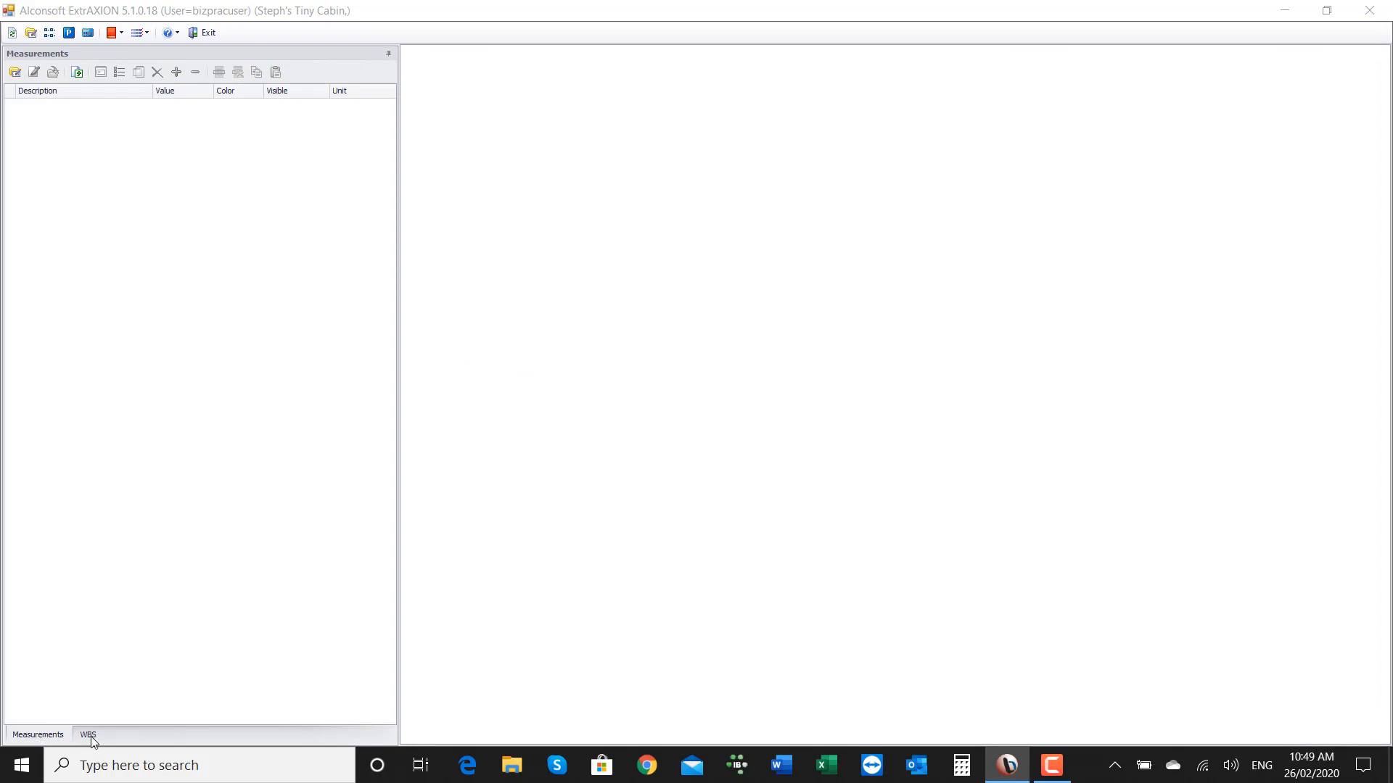
click(89, 735)
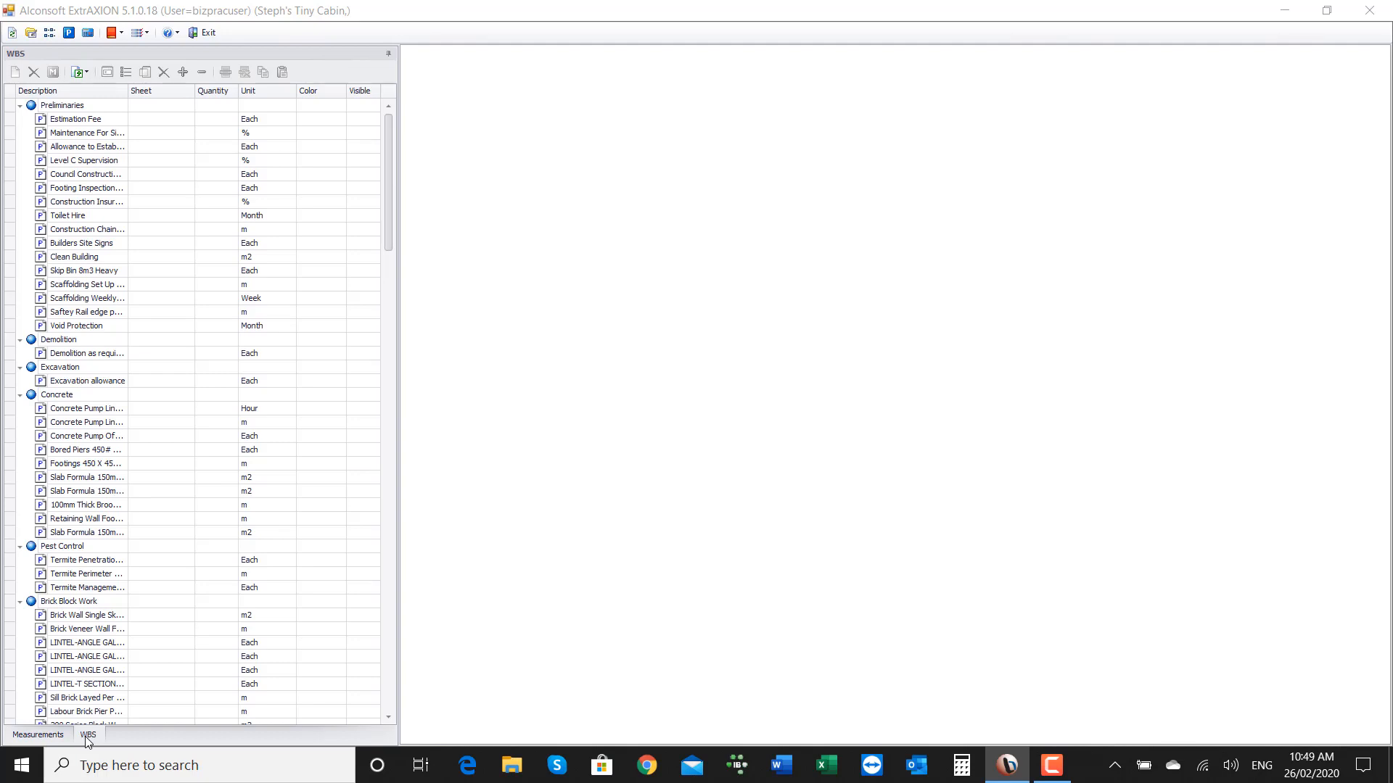
click(40, 735)
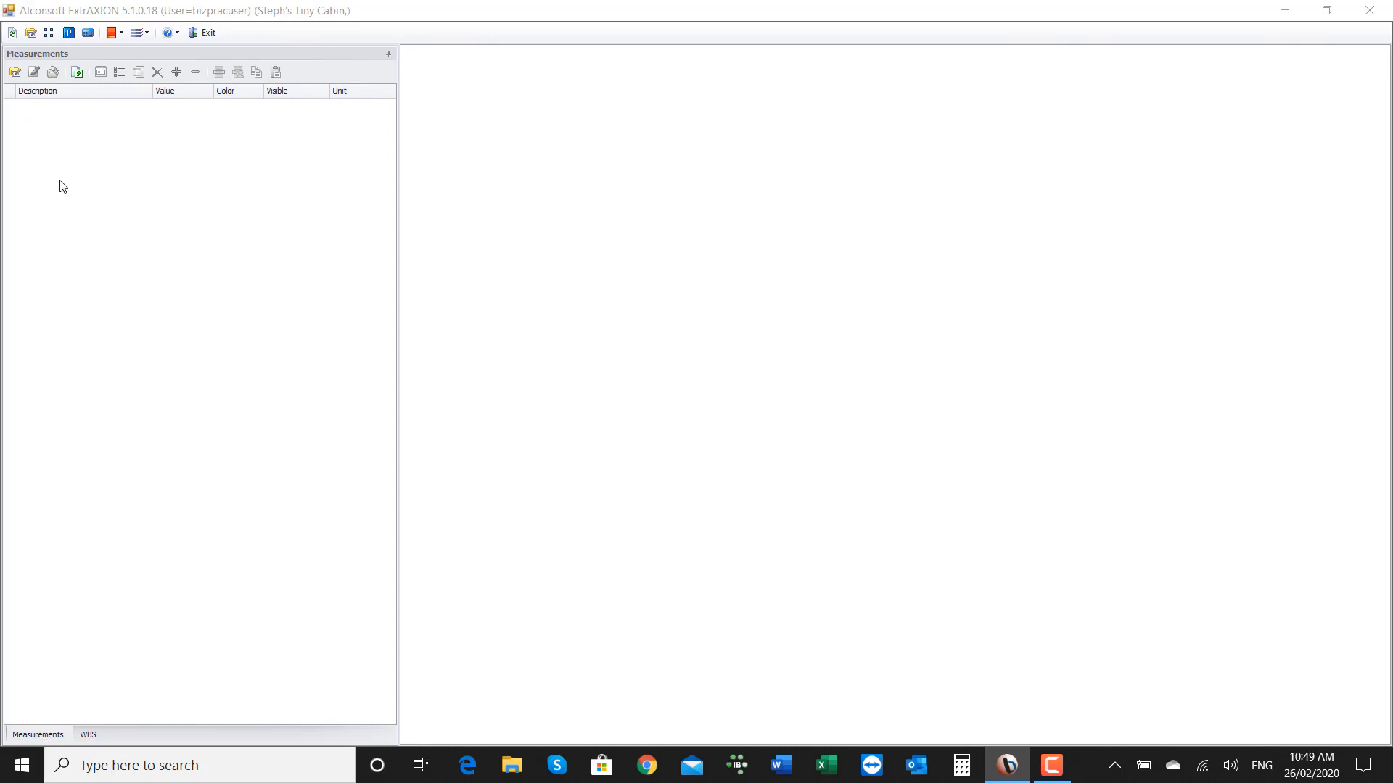
Add the plan file plantinycabinb.png to the project's drawings tree.
click(15, 74)
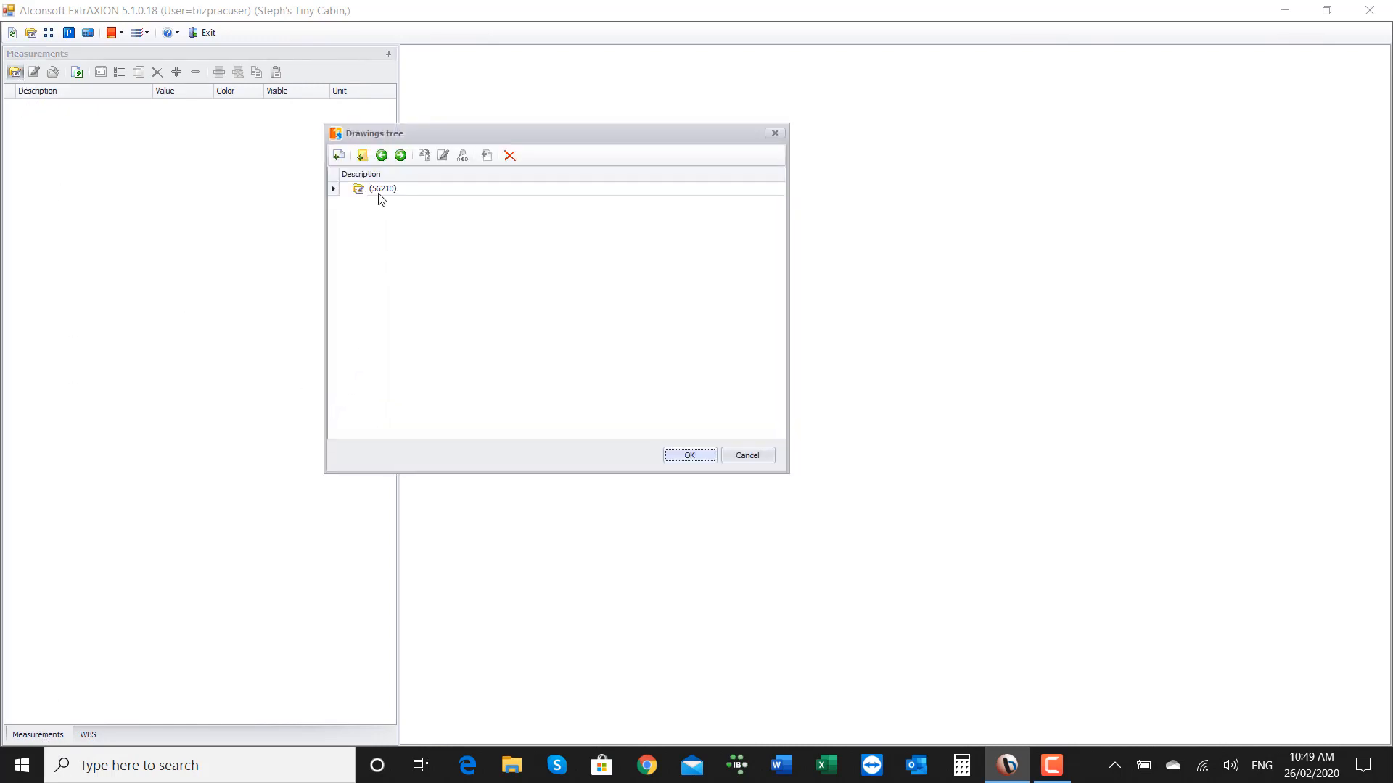
click(338, 156)
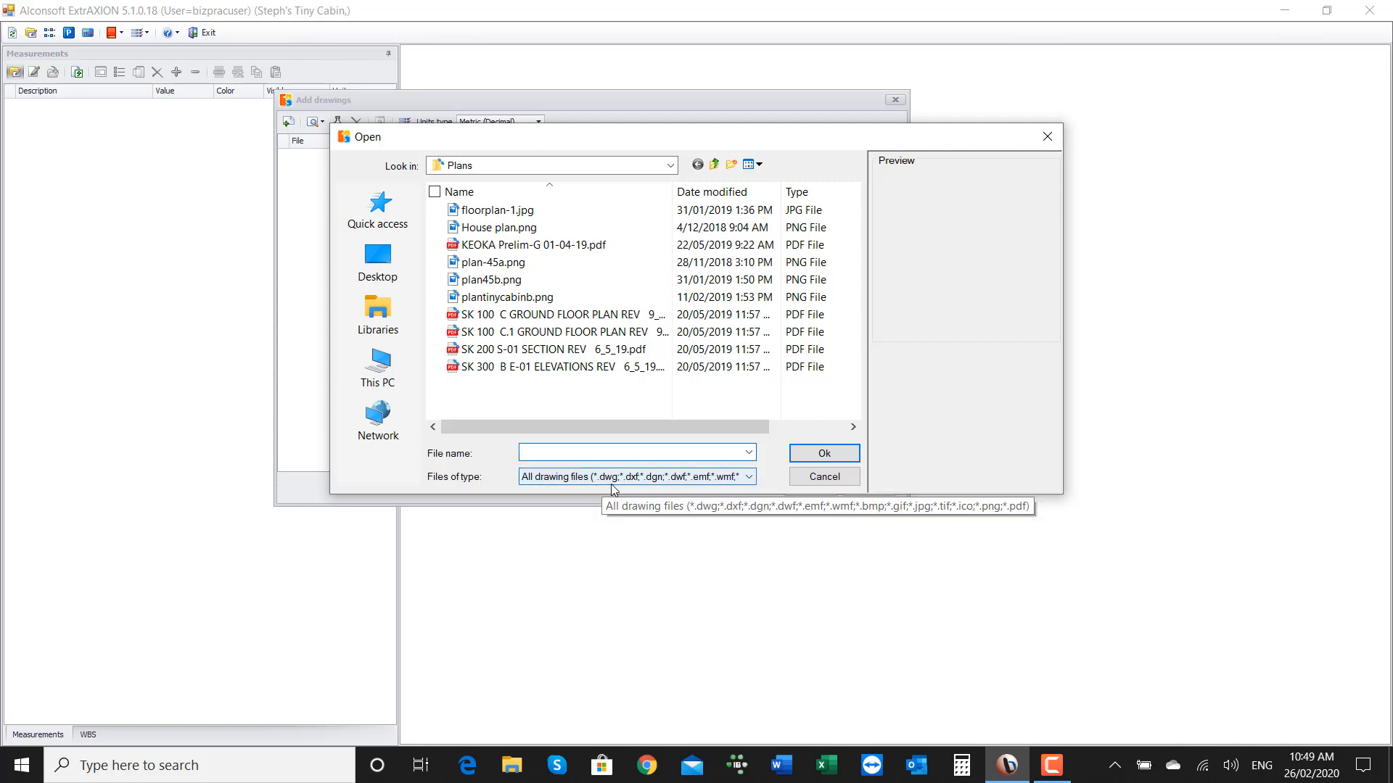
click(540, 299)
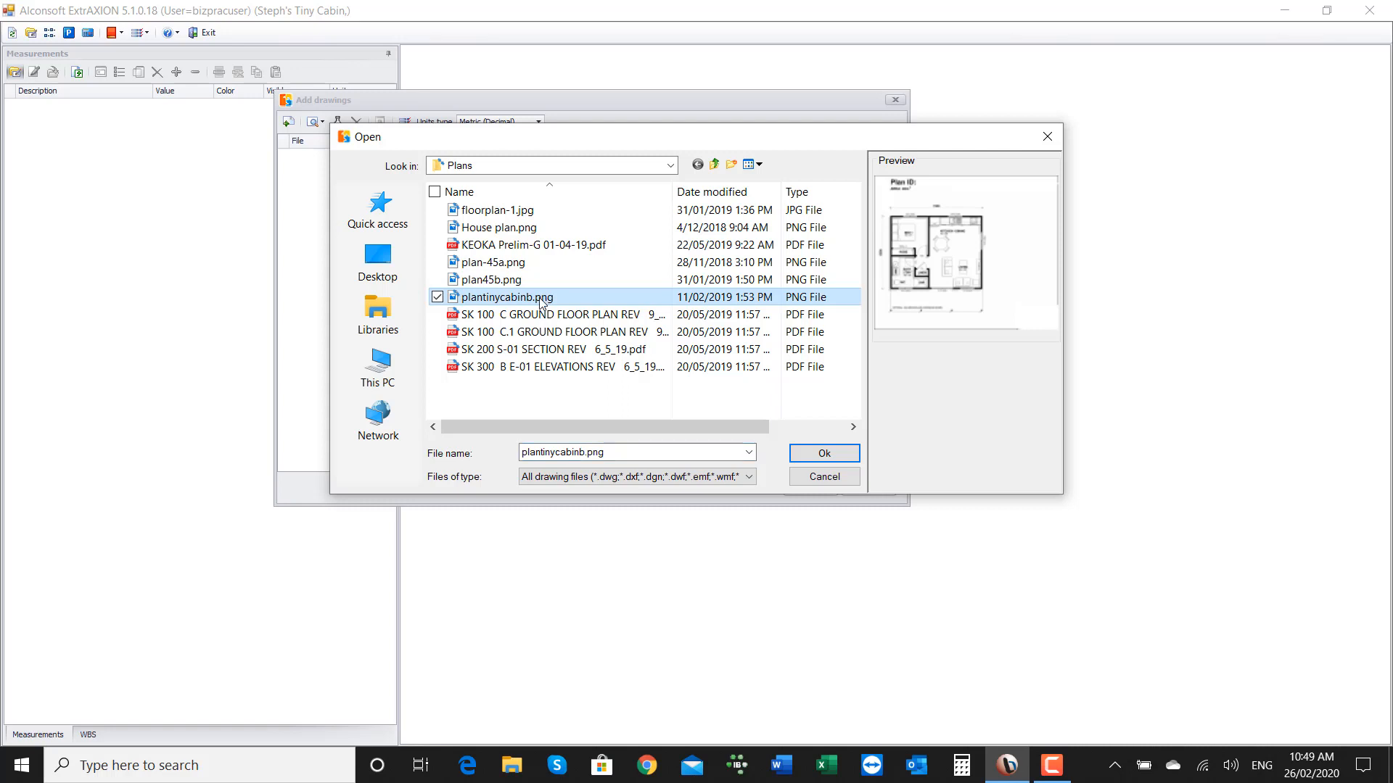
click(802, 457)
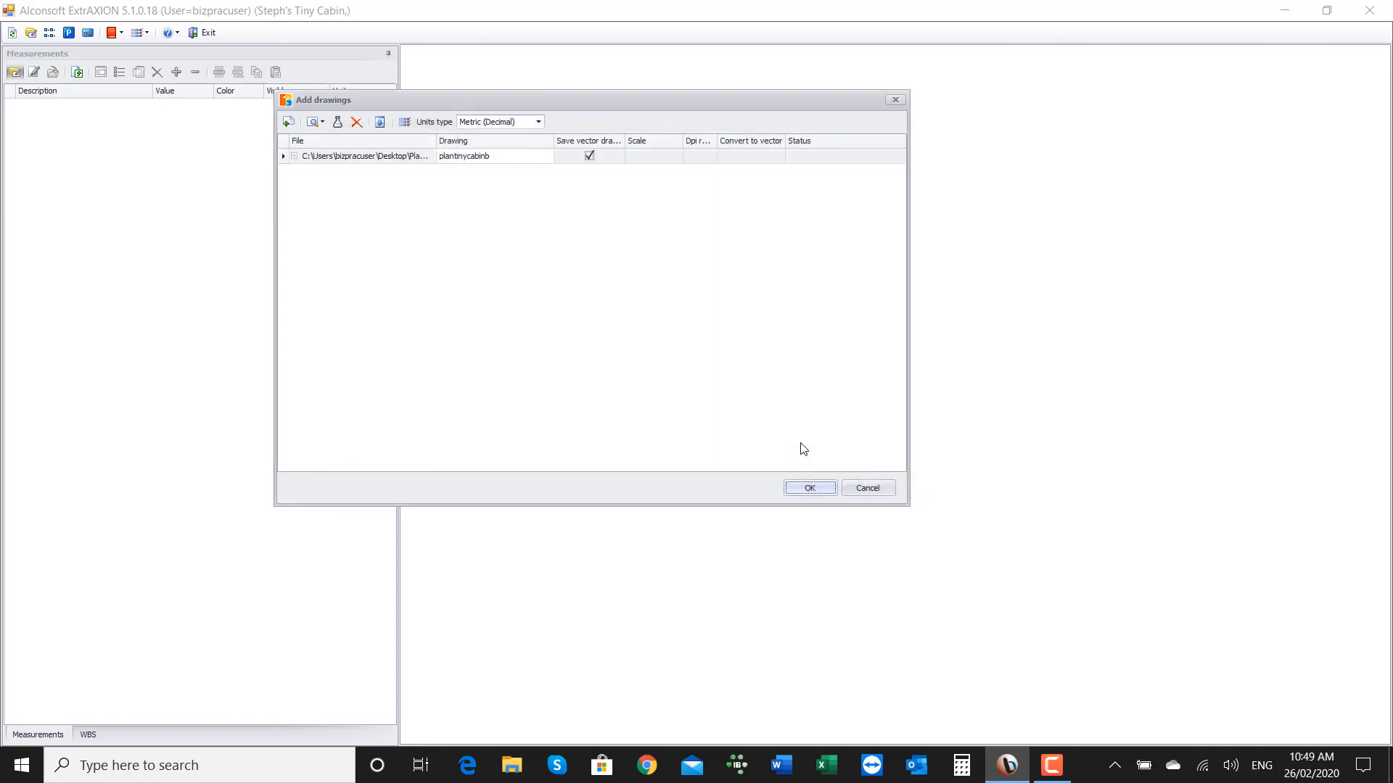
click(819, 488)
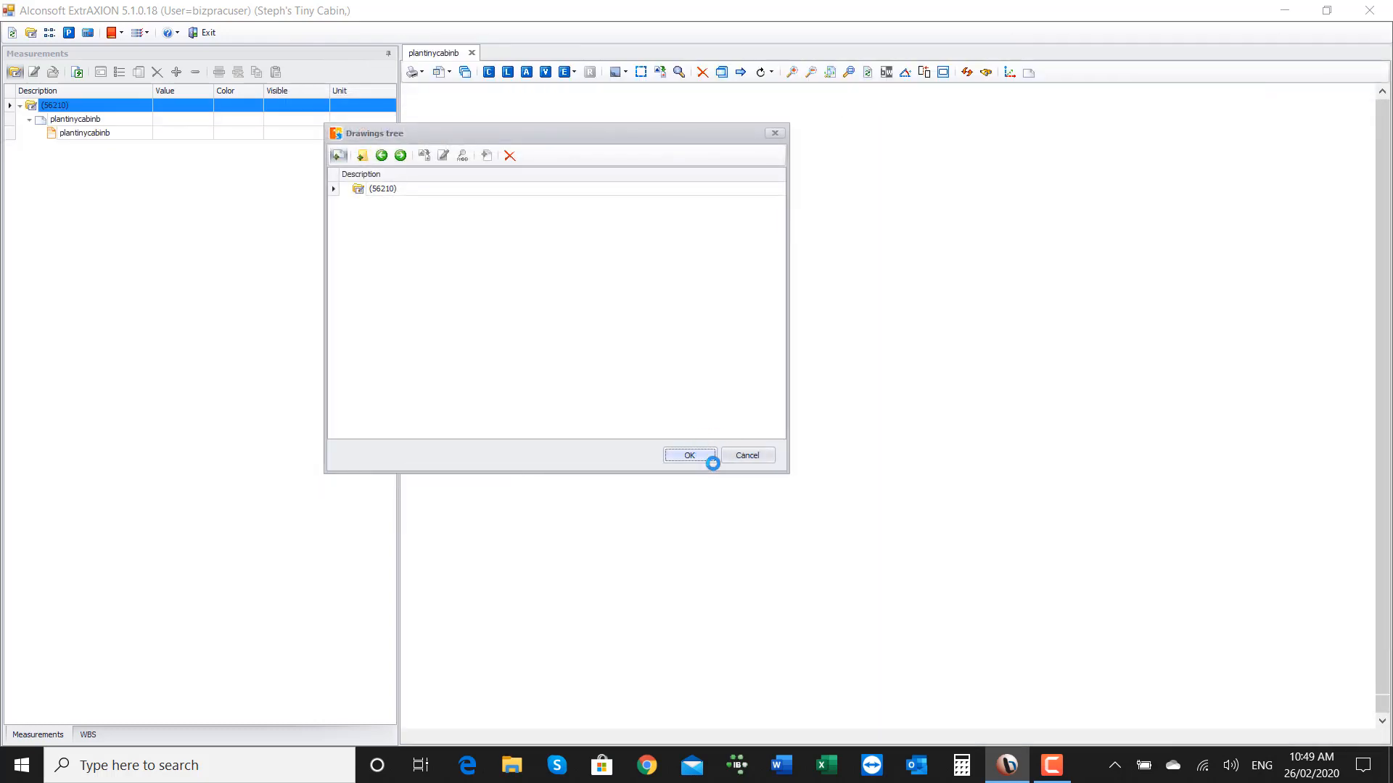
click(709, 460)
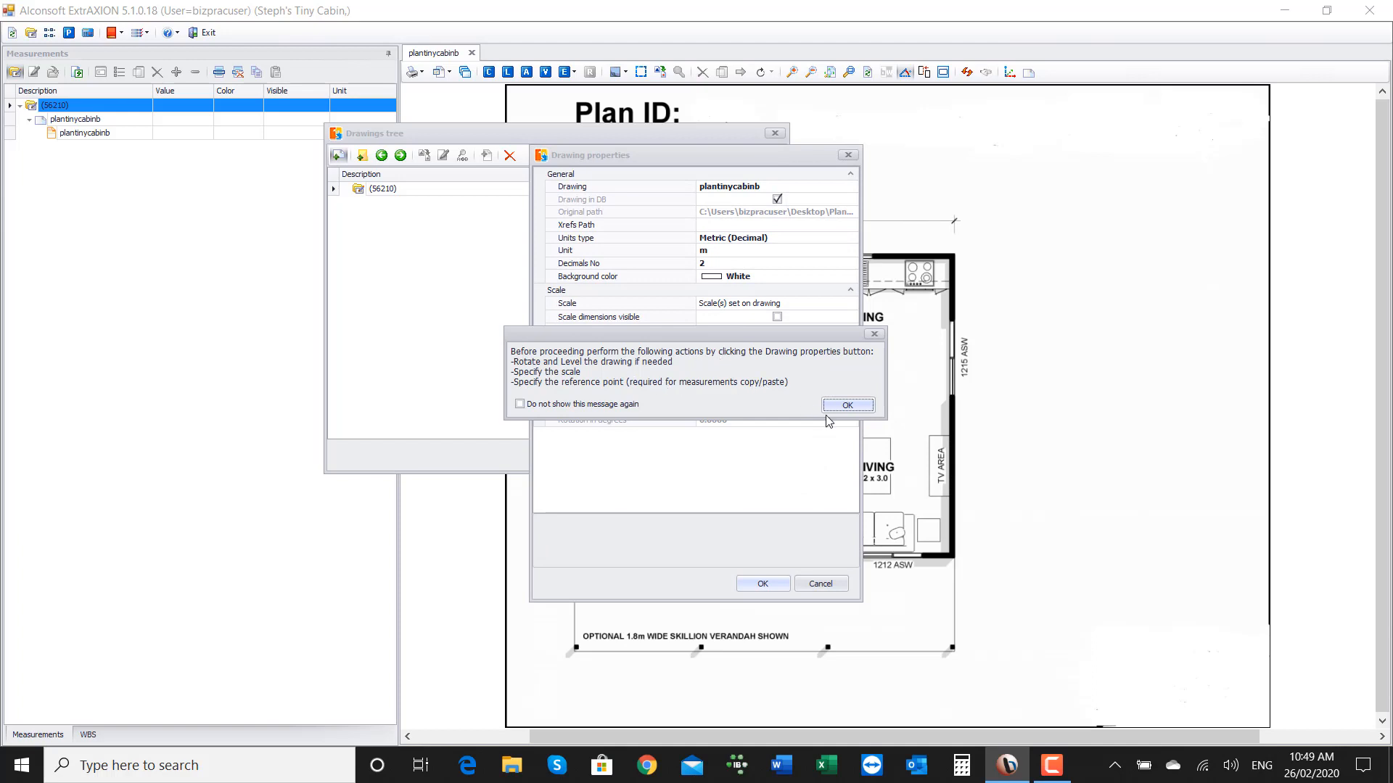
click(845, 406)
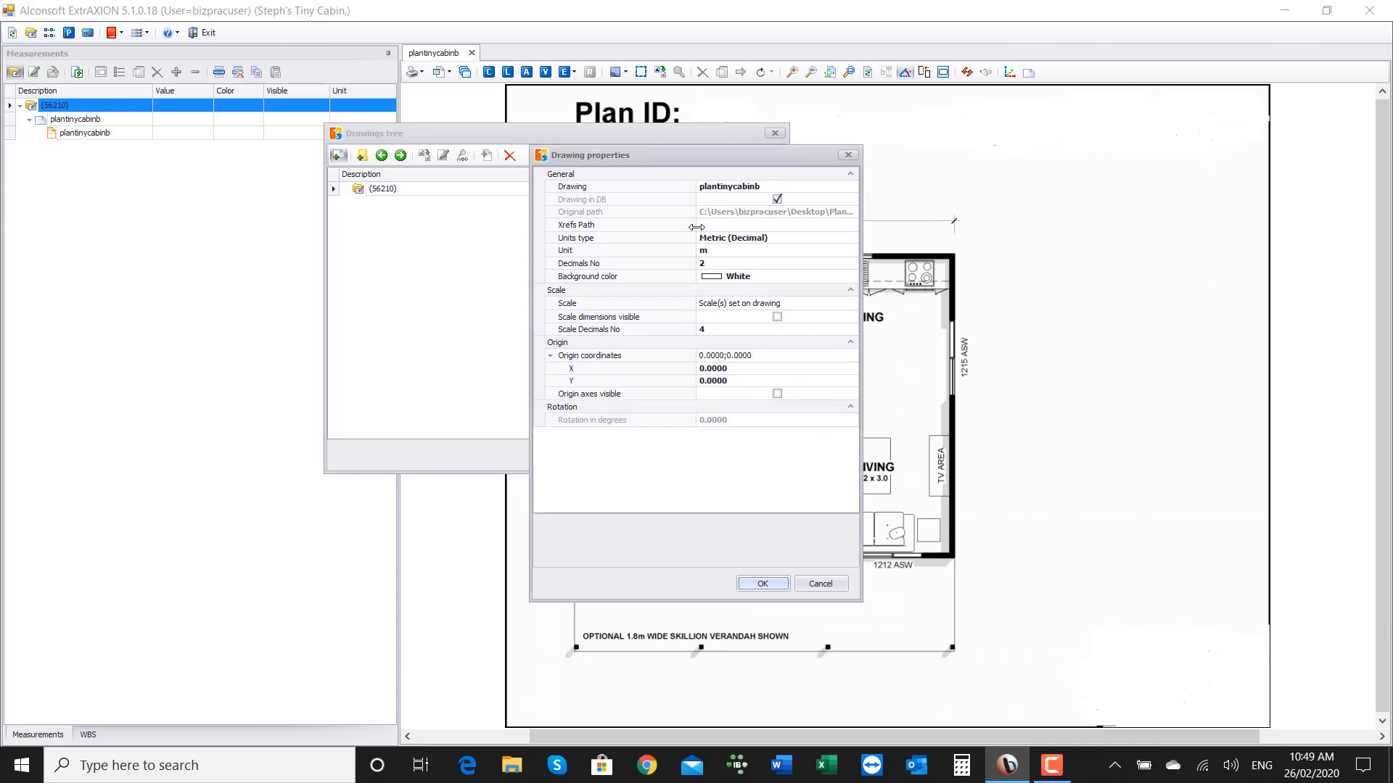
Set the scale on the drawing by marking both ends of the 7500 dimension line above the plan as 7.5 m.
click(851, 305)
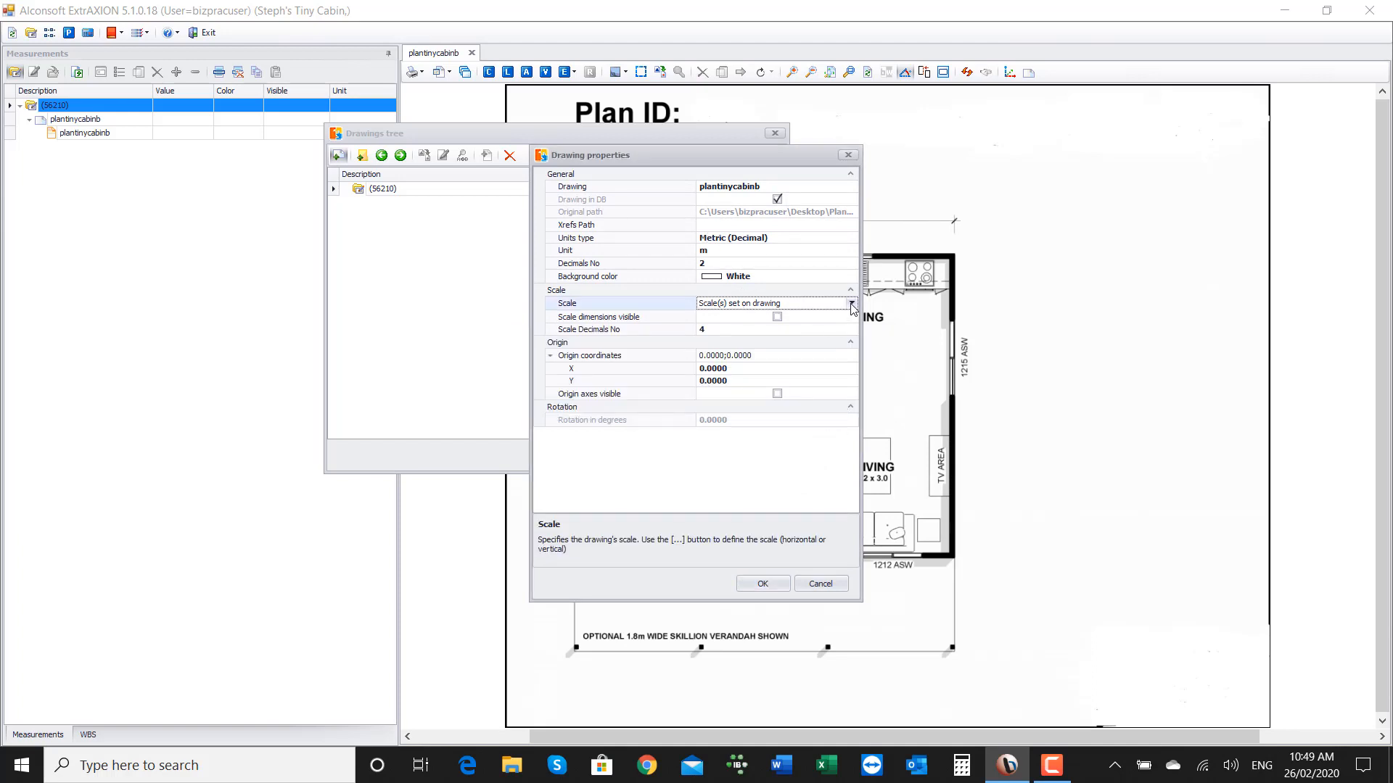
click(852, 304)
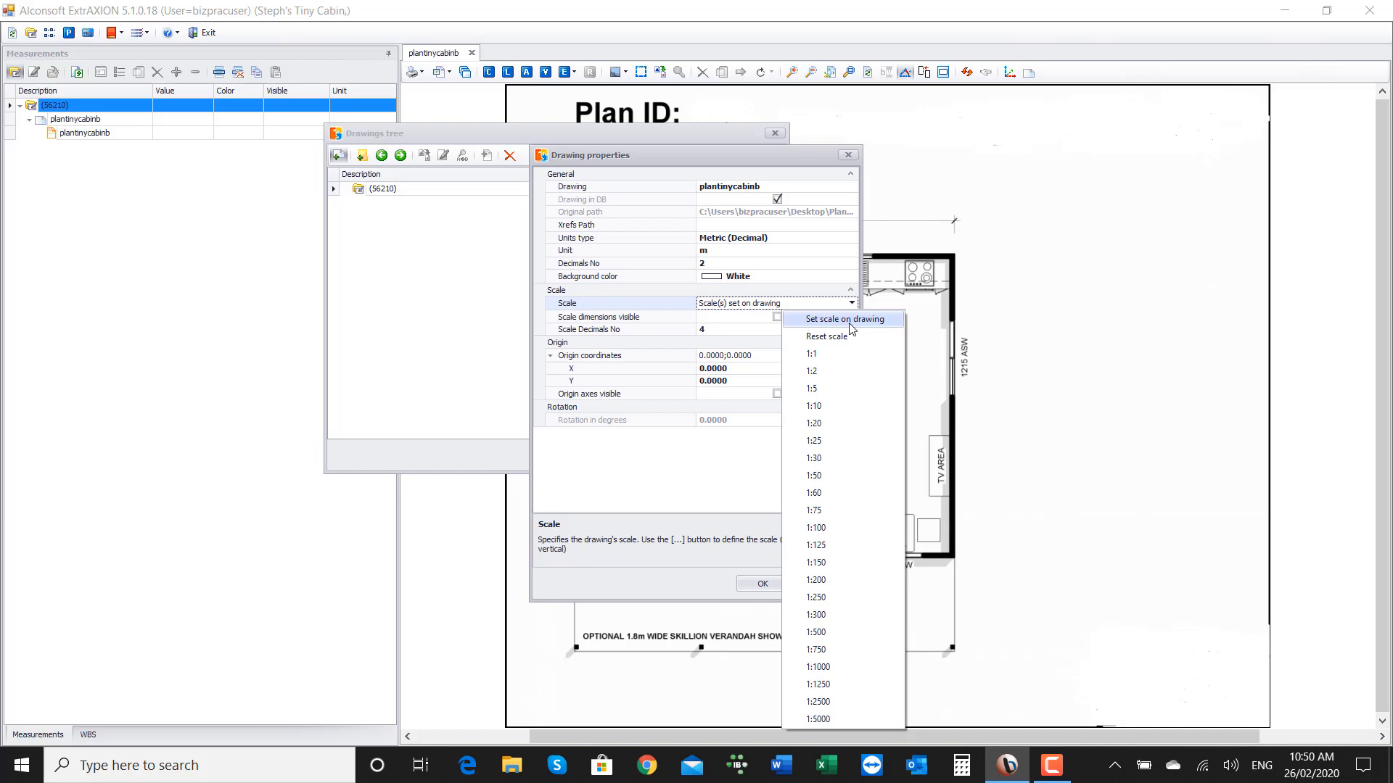
click(849, 323)
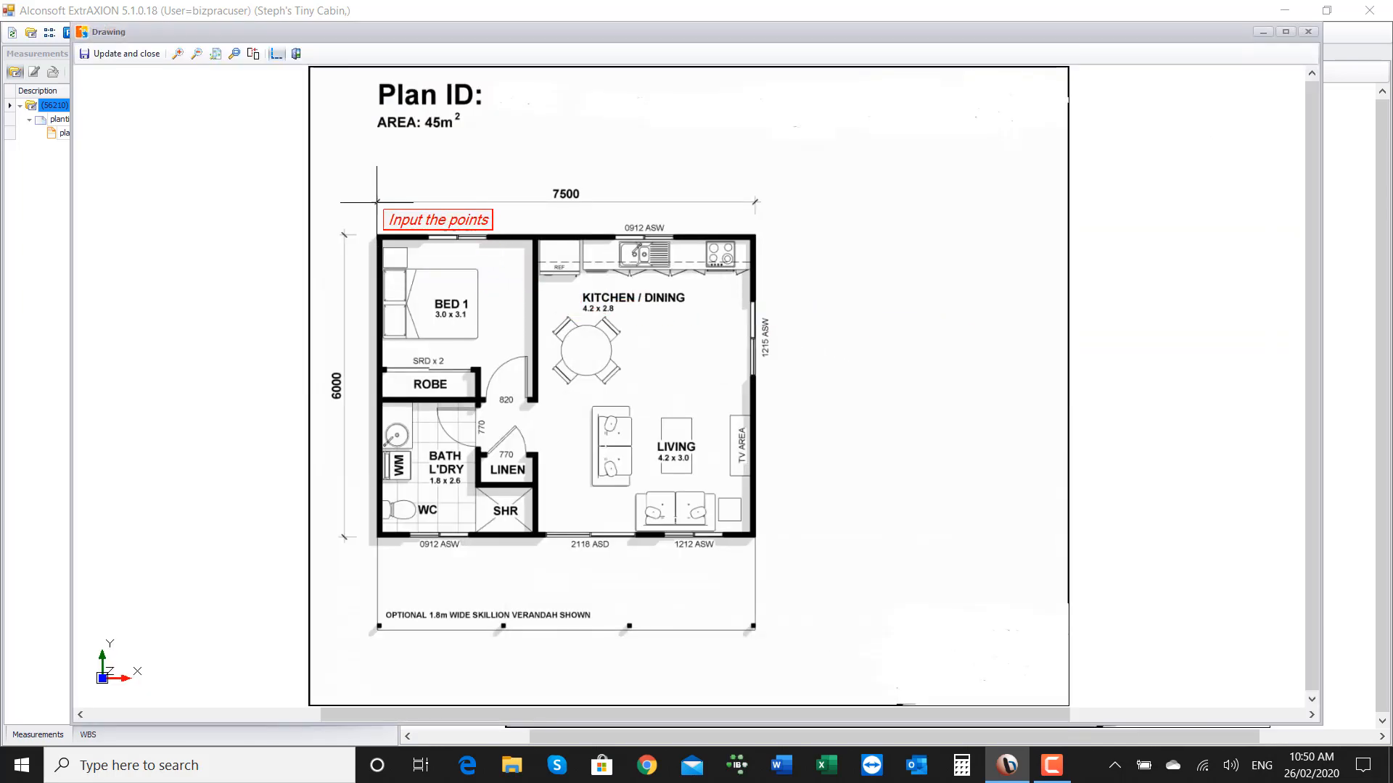
click(377, 202)
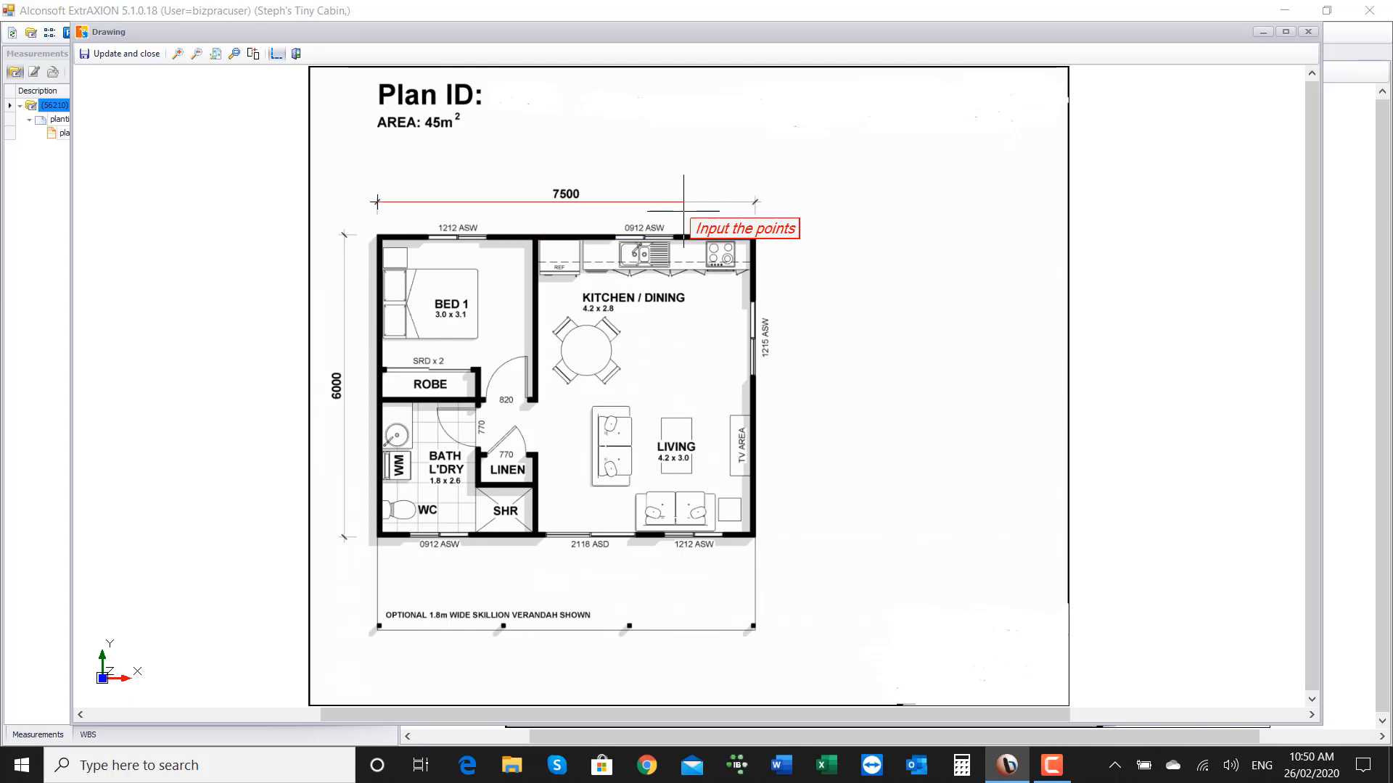
click(755, 203)
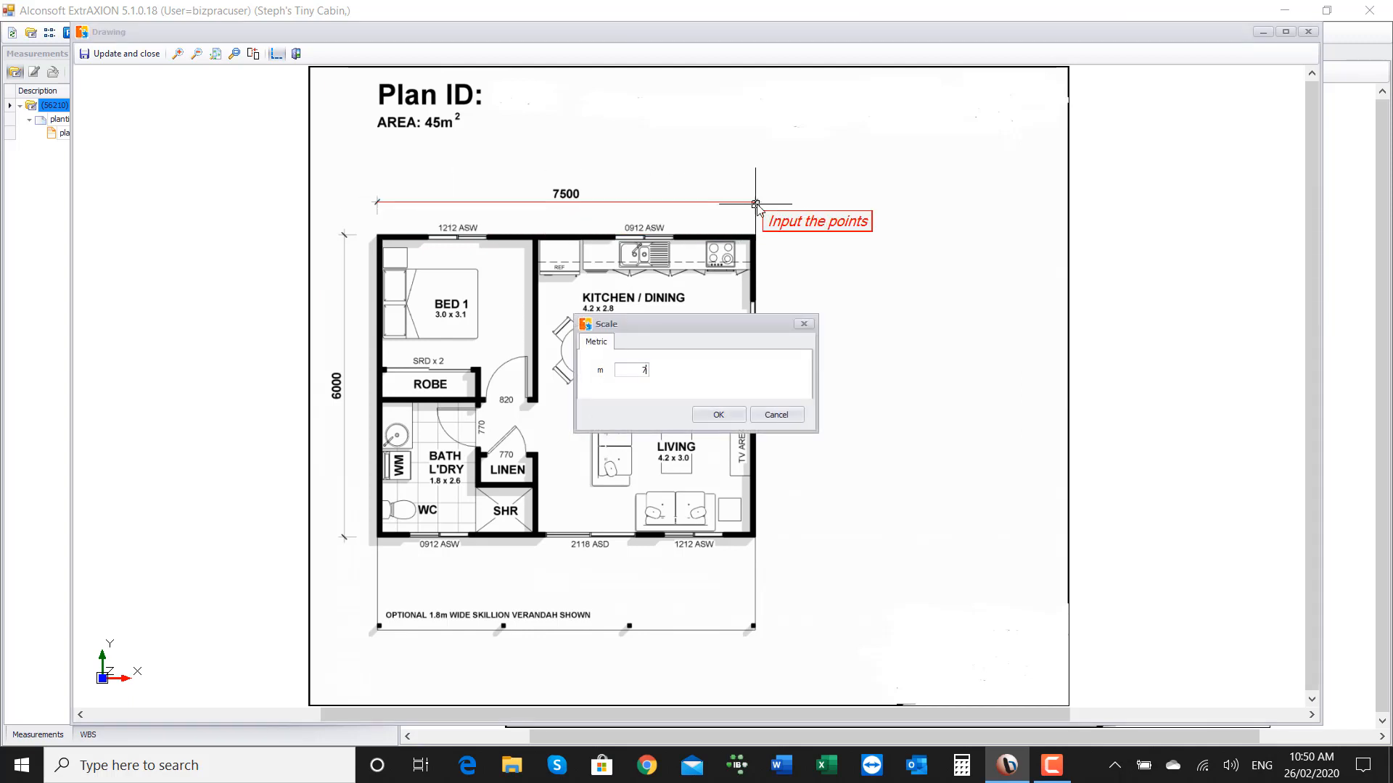
click(727, 412)
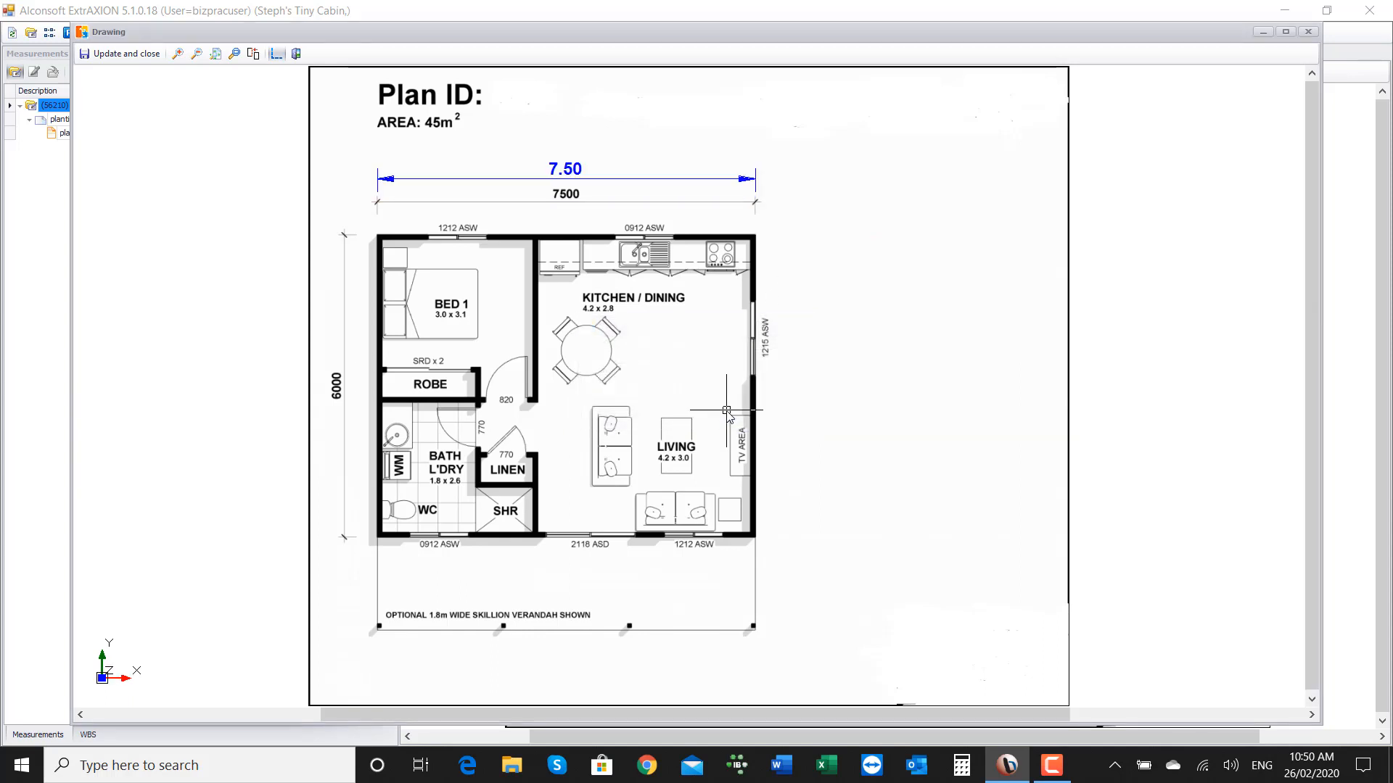
click(121, 54)
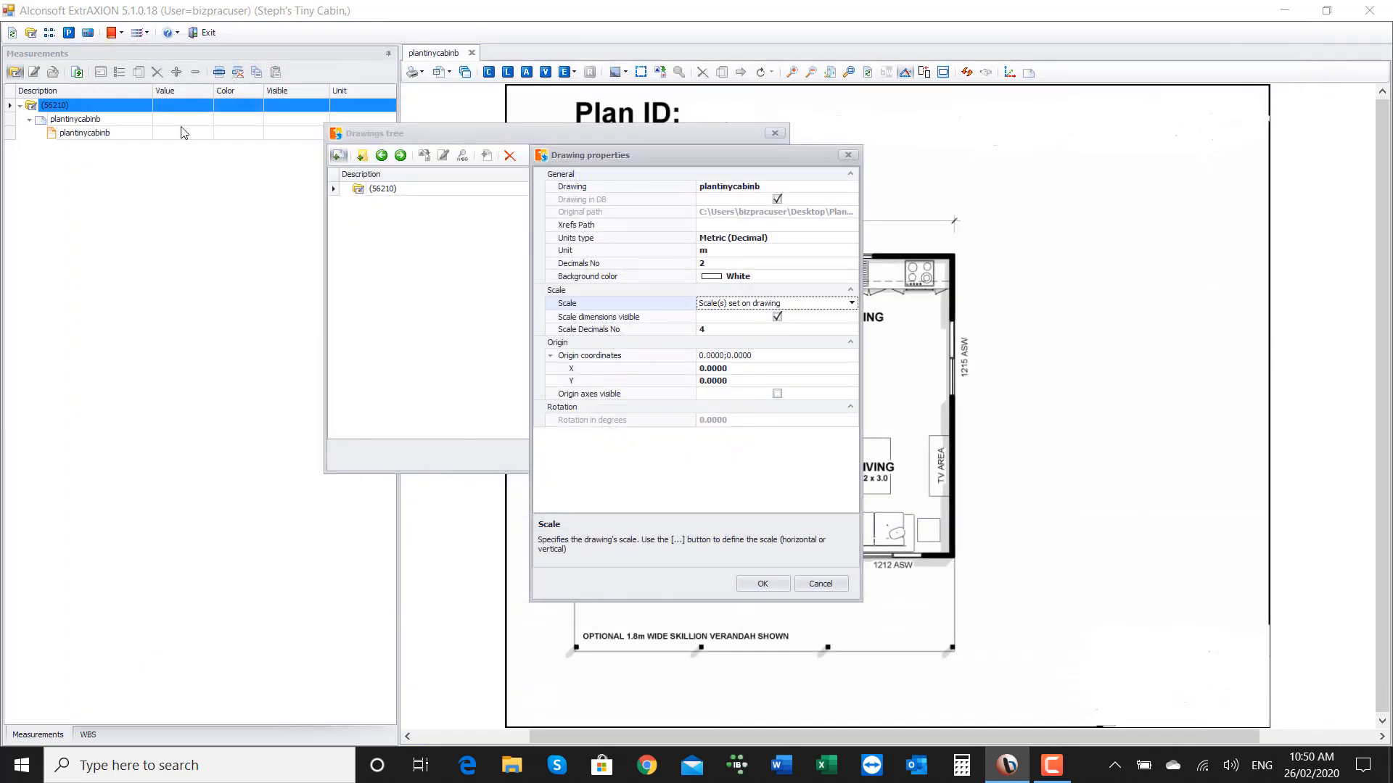
click(762, 584)
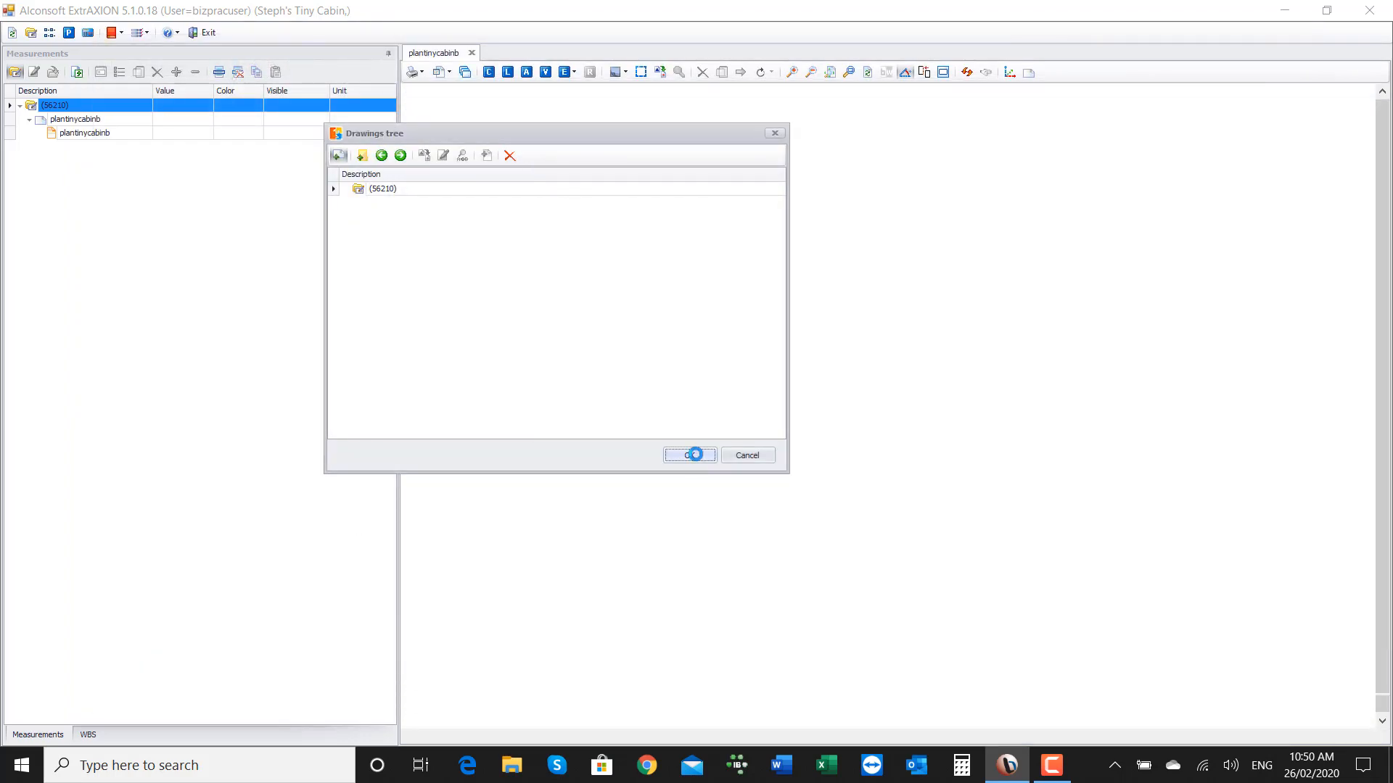
click(690, 455)
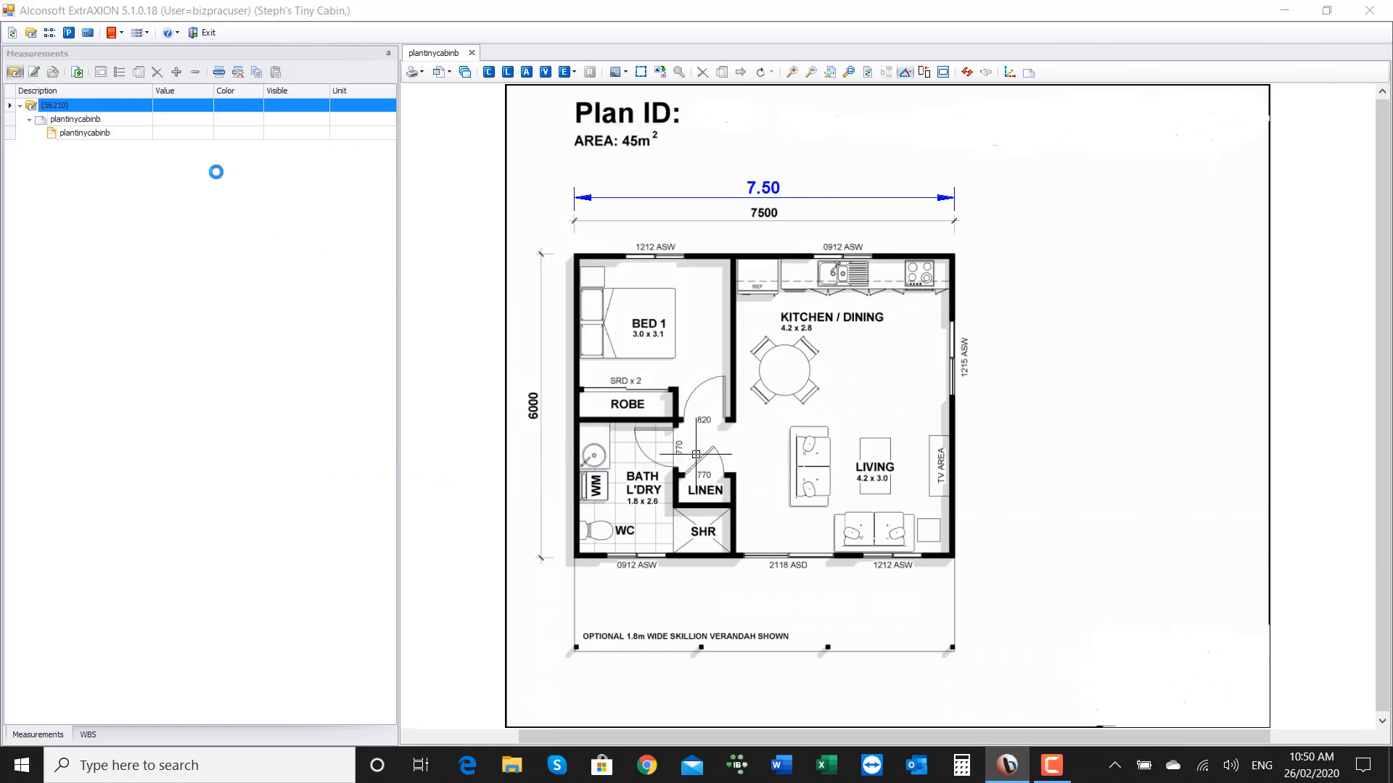
Select the plantinycabinb sheet and collapse the Preliminaries, Demolition and Excavation groups in the WBS.
click(93, 133)
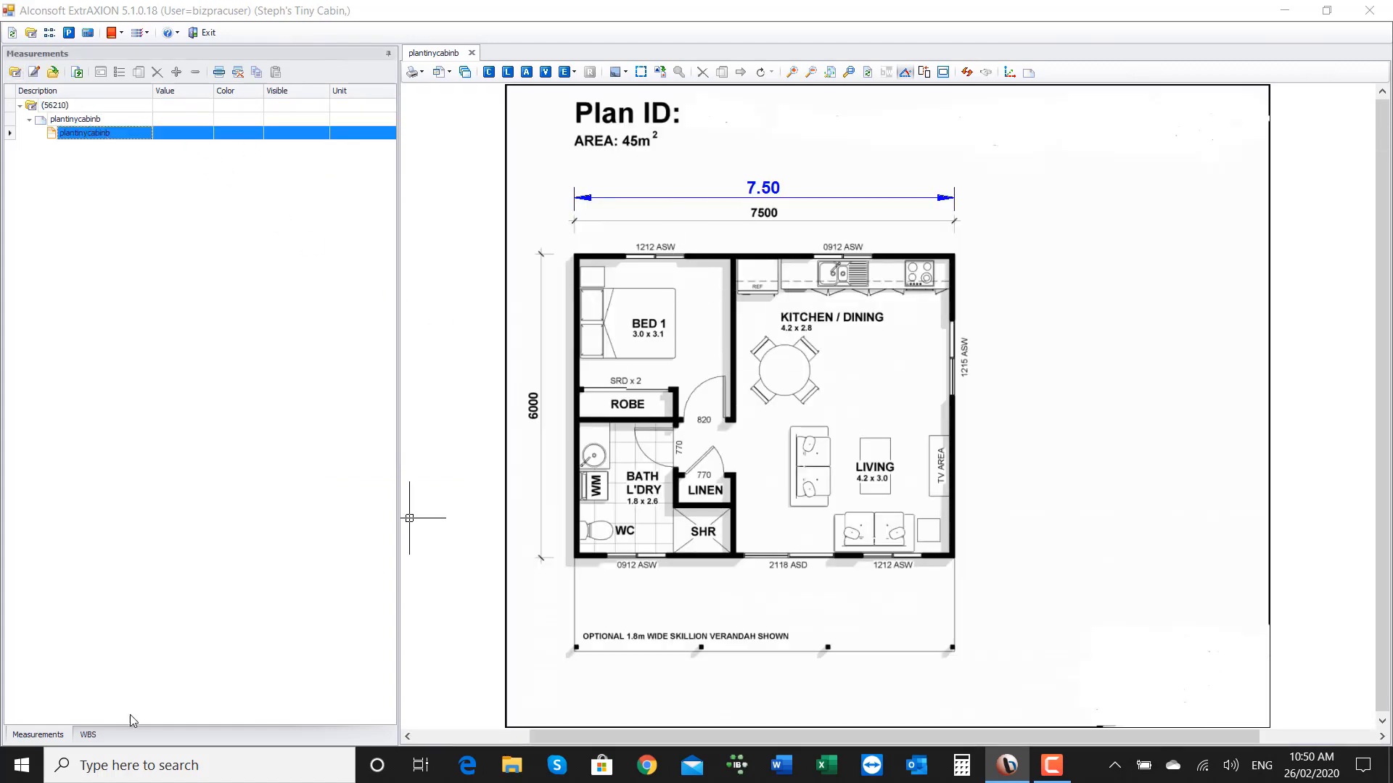
click(88, 735)
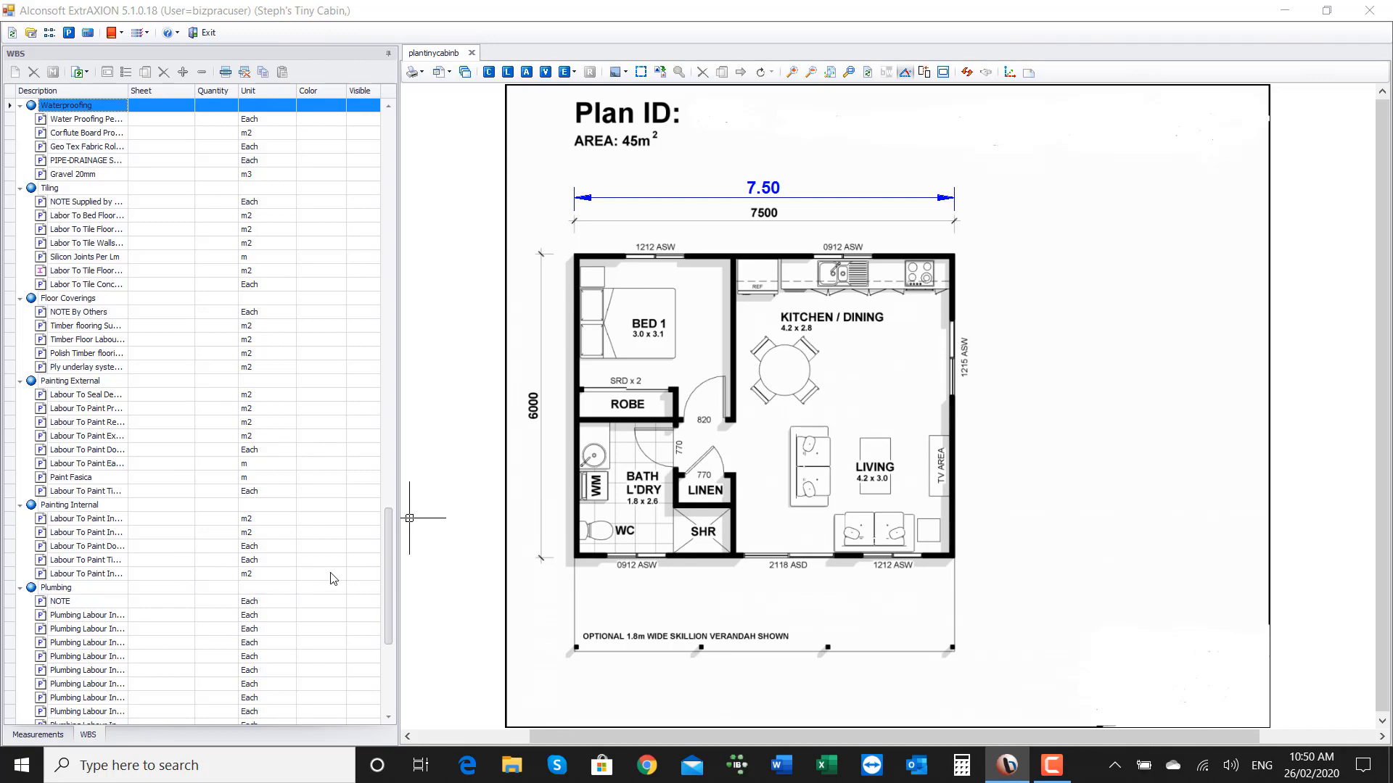
drag(389, 568, 398, 164)
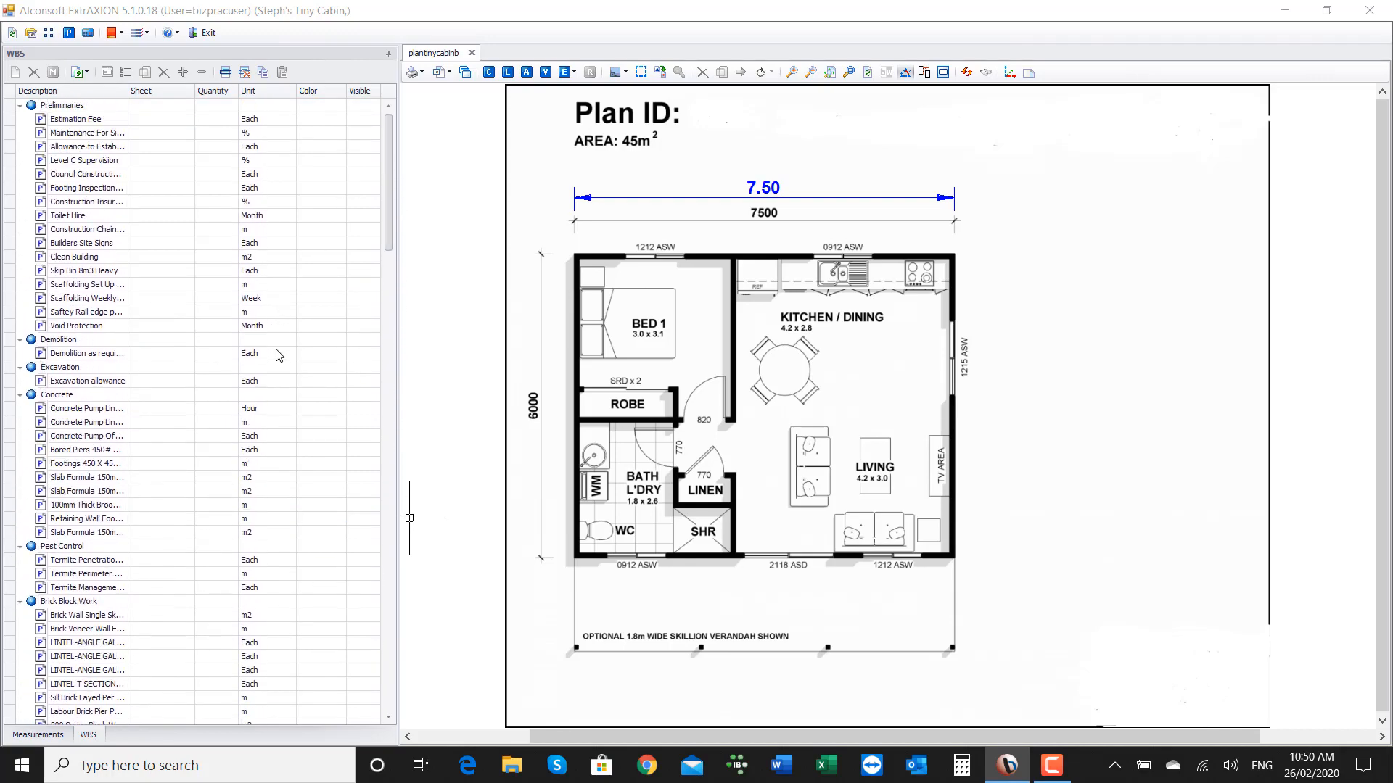
click(20, 106)
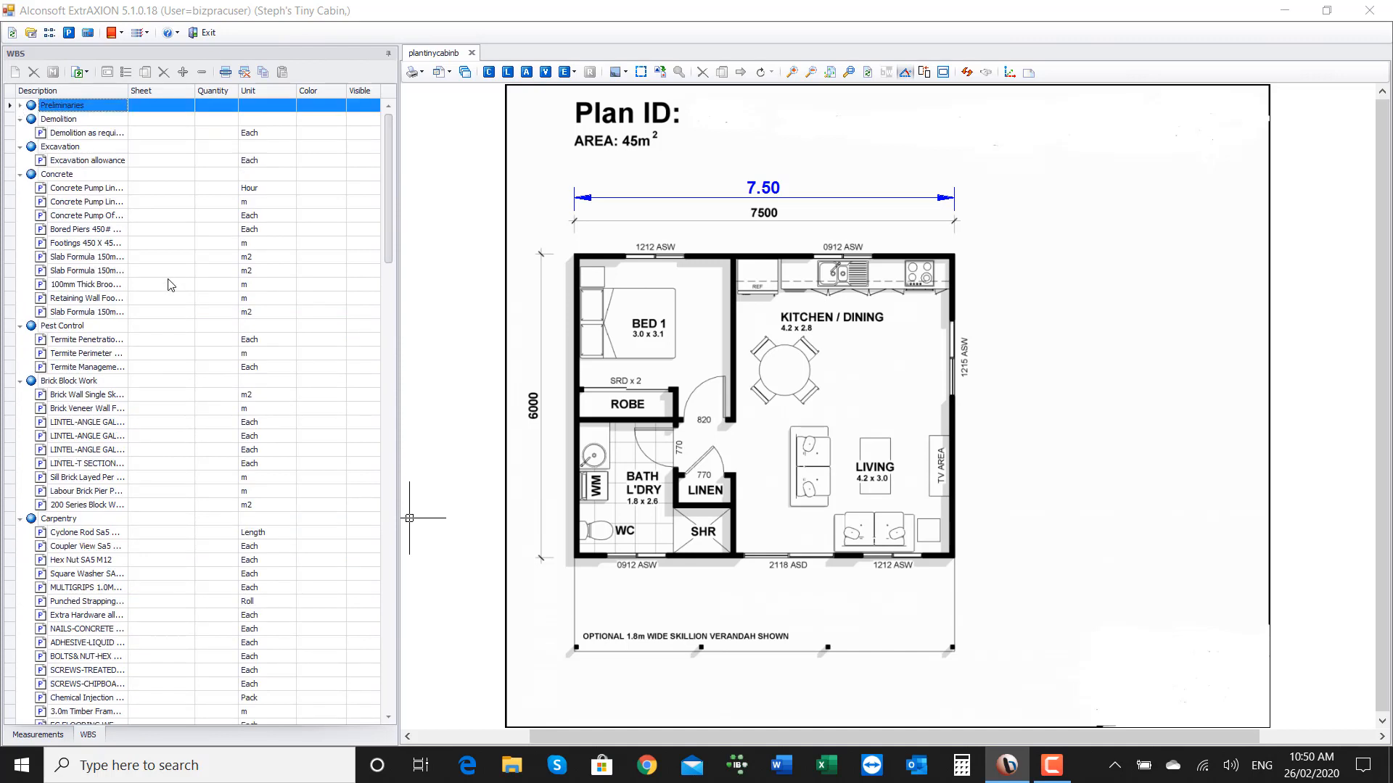
click(20, 119)
click(20, 133)
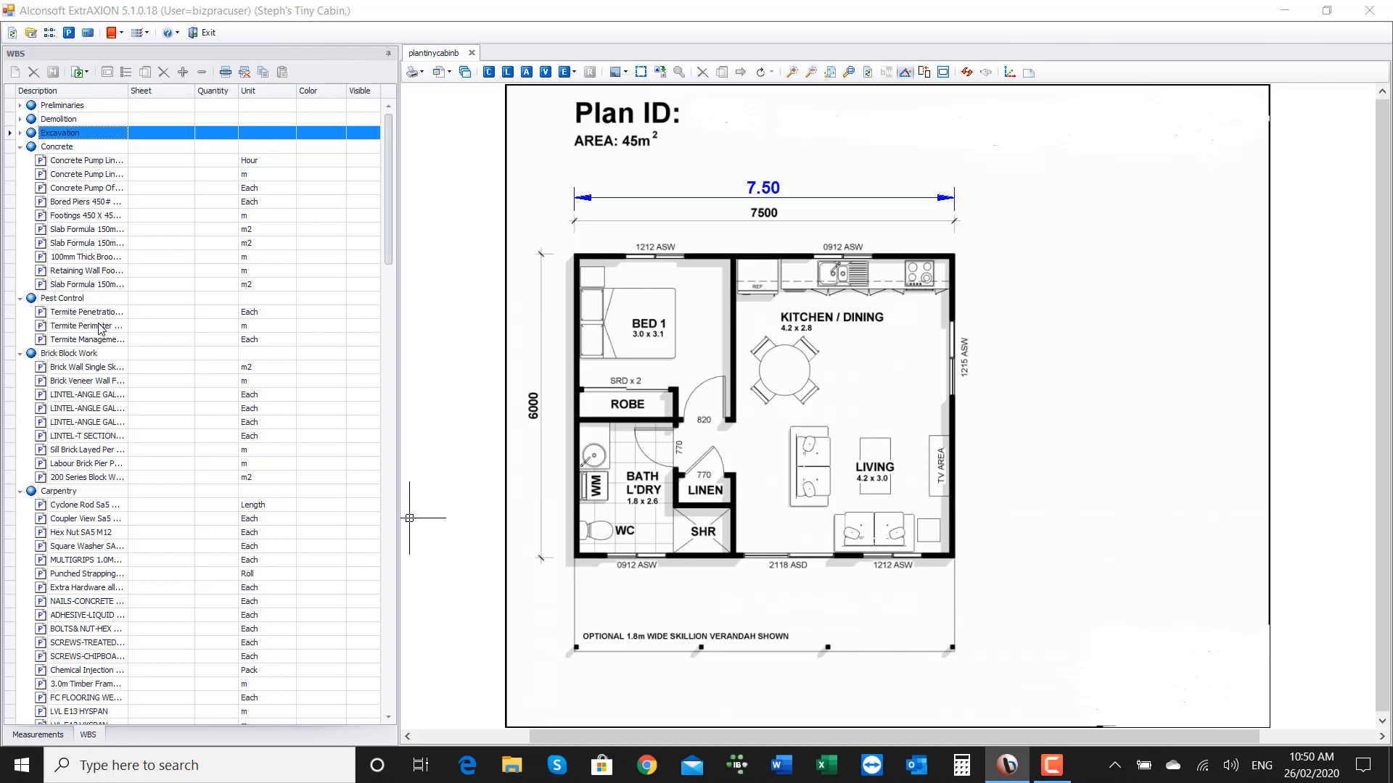
Measure the cabin's outer perimeter as a length by selecting points around the walls, assigned to the Termite Perimeter Raft Slab work item.
click(88, 327)
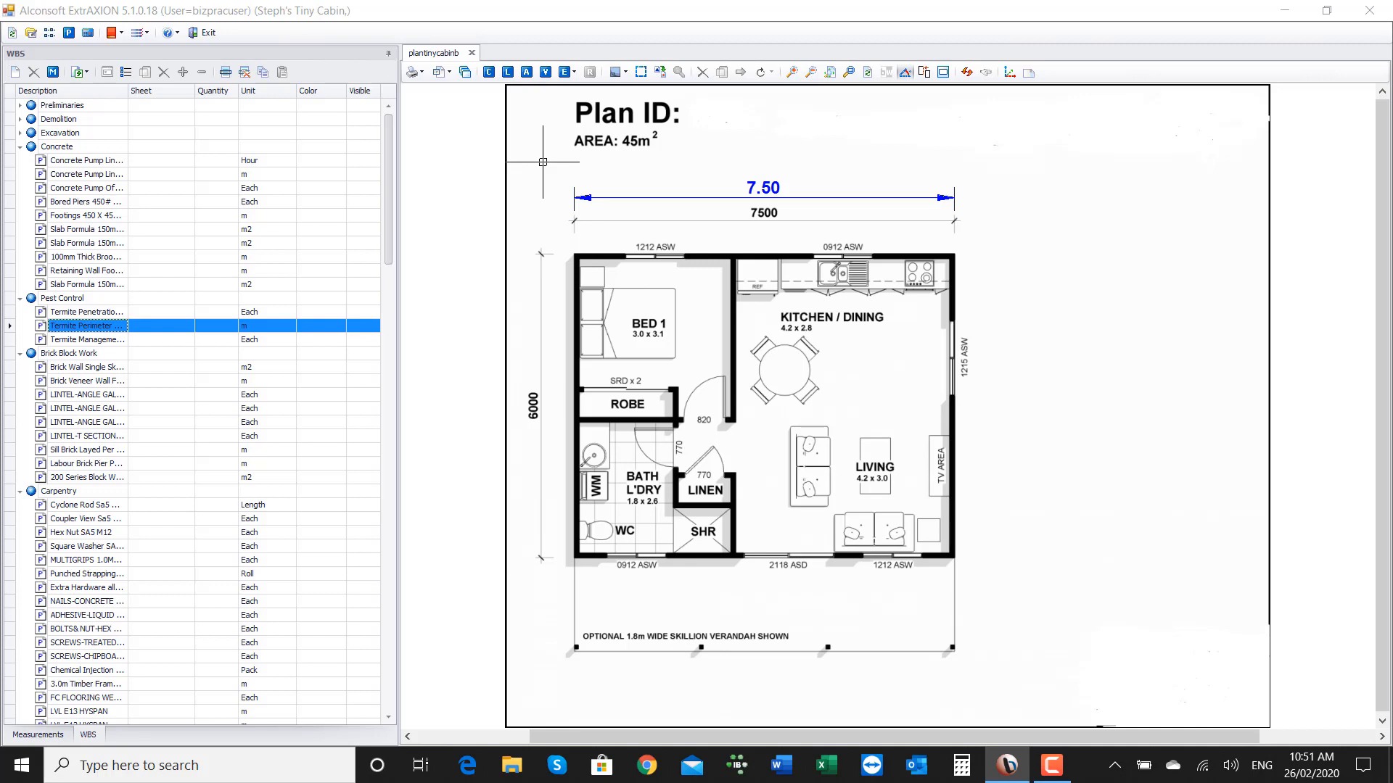
click(508, 74)
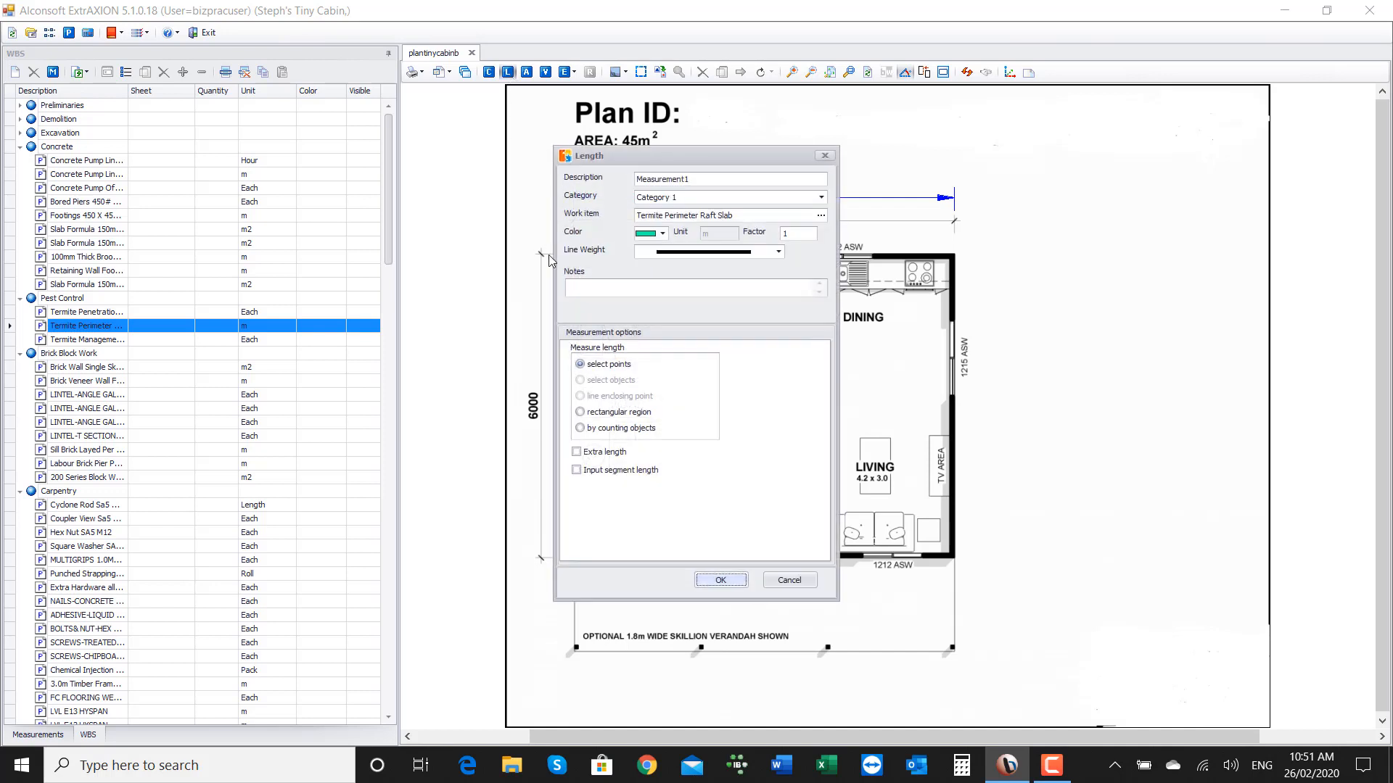
click(663, 234)
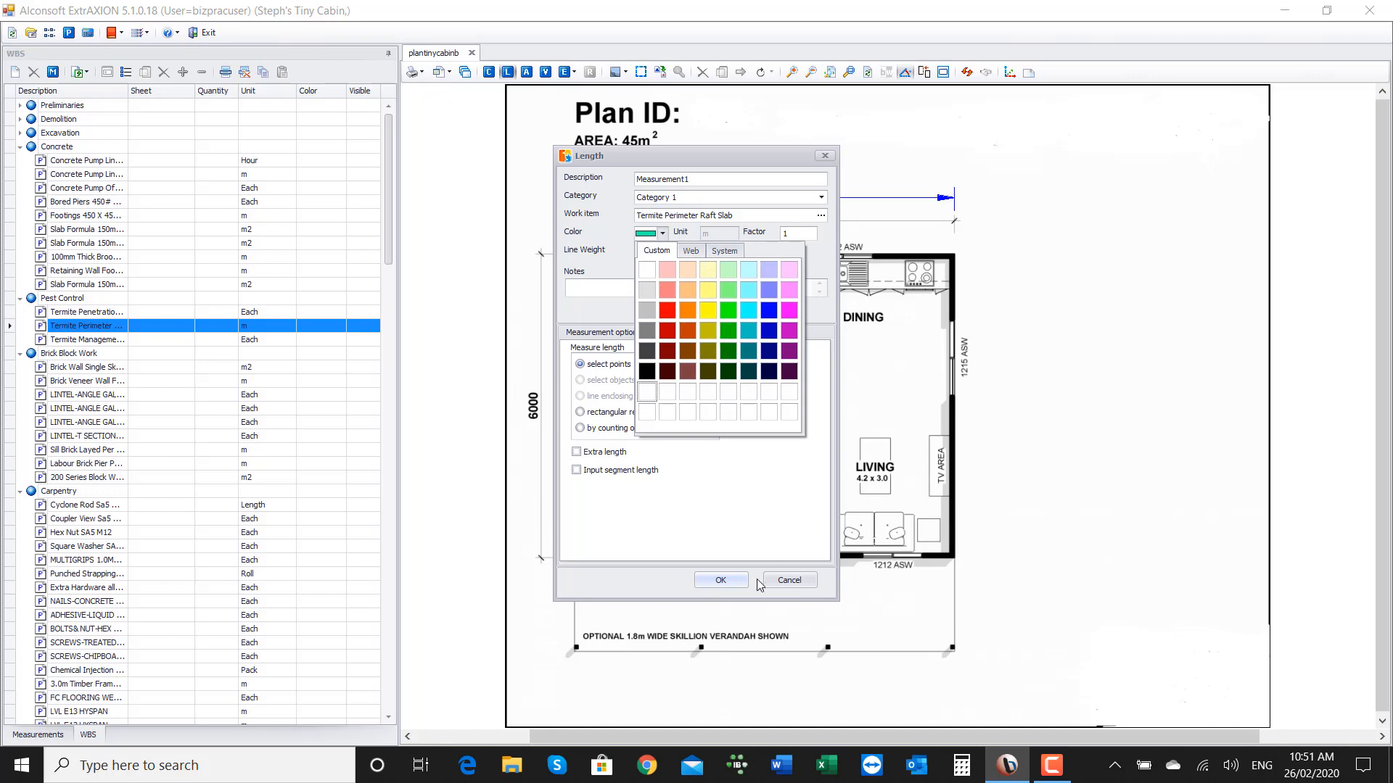
click(719, 544)
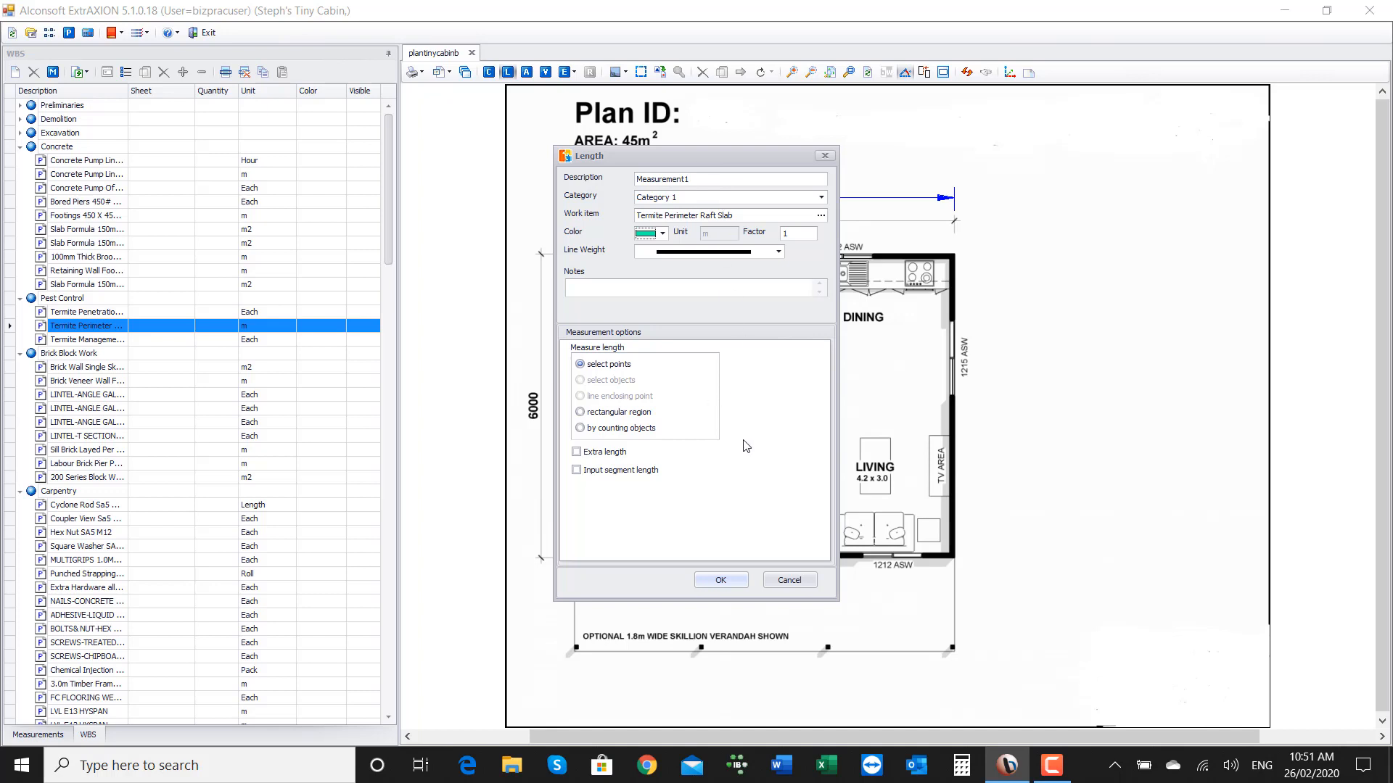
click(721, 581)
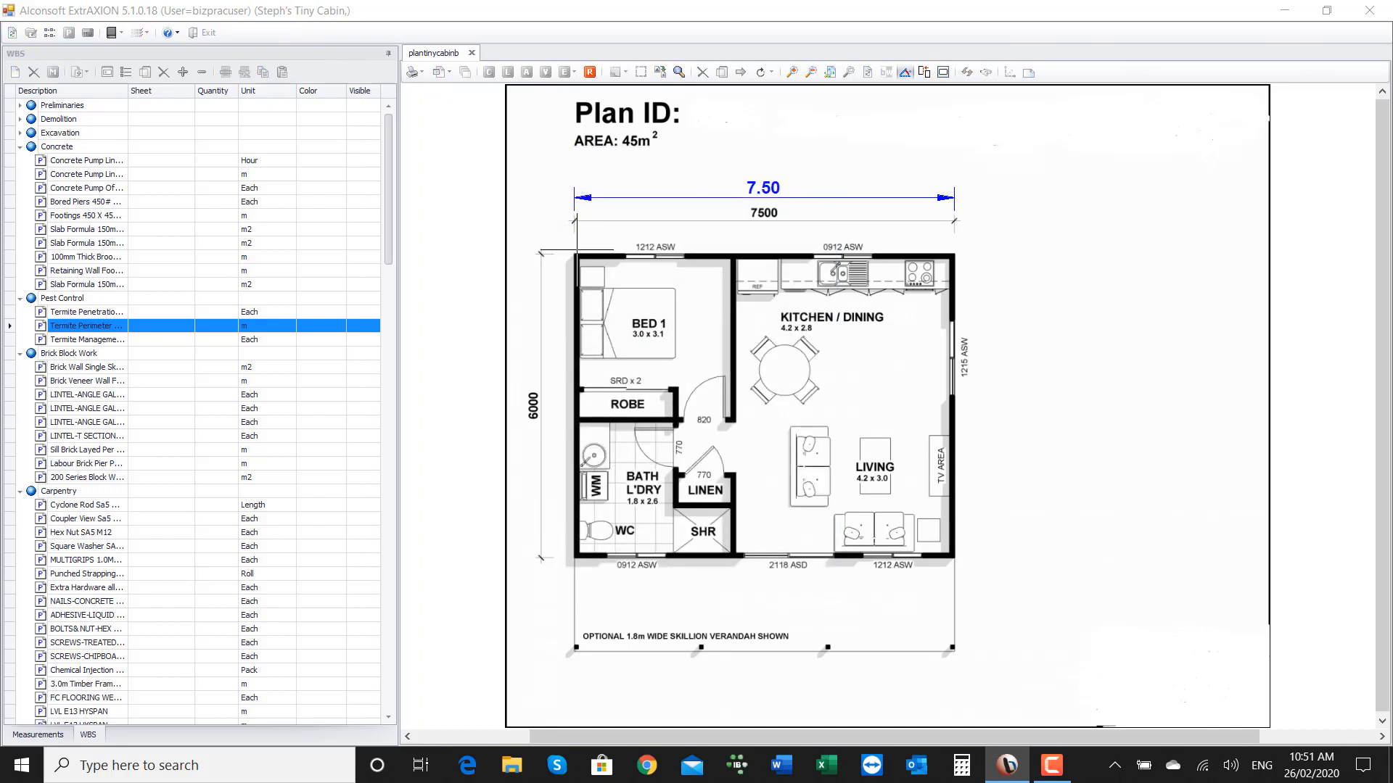
click(577, 250)
click(964, 250)
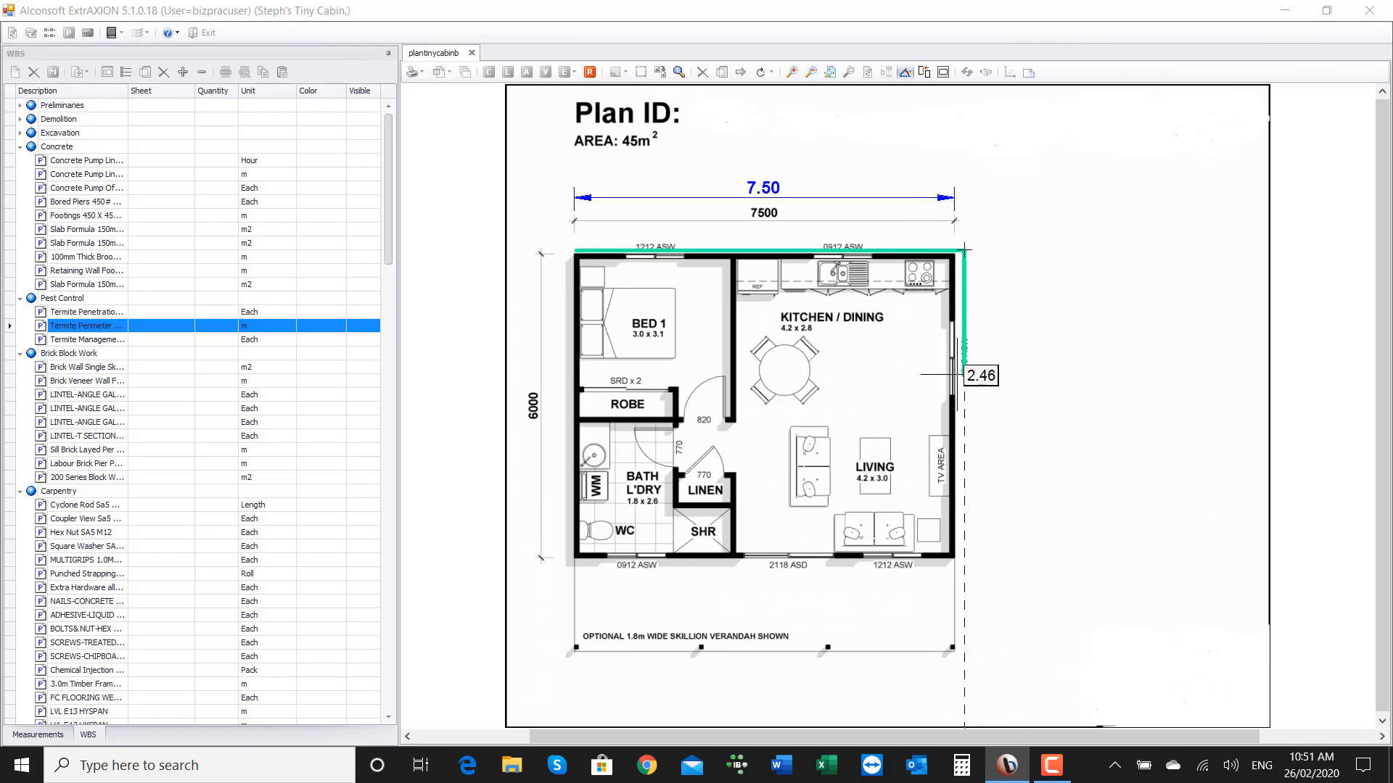
click(964, 565)
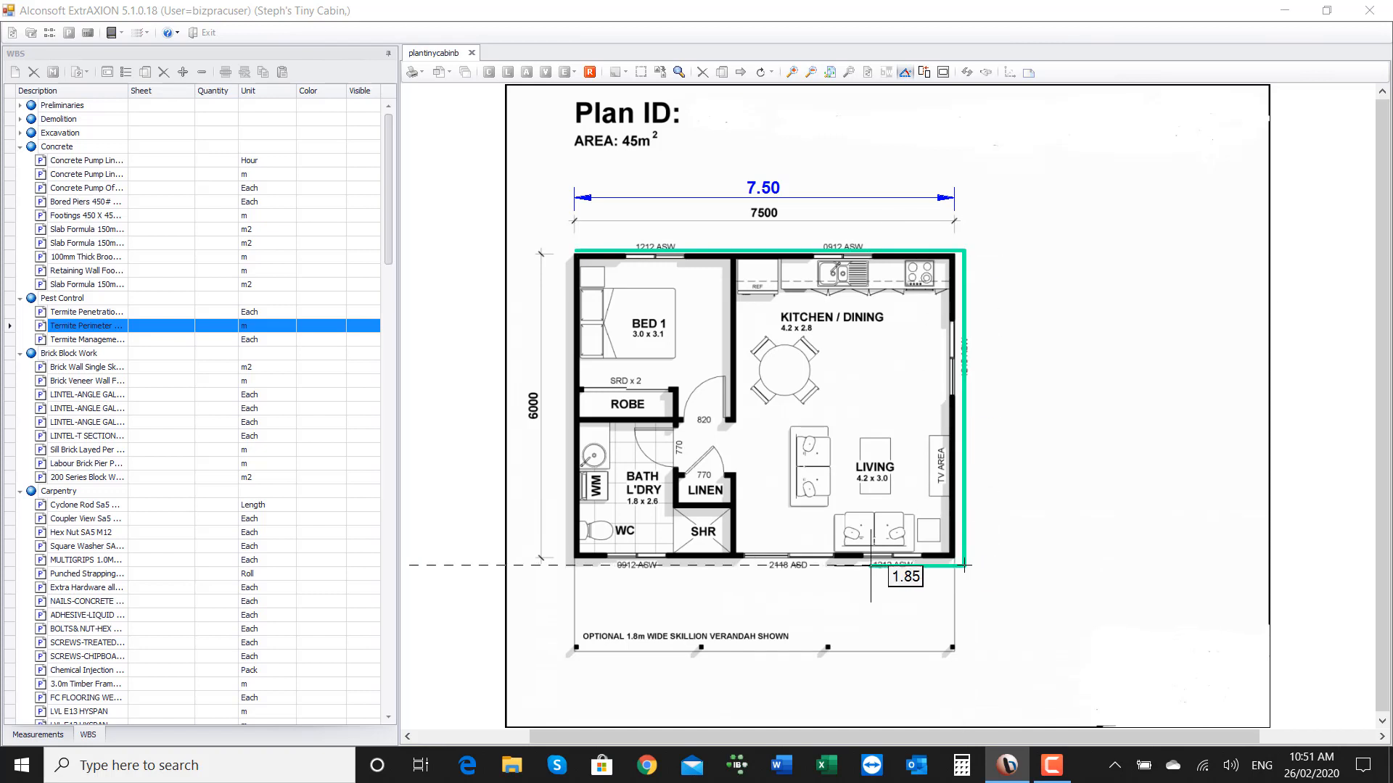
click(554, 564)
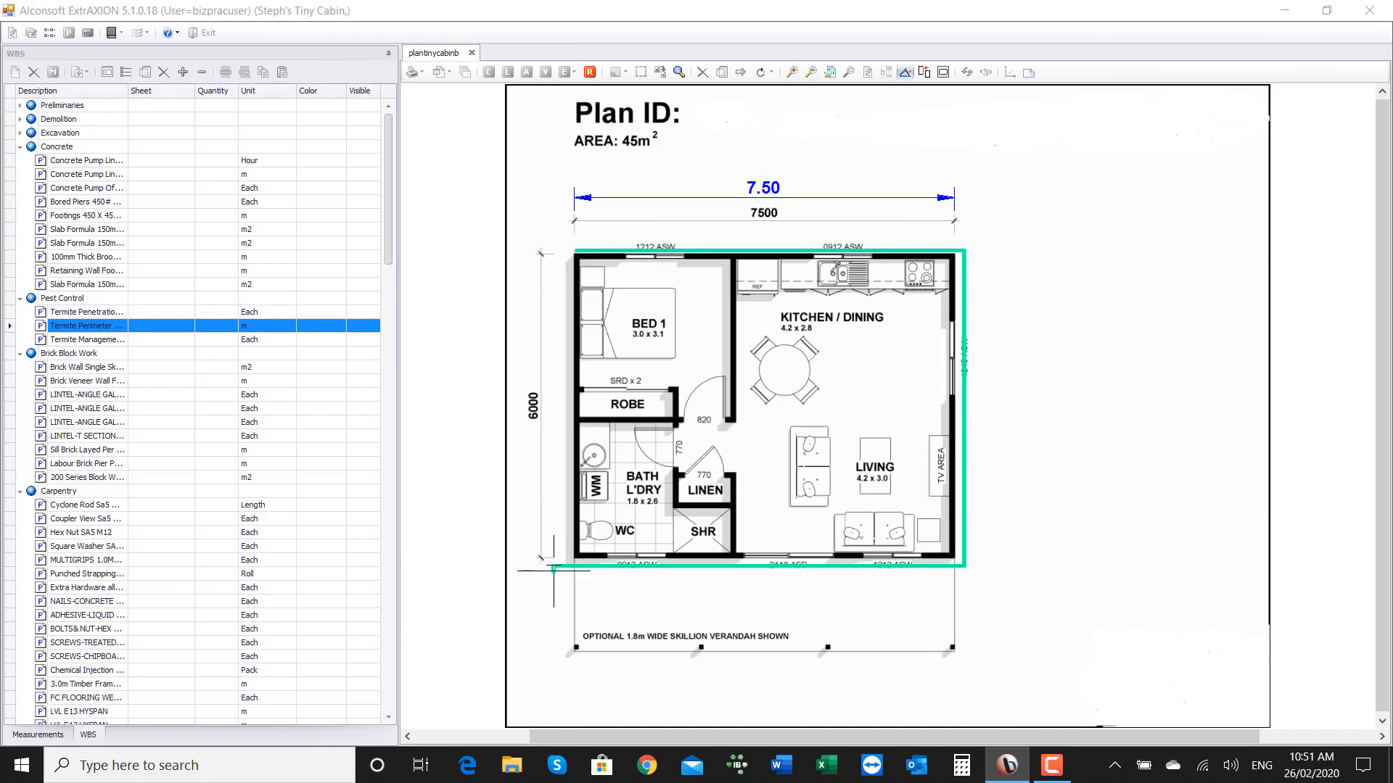
click(553, 253)
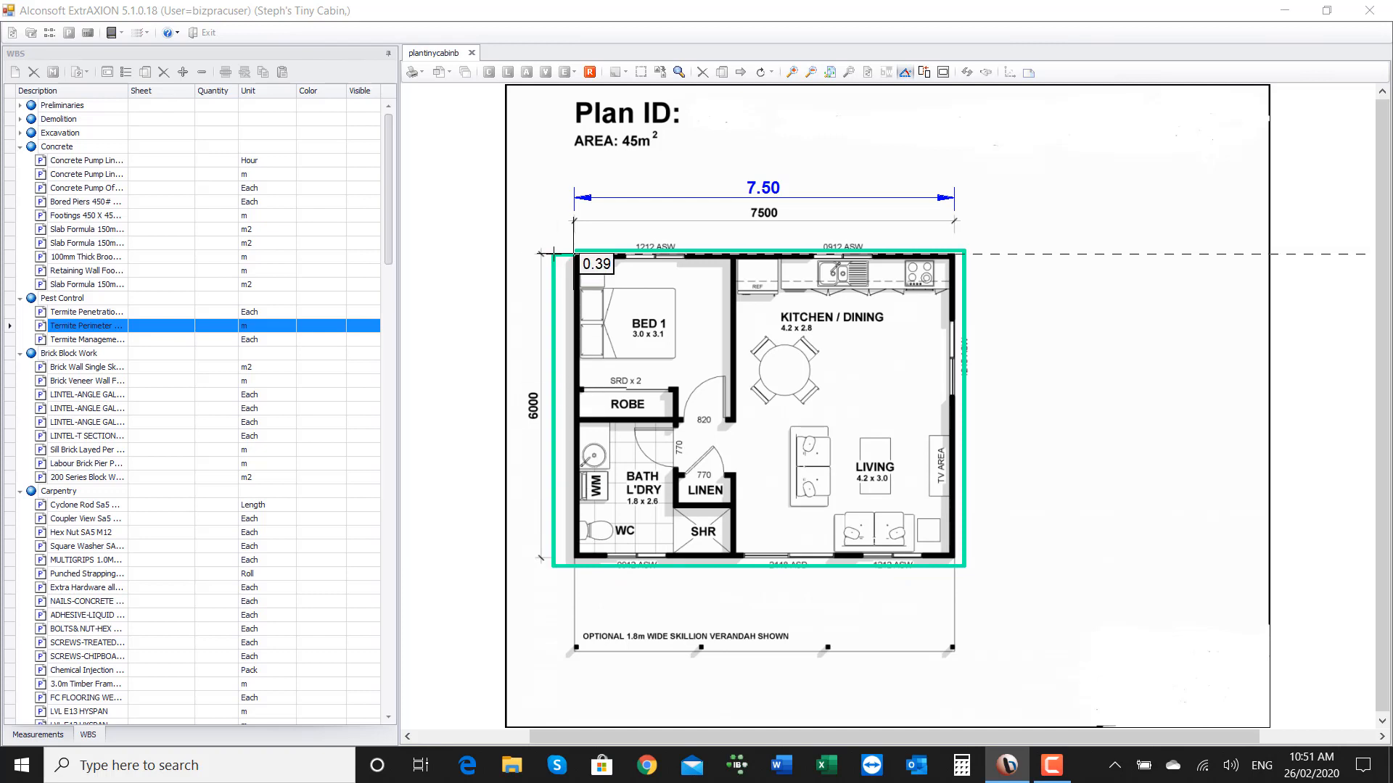
right_click(578, 250)
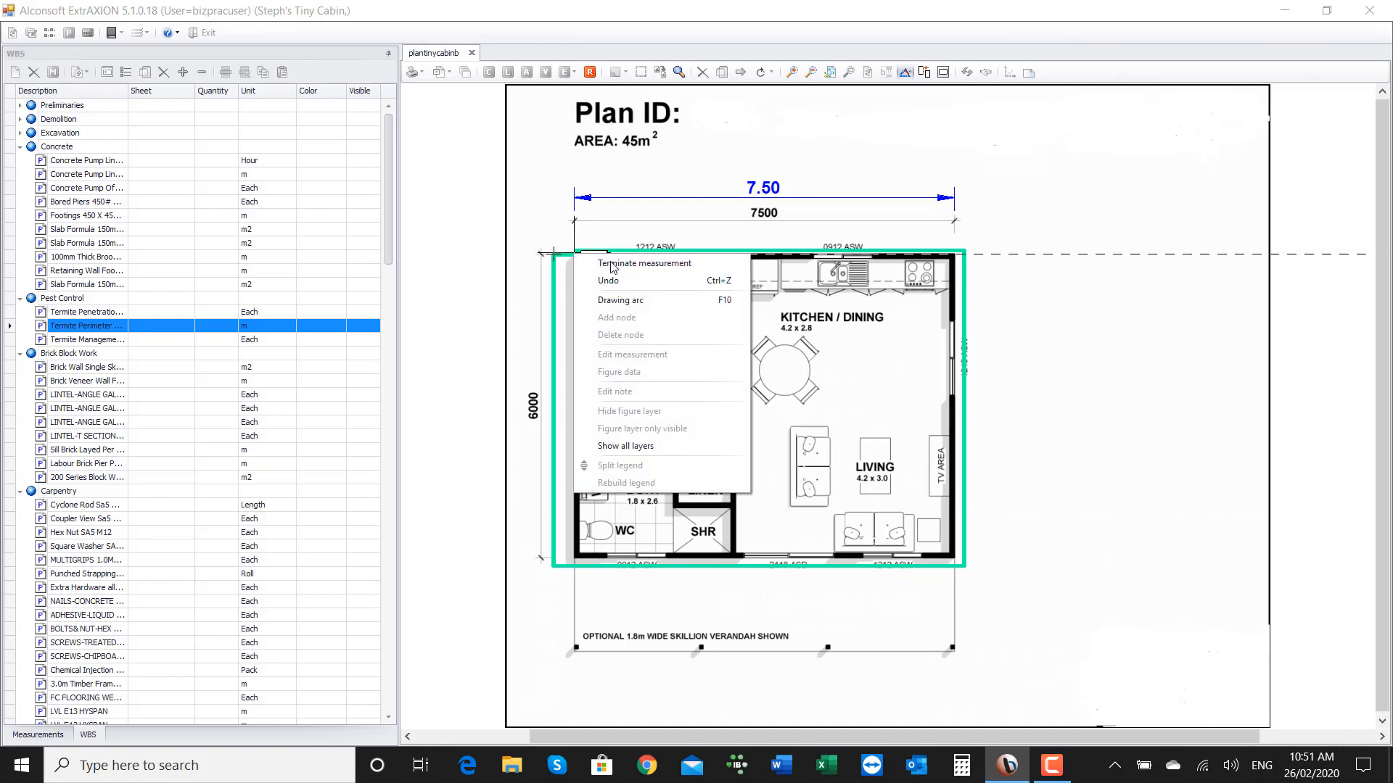
click(632, 281)
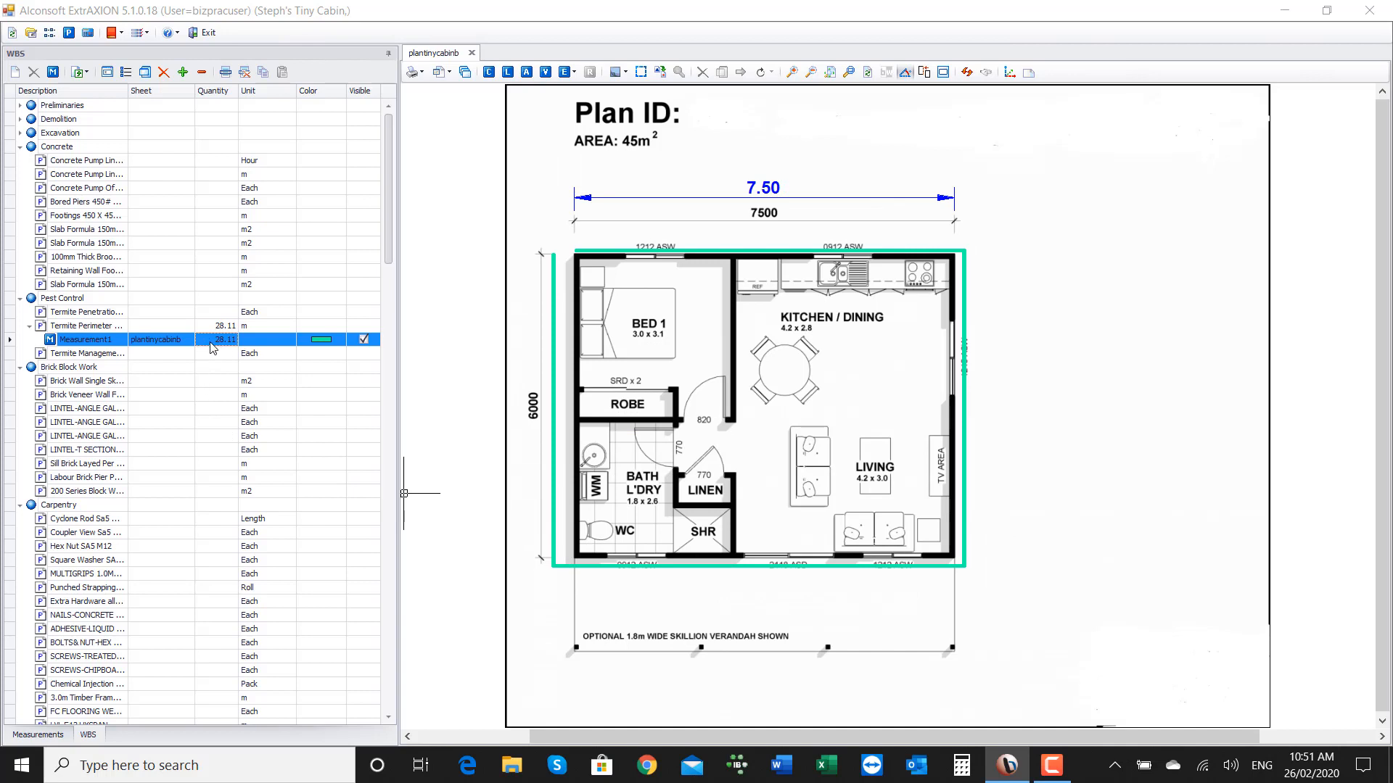
Toggle the visibility of the termite perimeter measurement off and on, and delete that measurement.
click(363, 340)
click(364, 341)
right_click(227, 342)
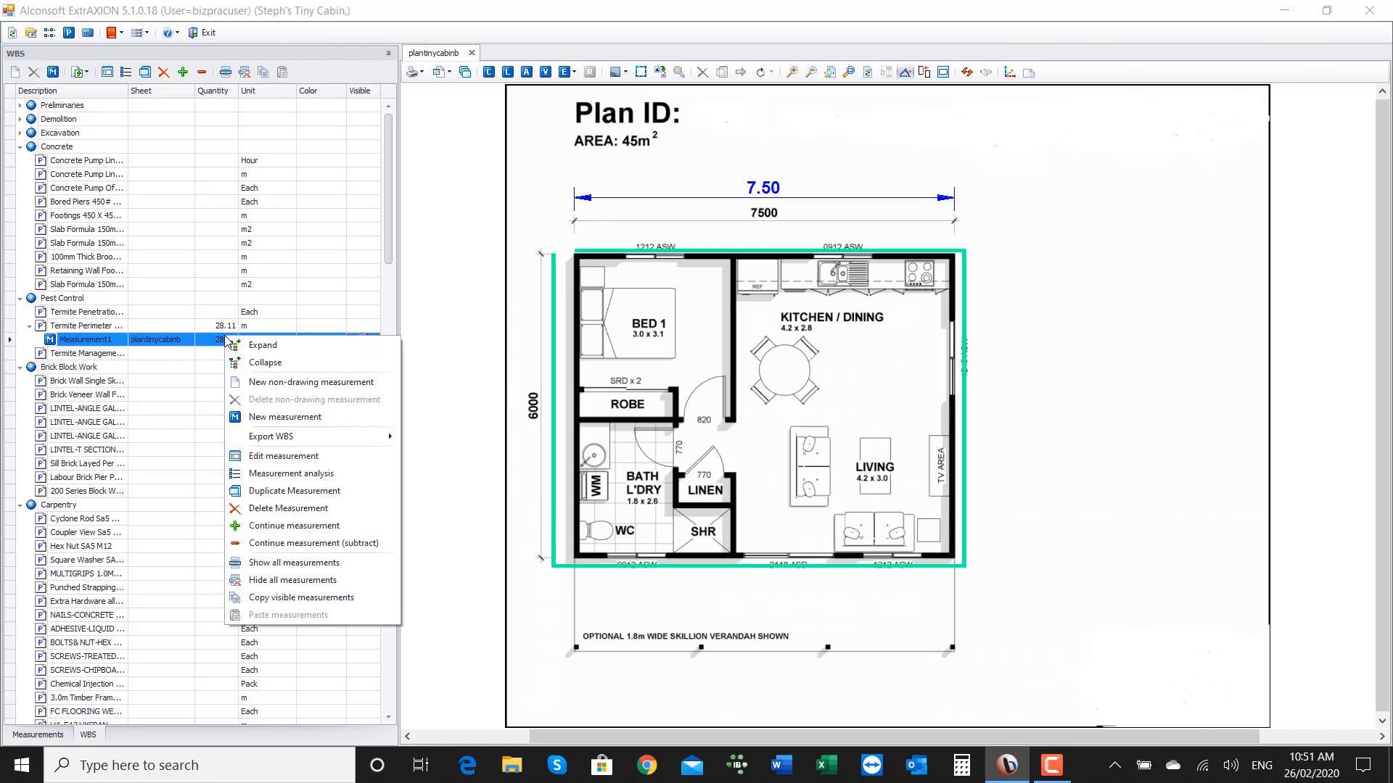
click(270, 510)
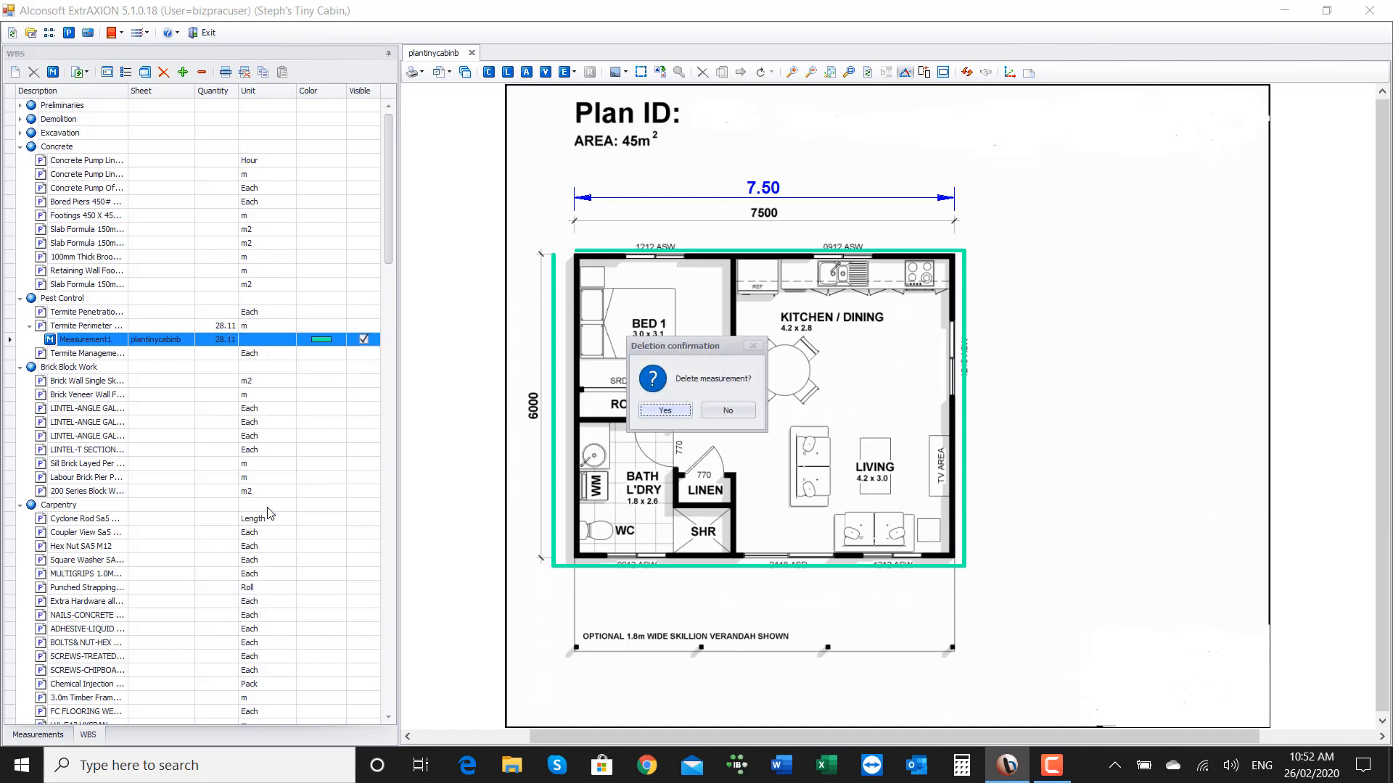
click(665, 411)
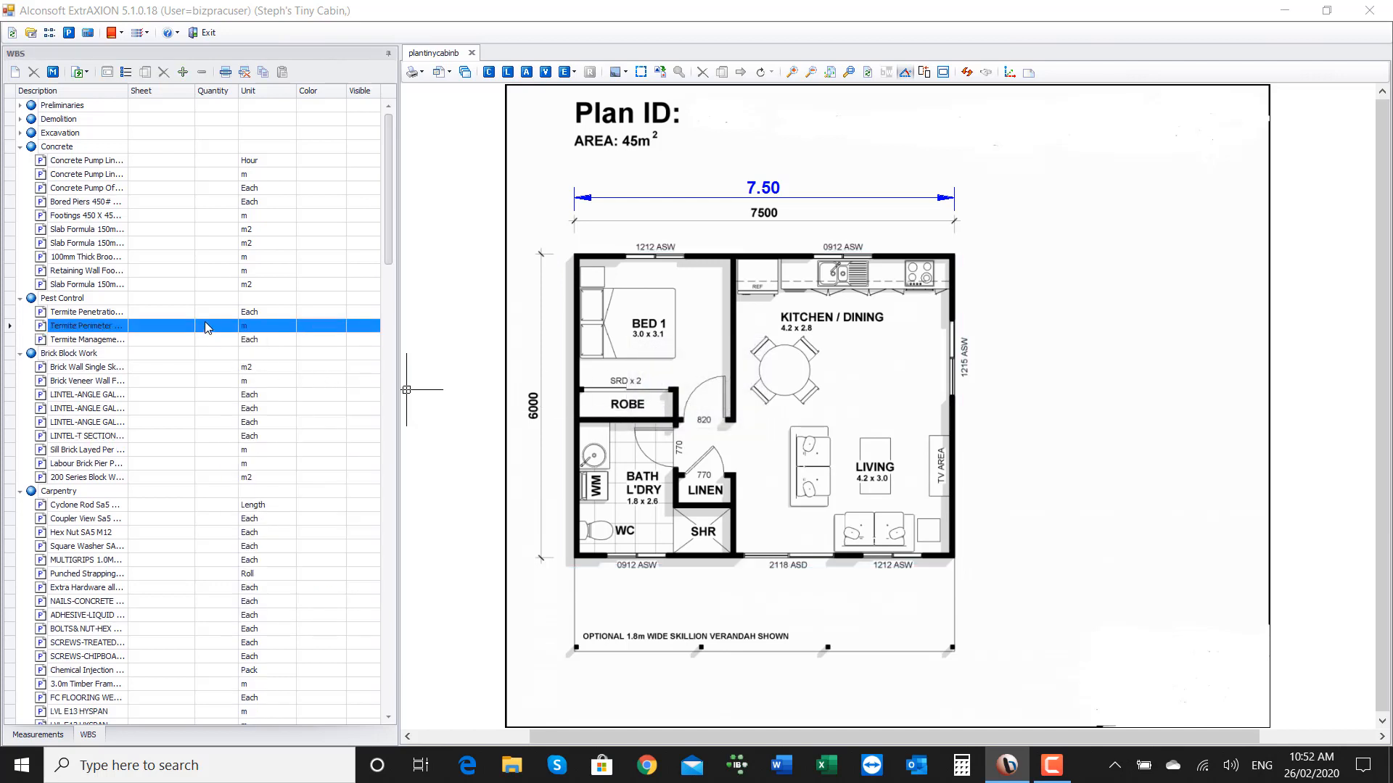
Measure the termite perimeter again with a point-to-point length traced close against the cabin's outer walls.
click(508, 73)
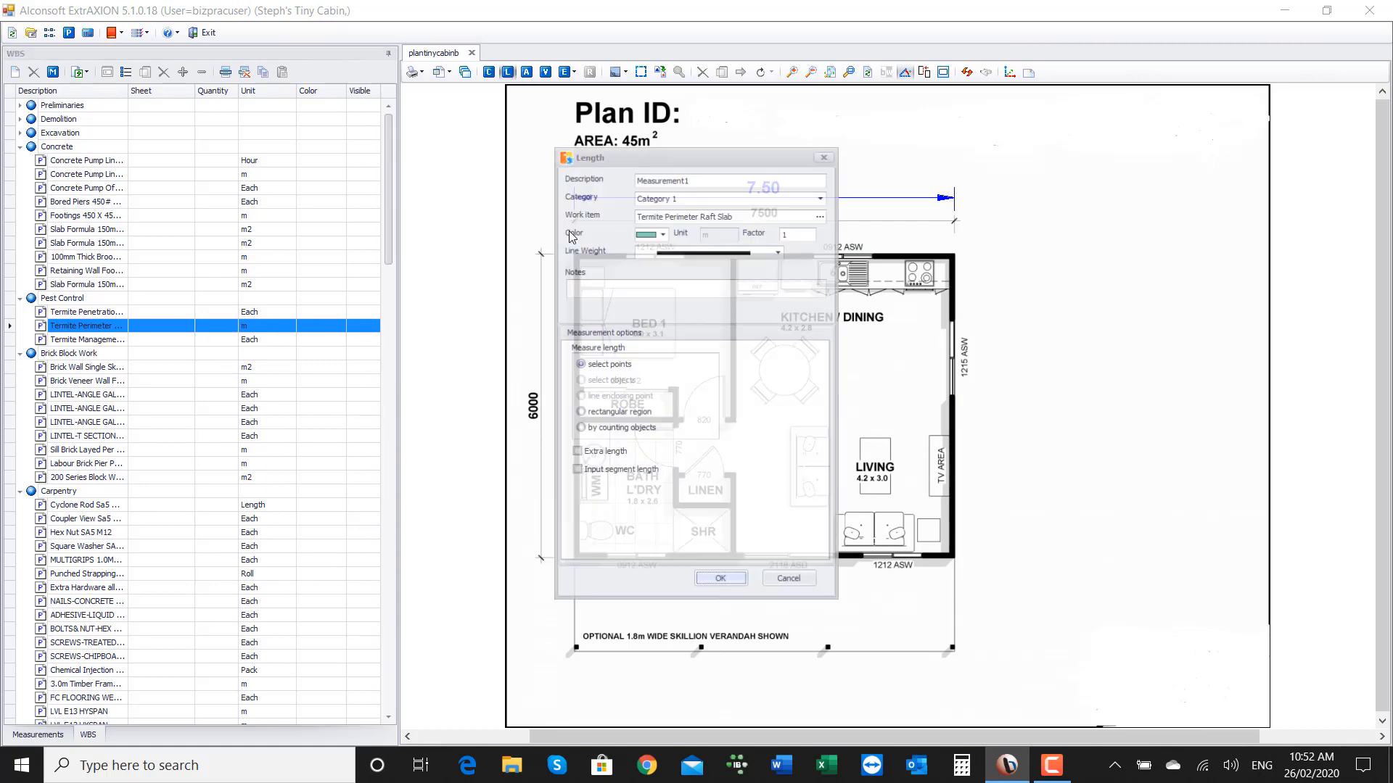
click(732, 585)
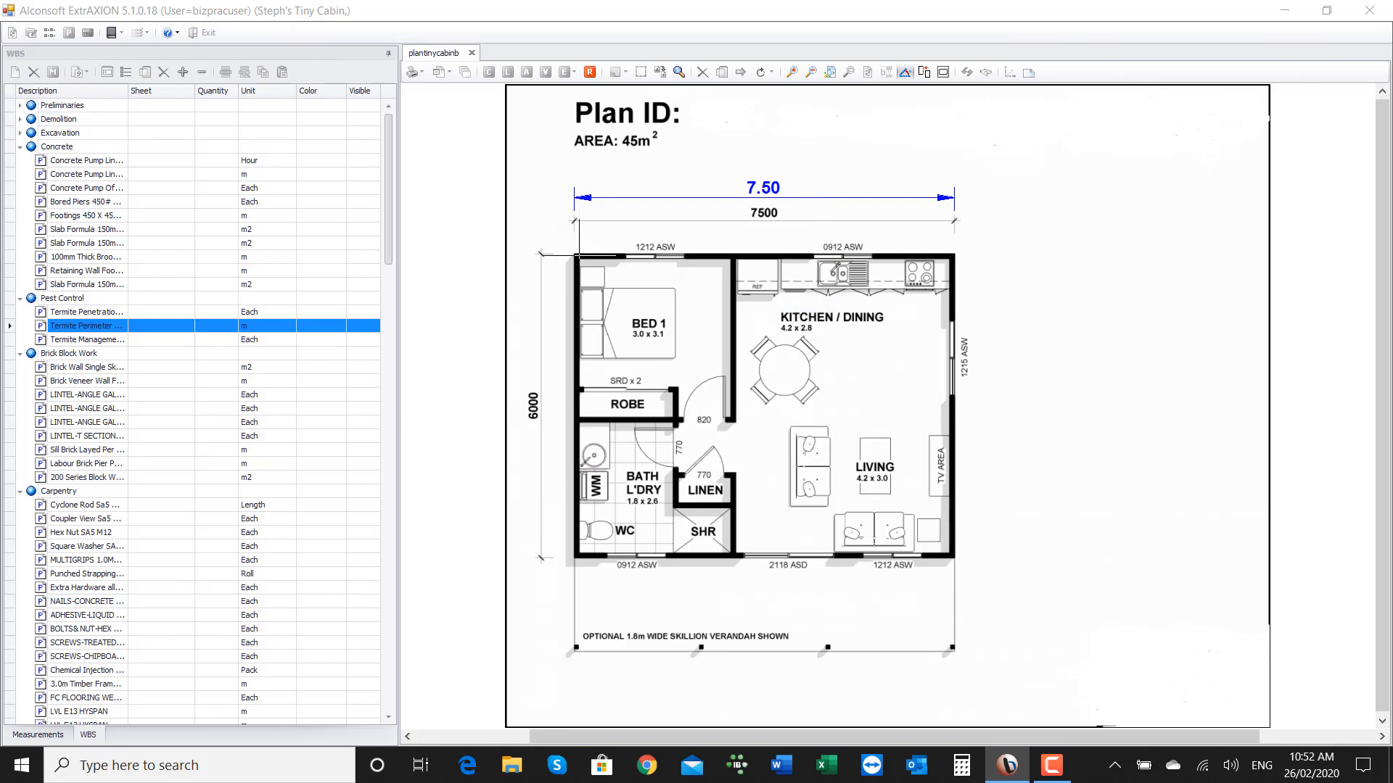
click(573, 251)
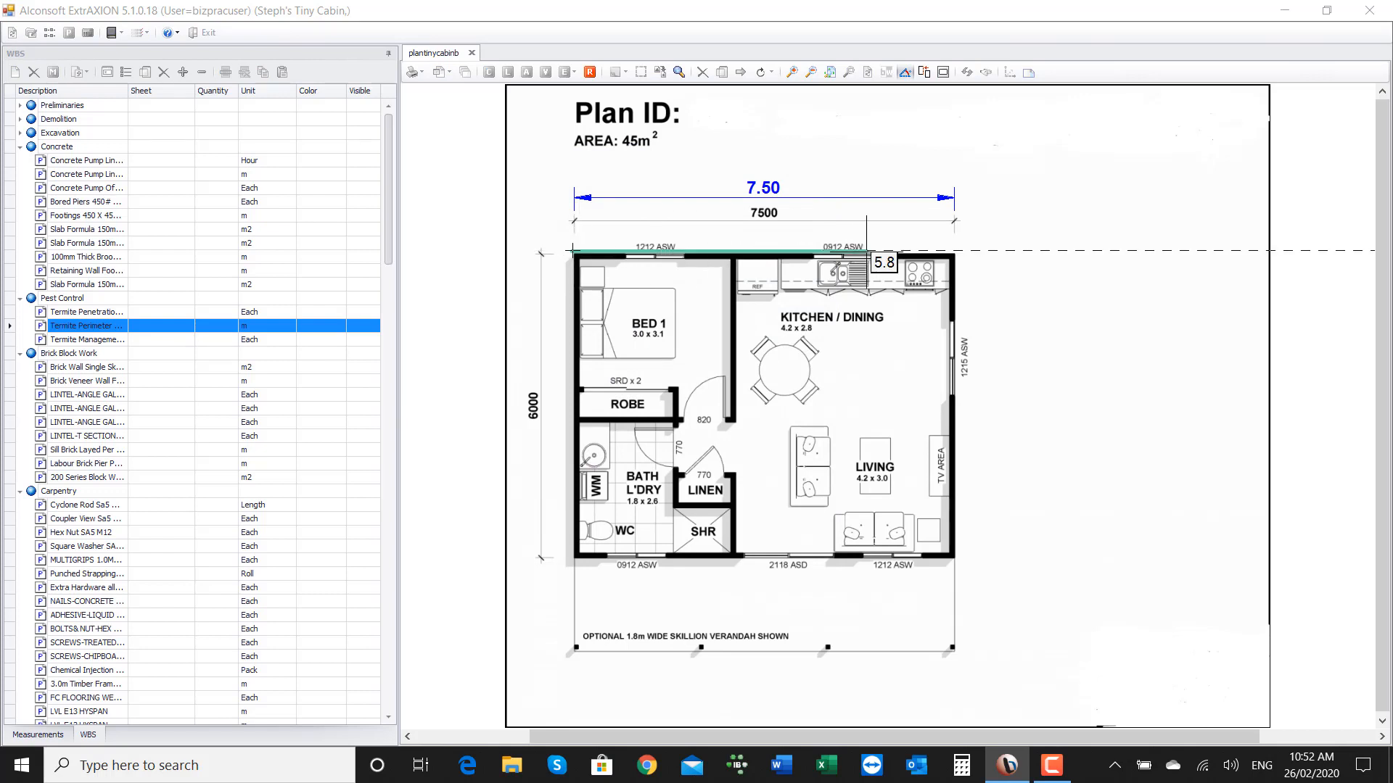
click(958, 251)
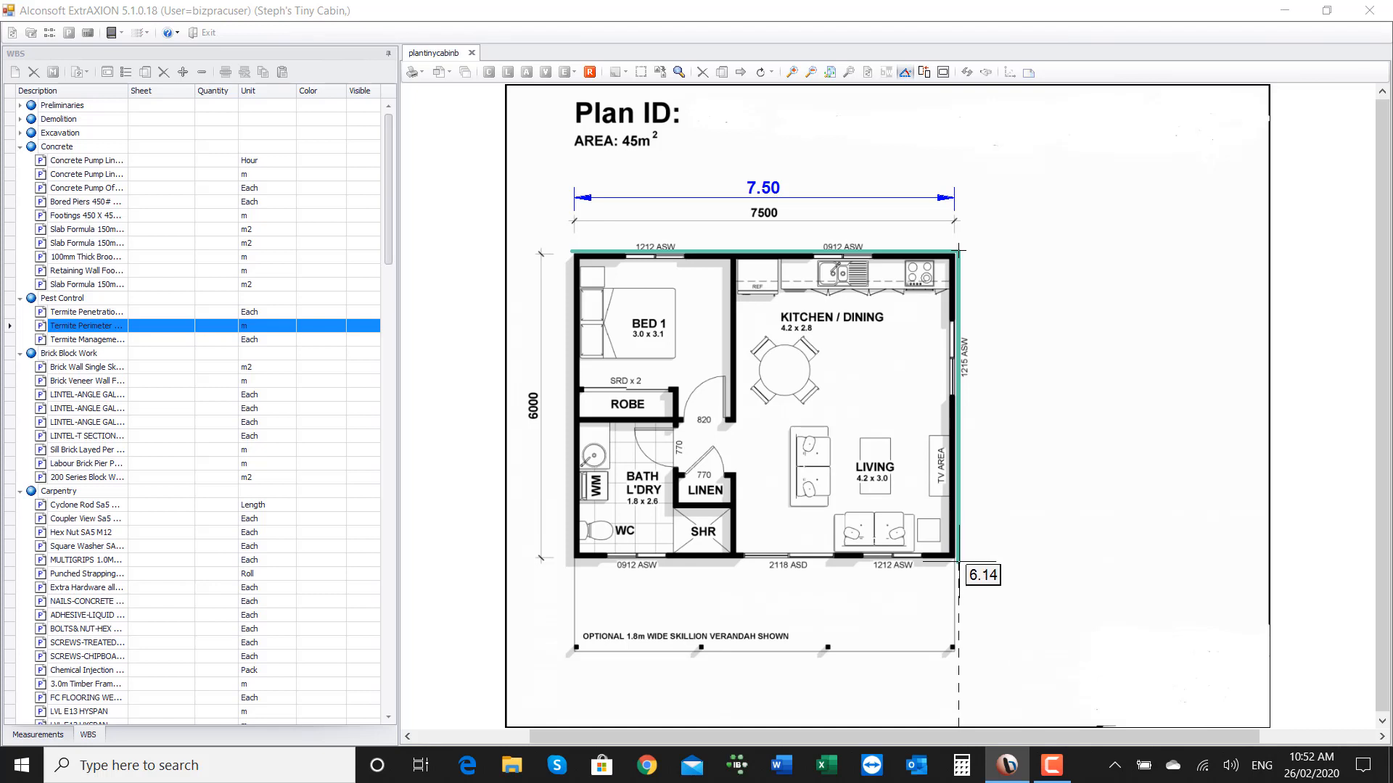
click(958, 560)
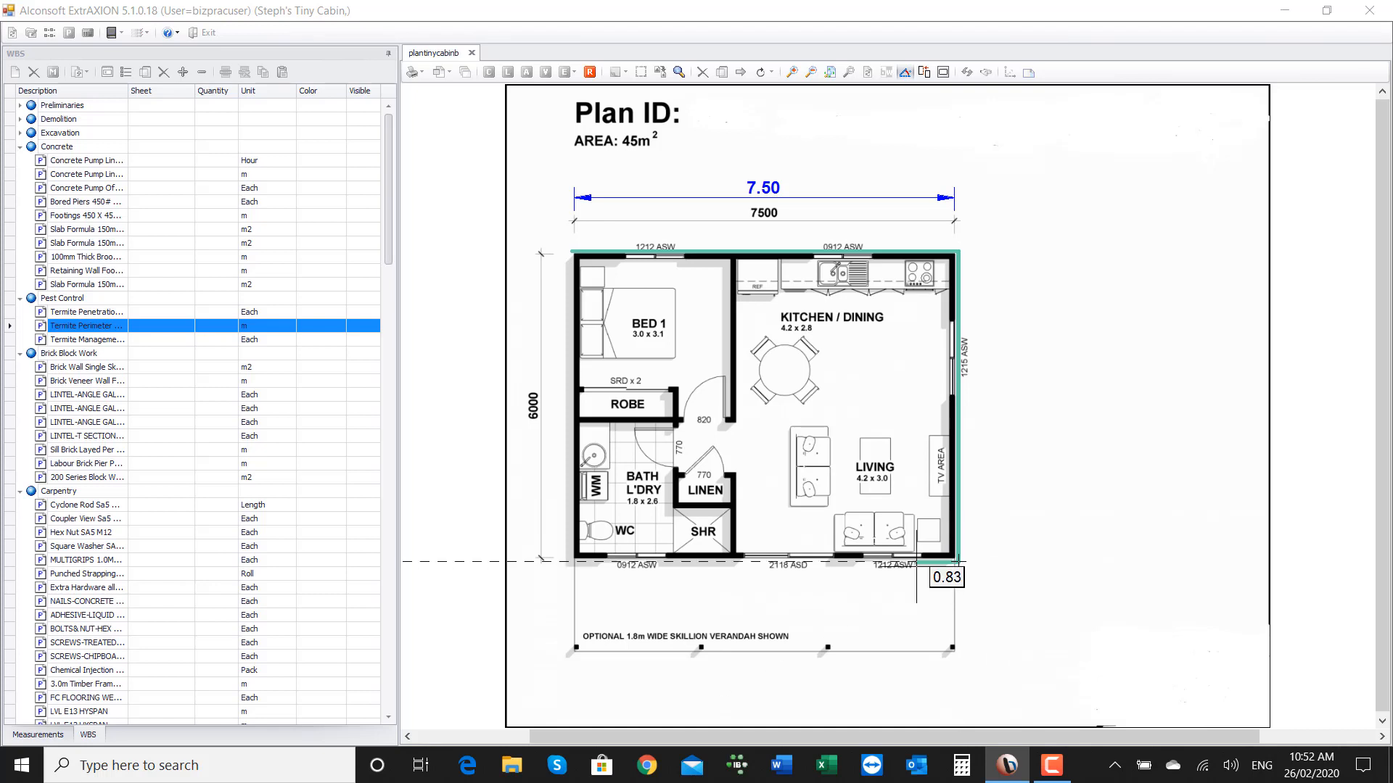
click(573, 576)
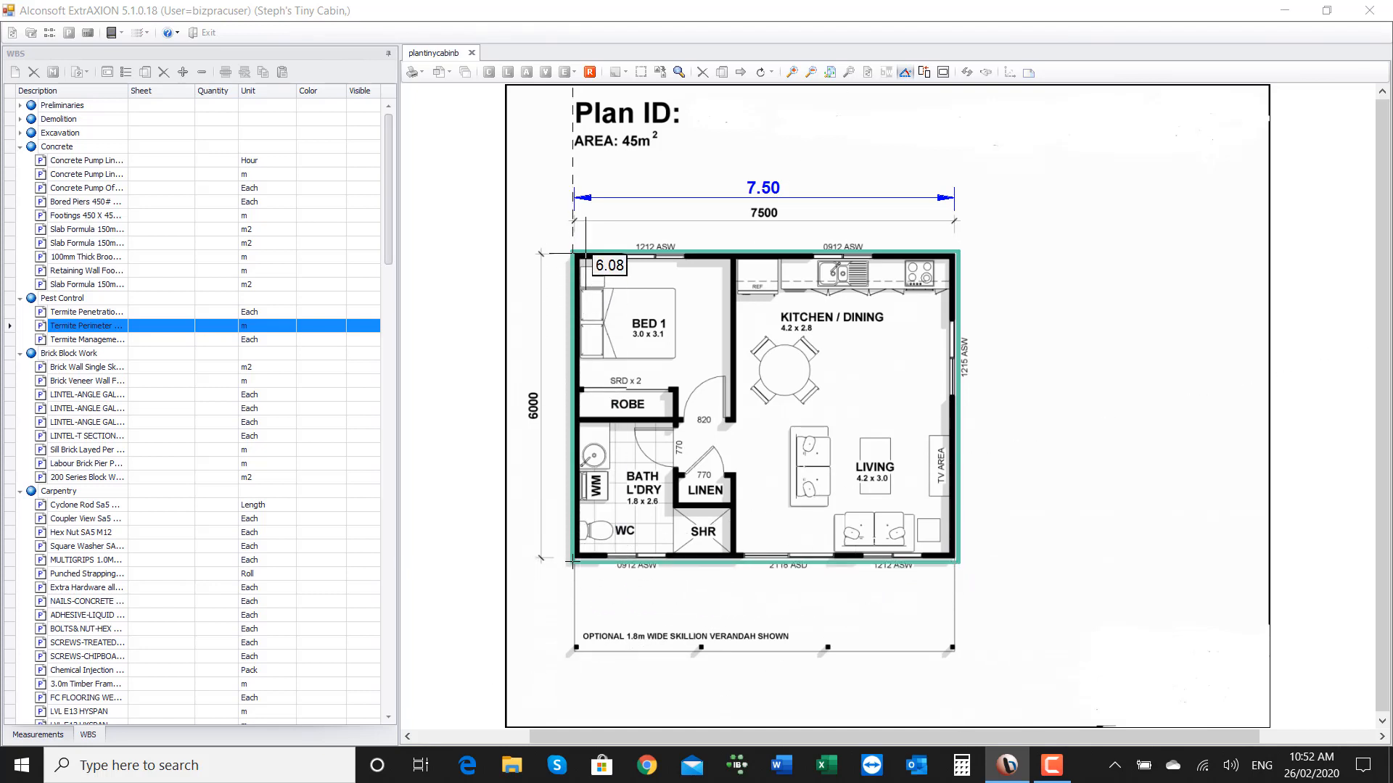
right_click(573, 254)
click(605, 263)
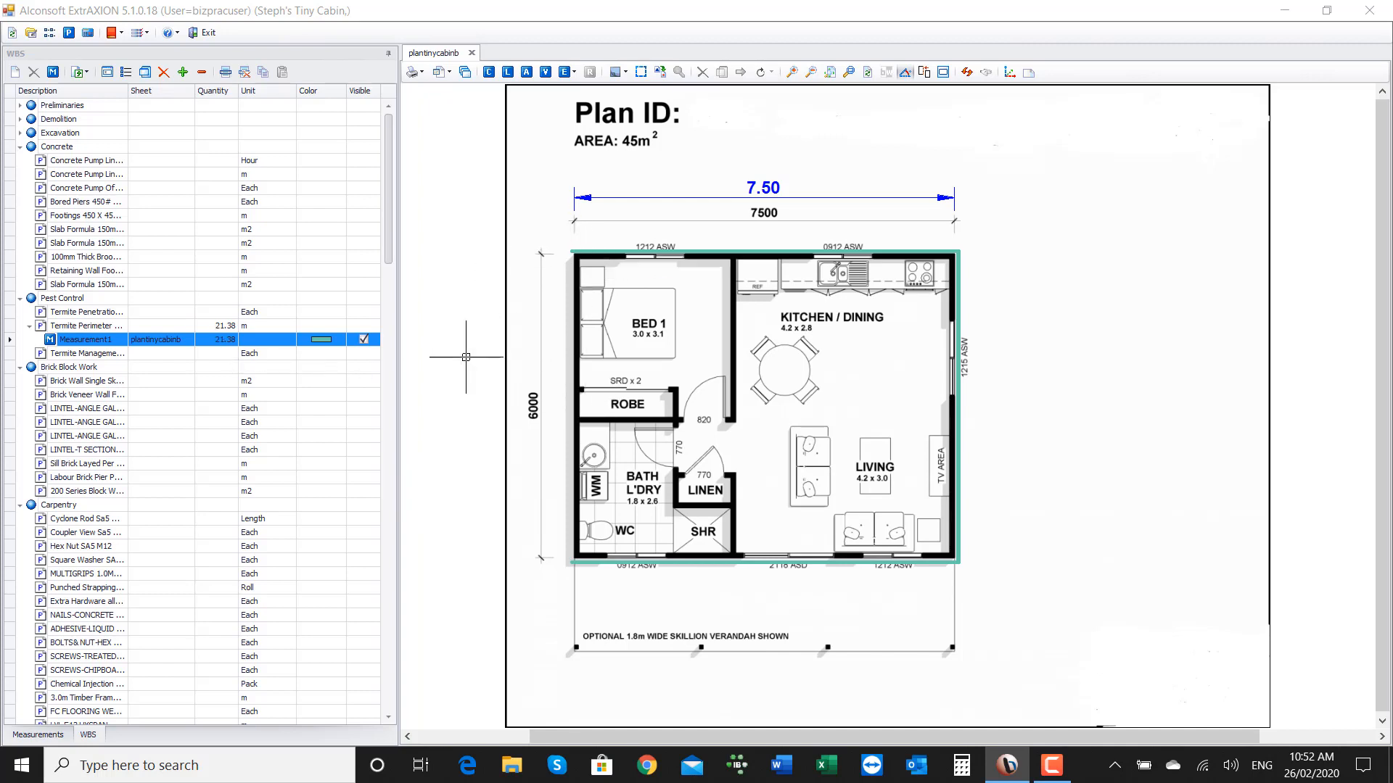
Delete the retraced length measurement from the termite perimeter item.
right_click(221, 341)
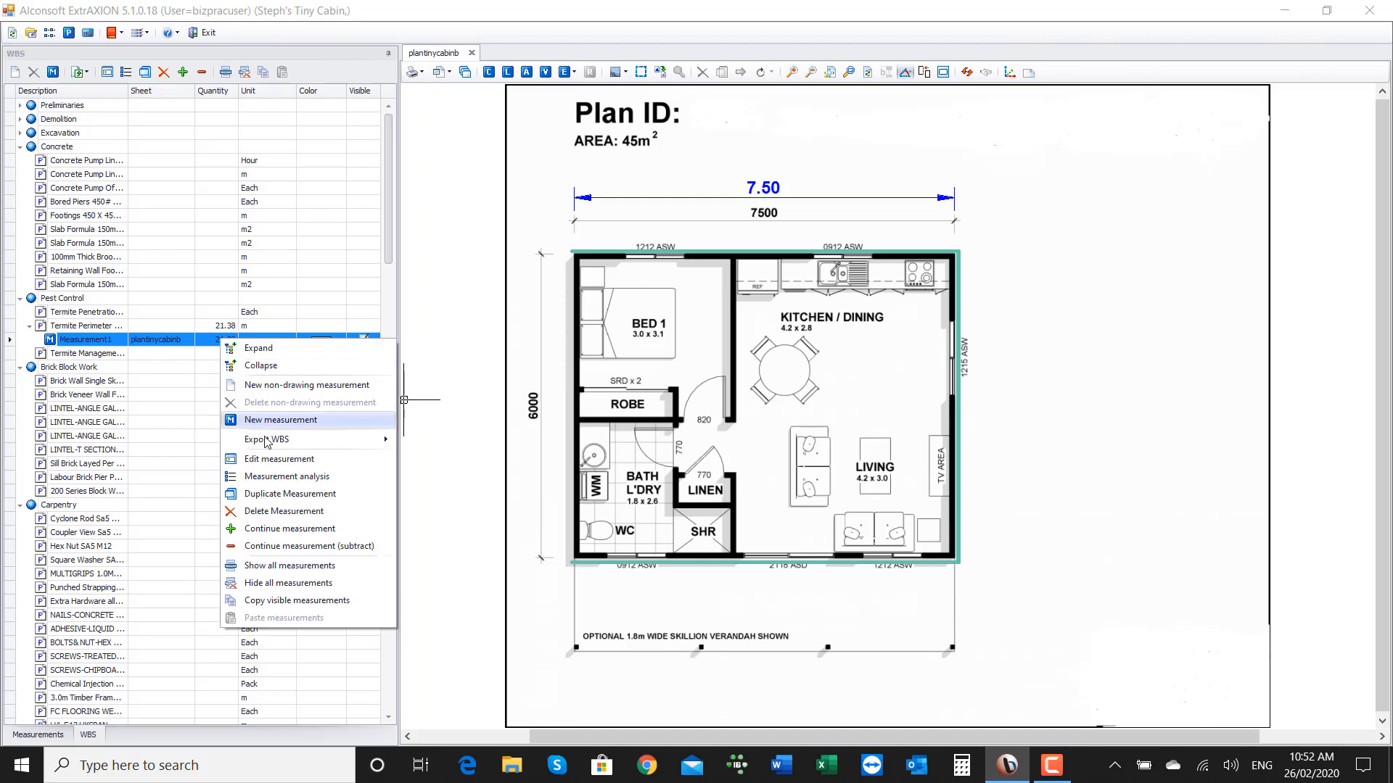
click(283, 512)
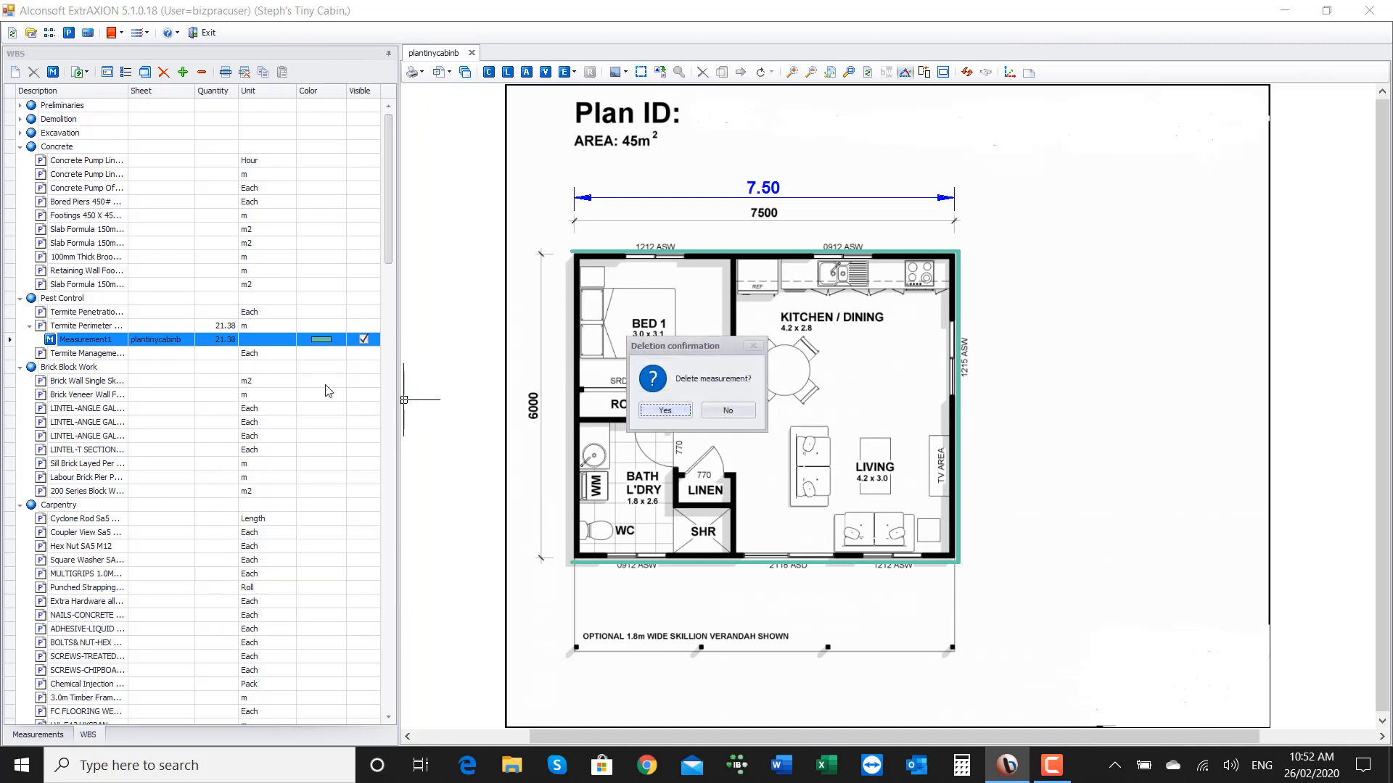
click(665, 410)
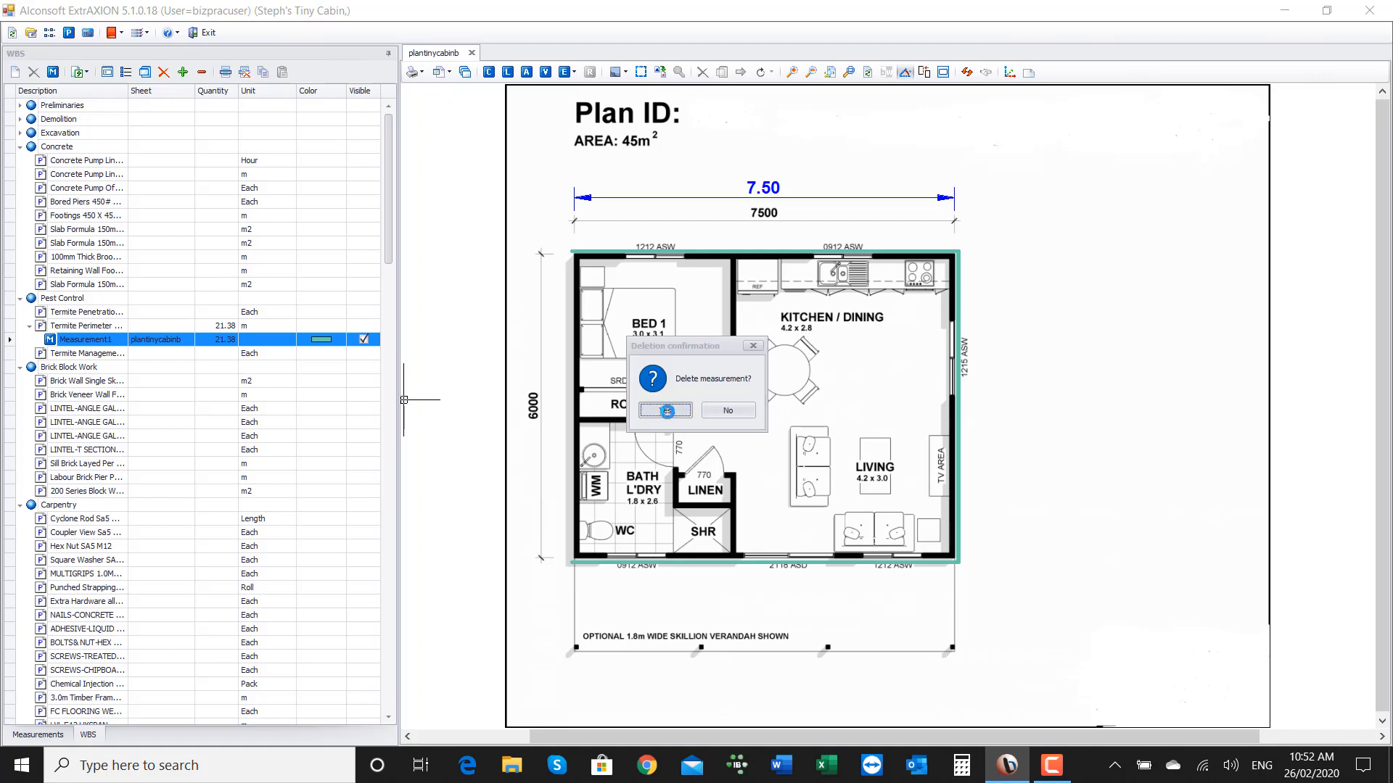
Add a Length measurement to the Termite Perimeter Raft Slab item by tracing all four sides slightly outside the cabin walls.
click(203, 327)
click(509, 72)
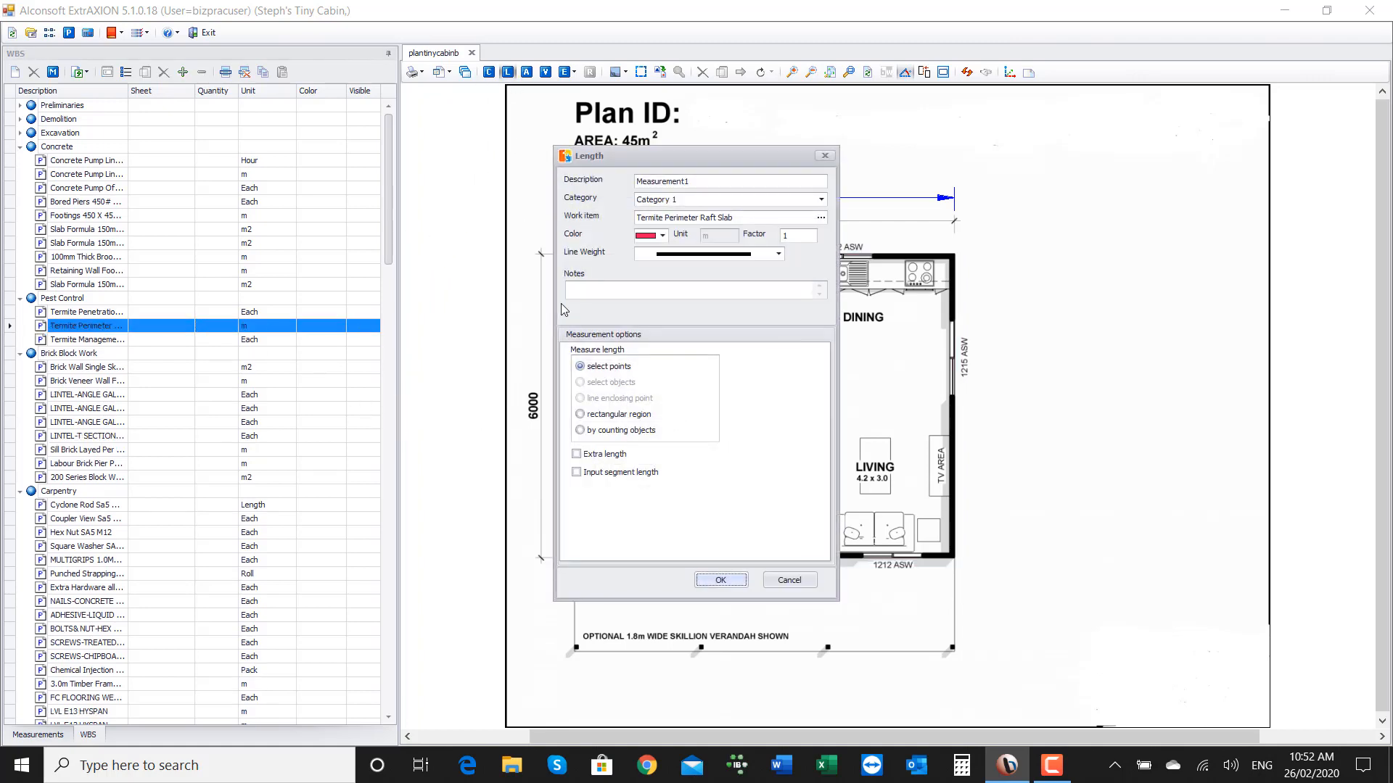
click(719, 578)
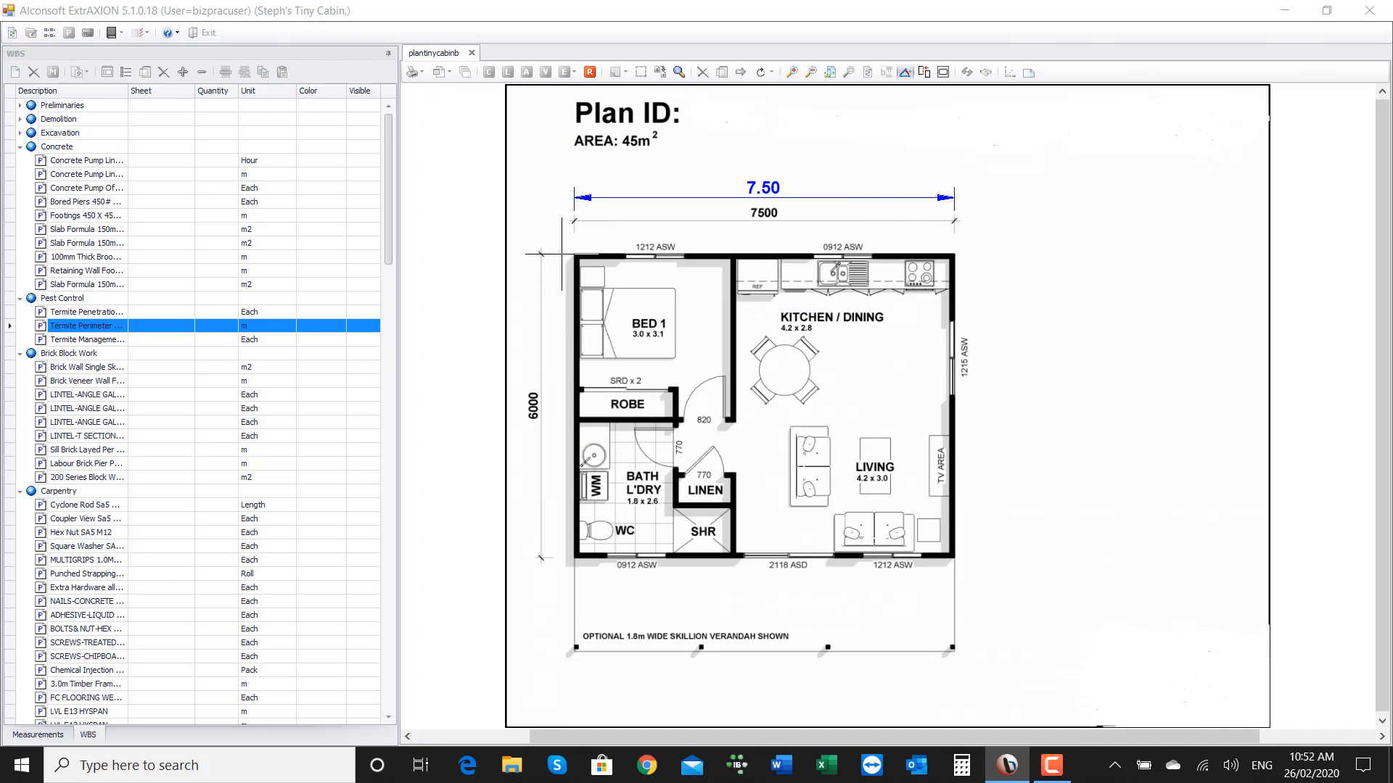
click(569, 250)
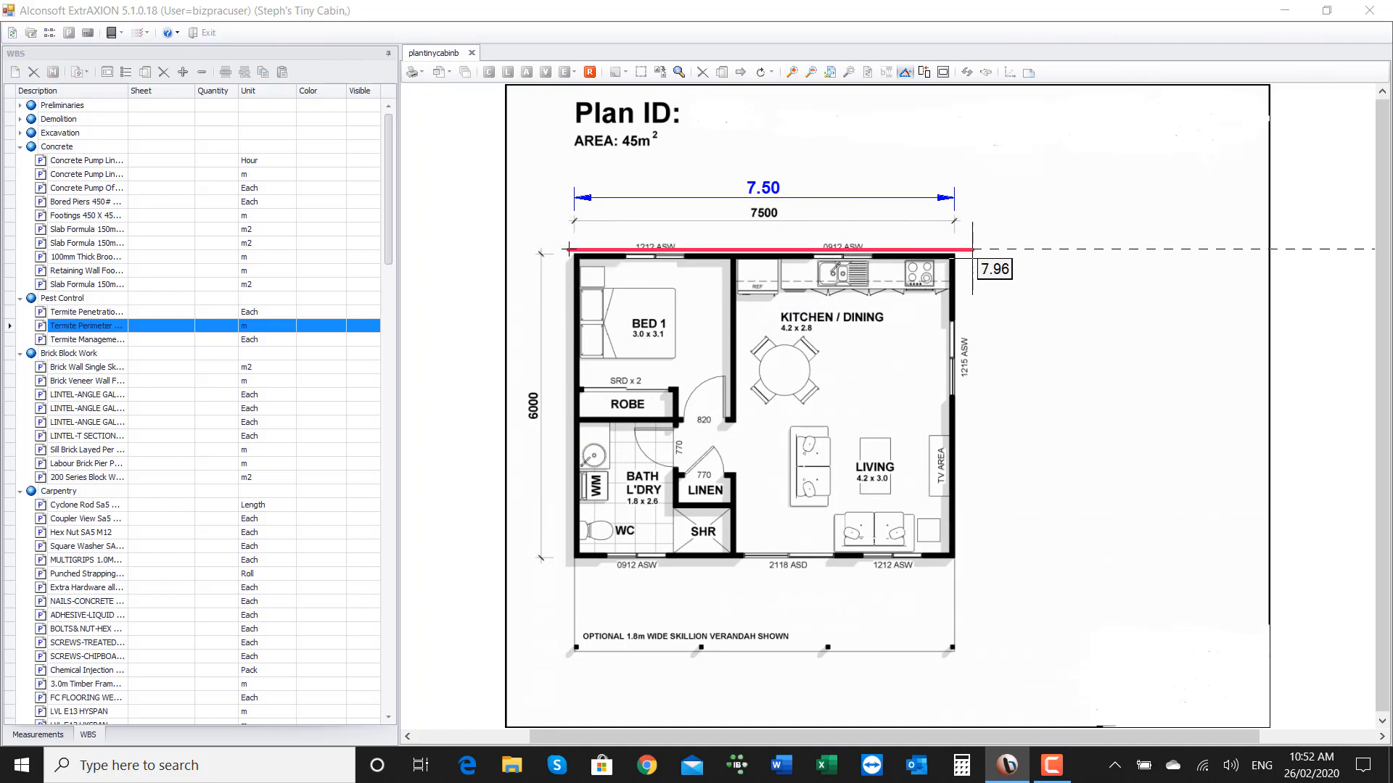
click(963, 249)
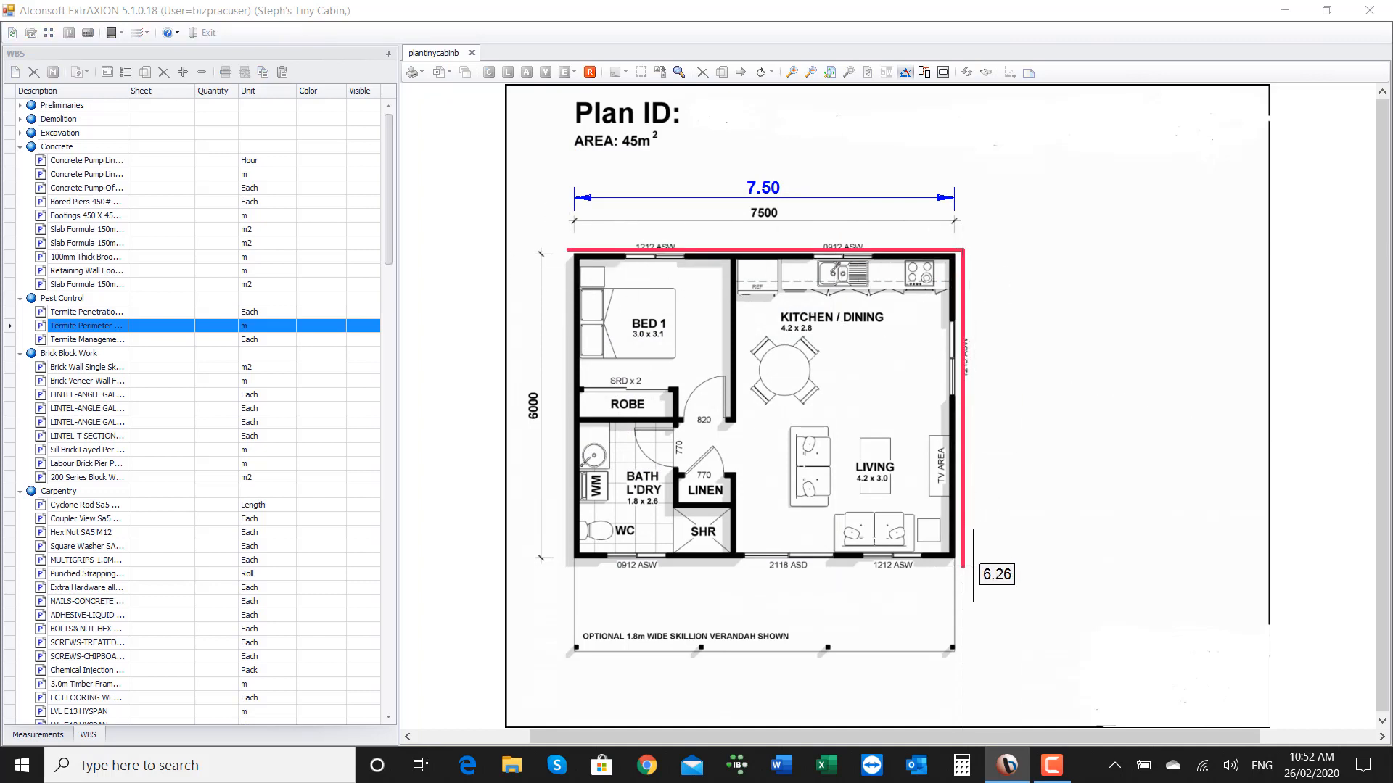
click(963, 566)
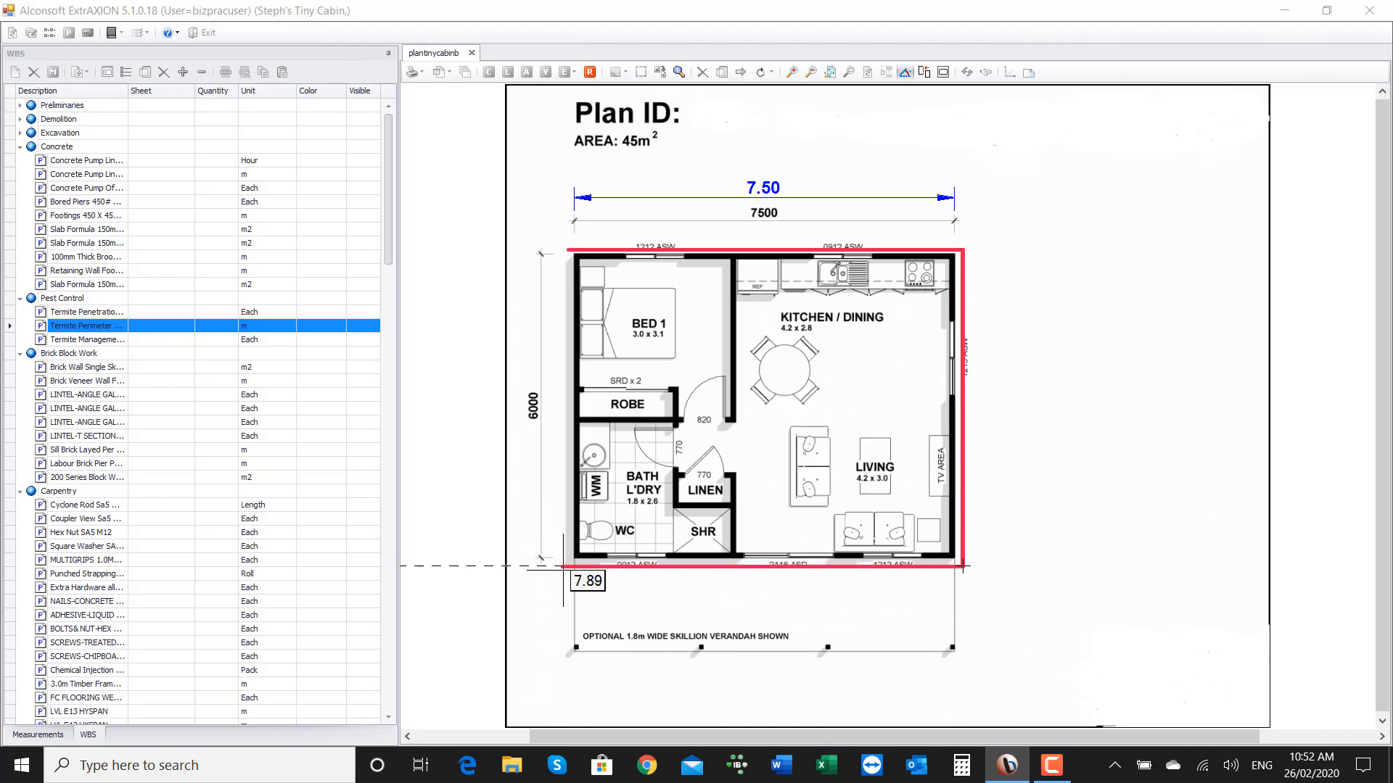
click(564, 565)
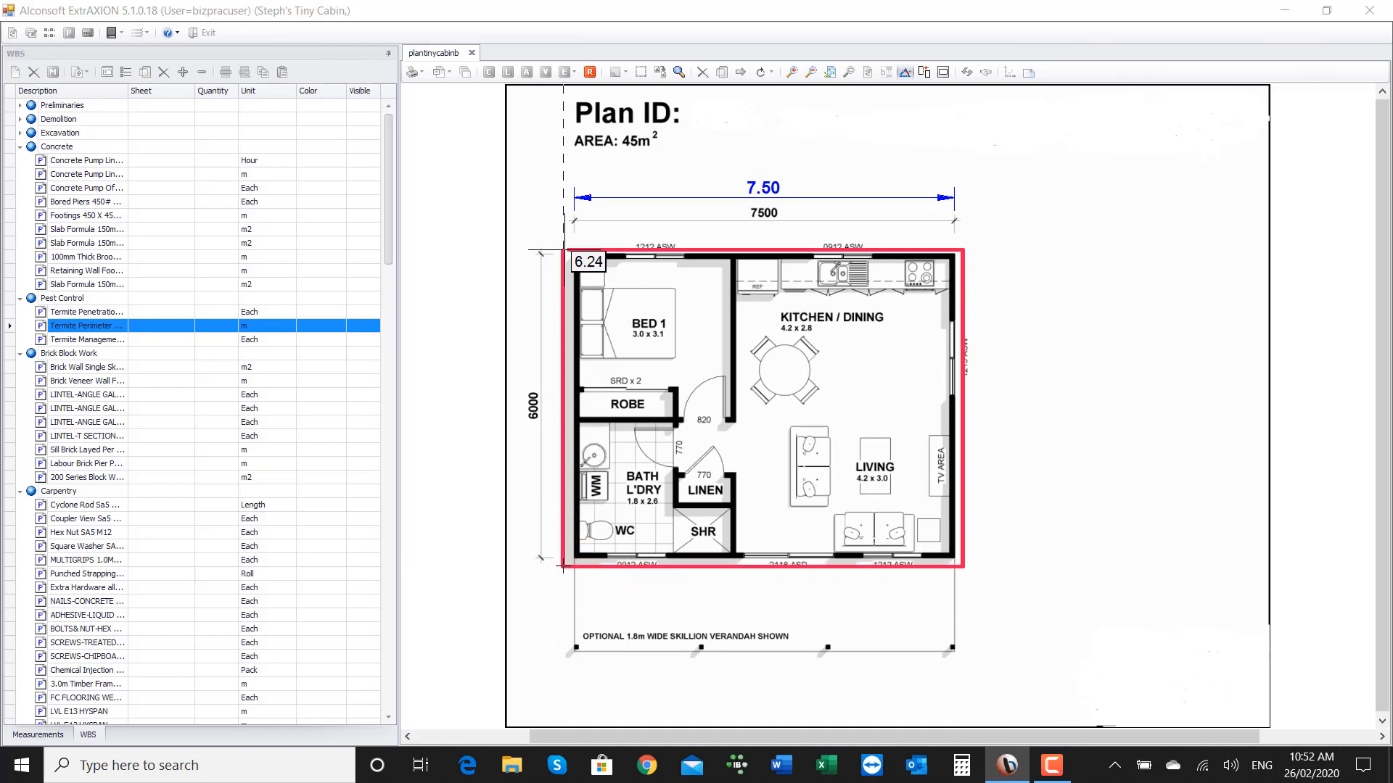
right_click(564, 251)
click(610, 260)
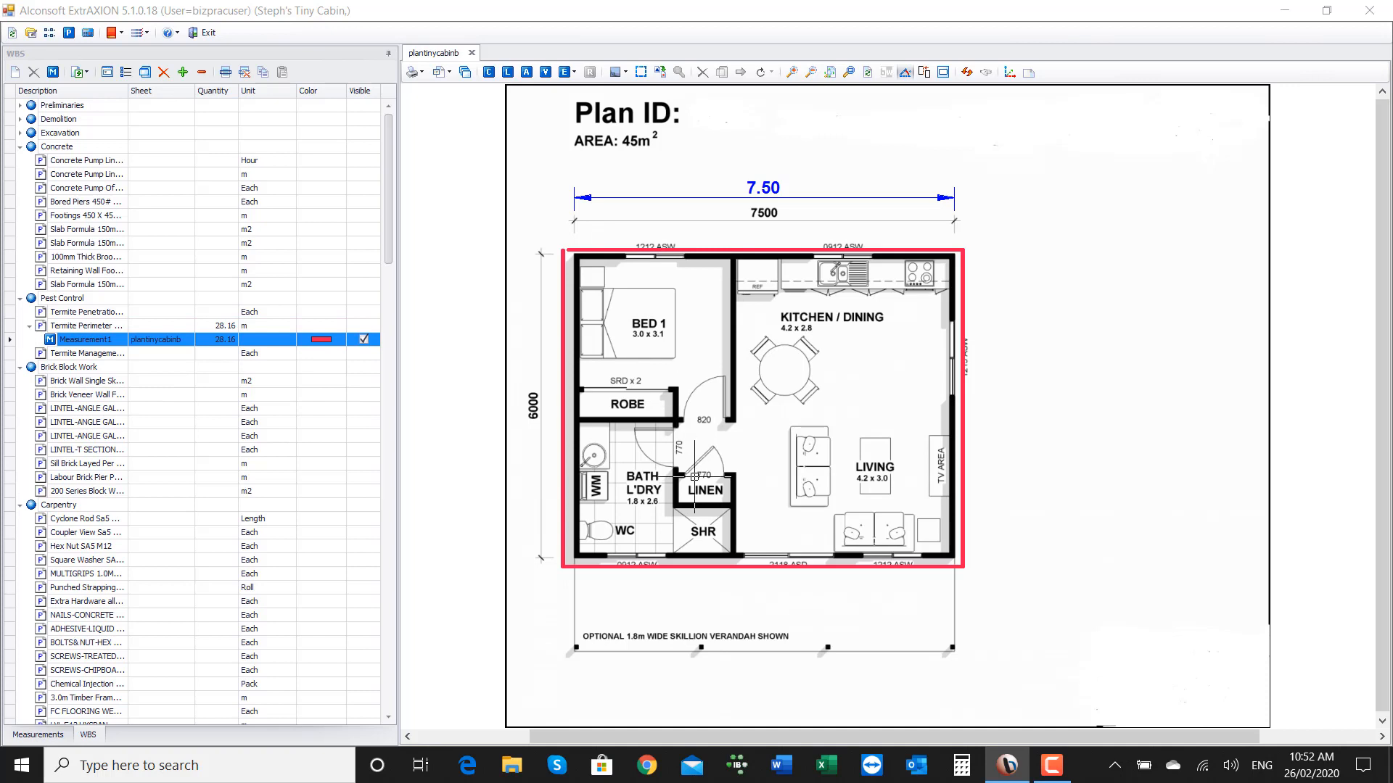
Hide the termite perimeter measurement under Pest Control from the plan.
click(106, 230)
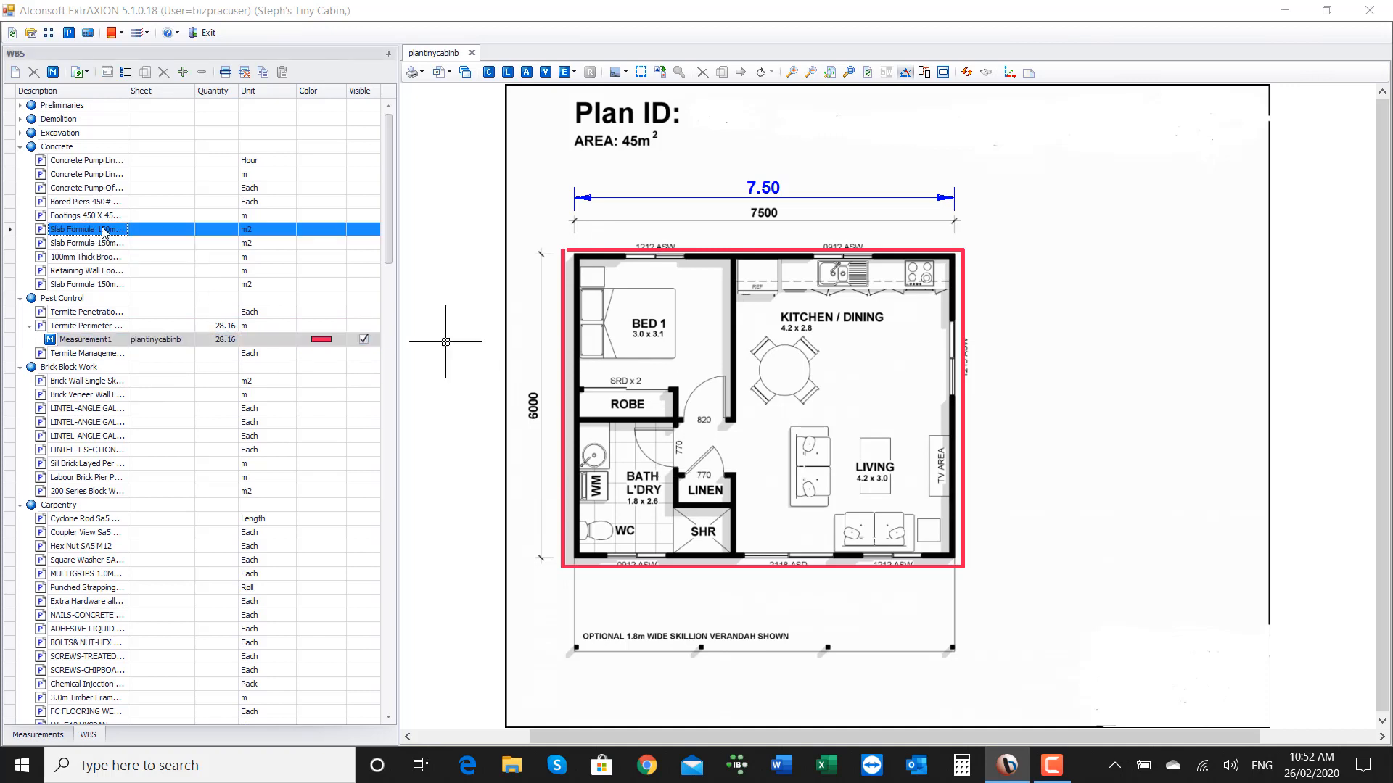
click(19, 301)
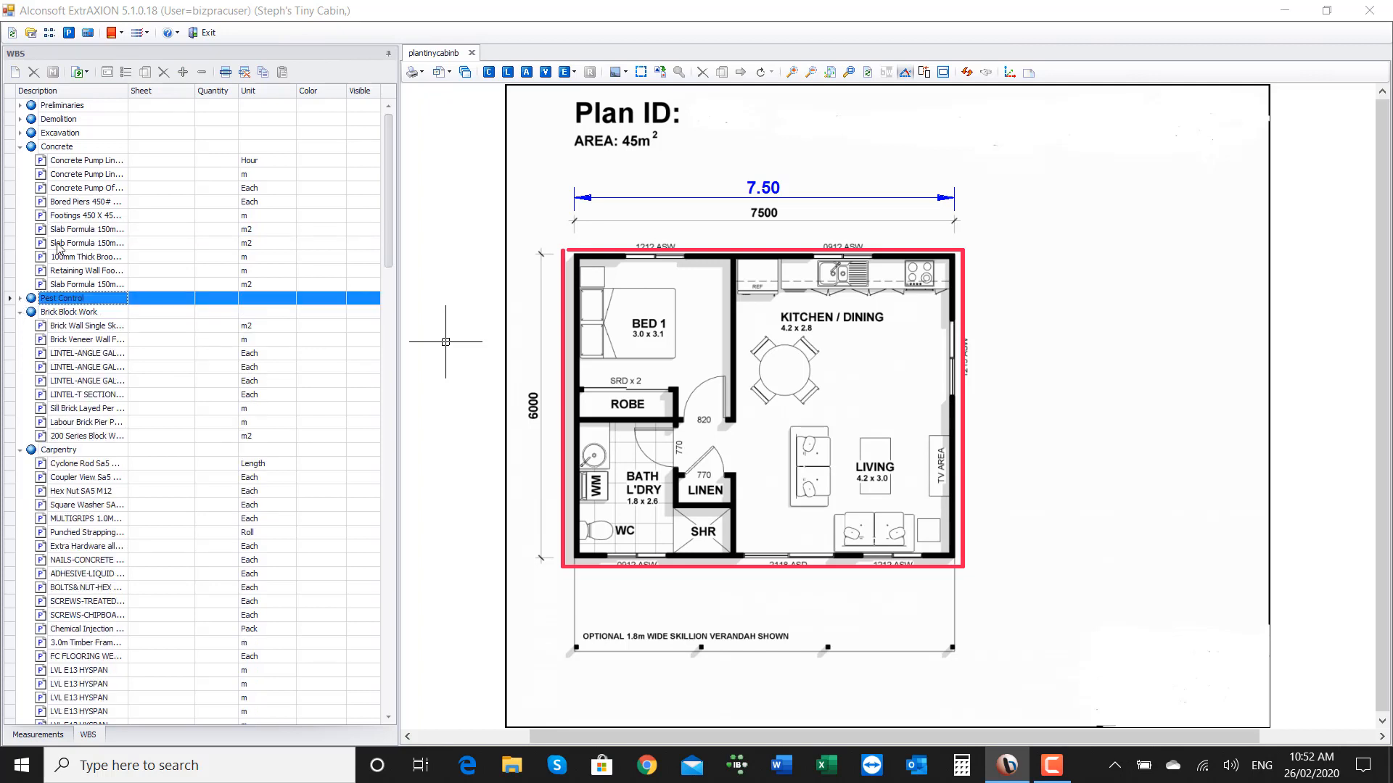
click(250, 230)
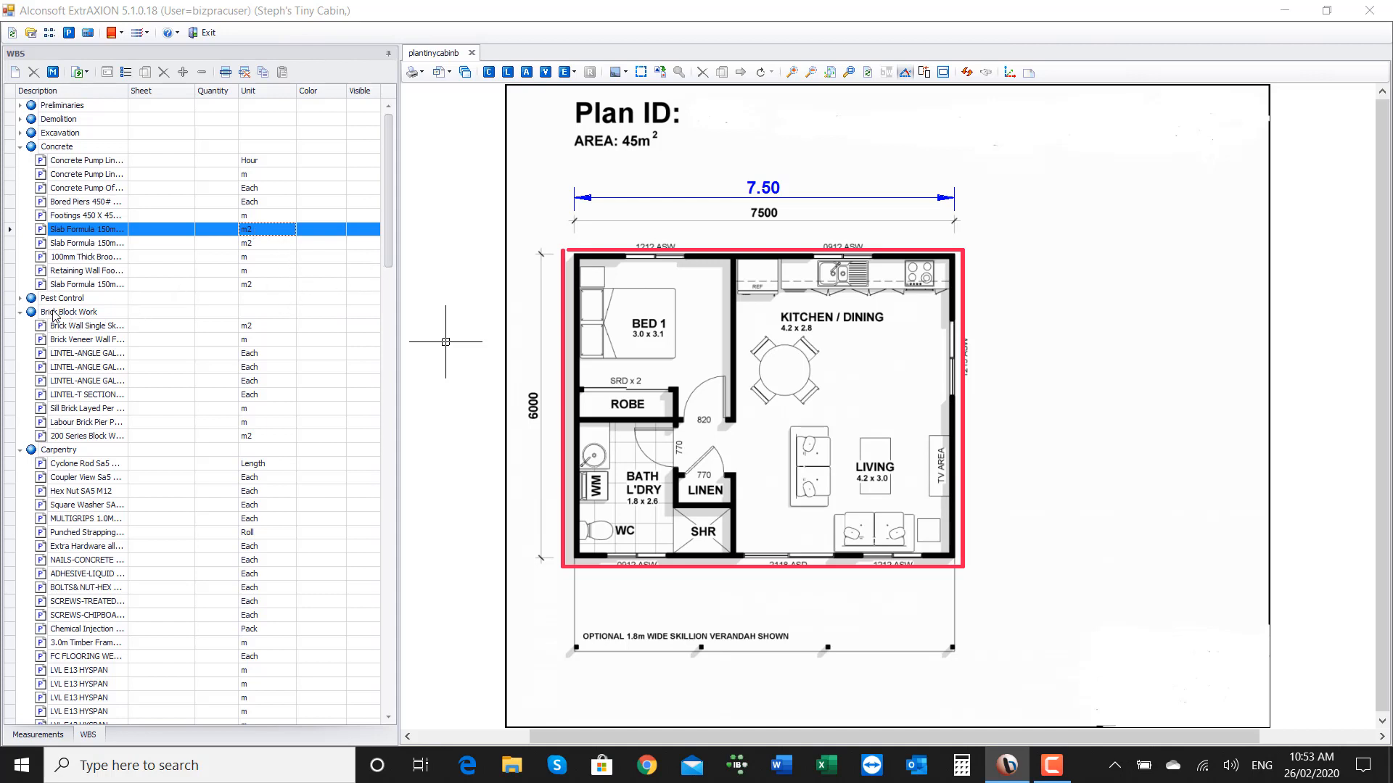
click(20, 299)
click(364, 340)
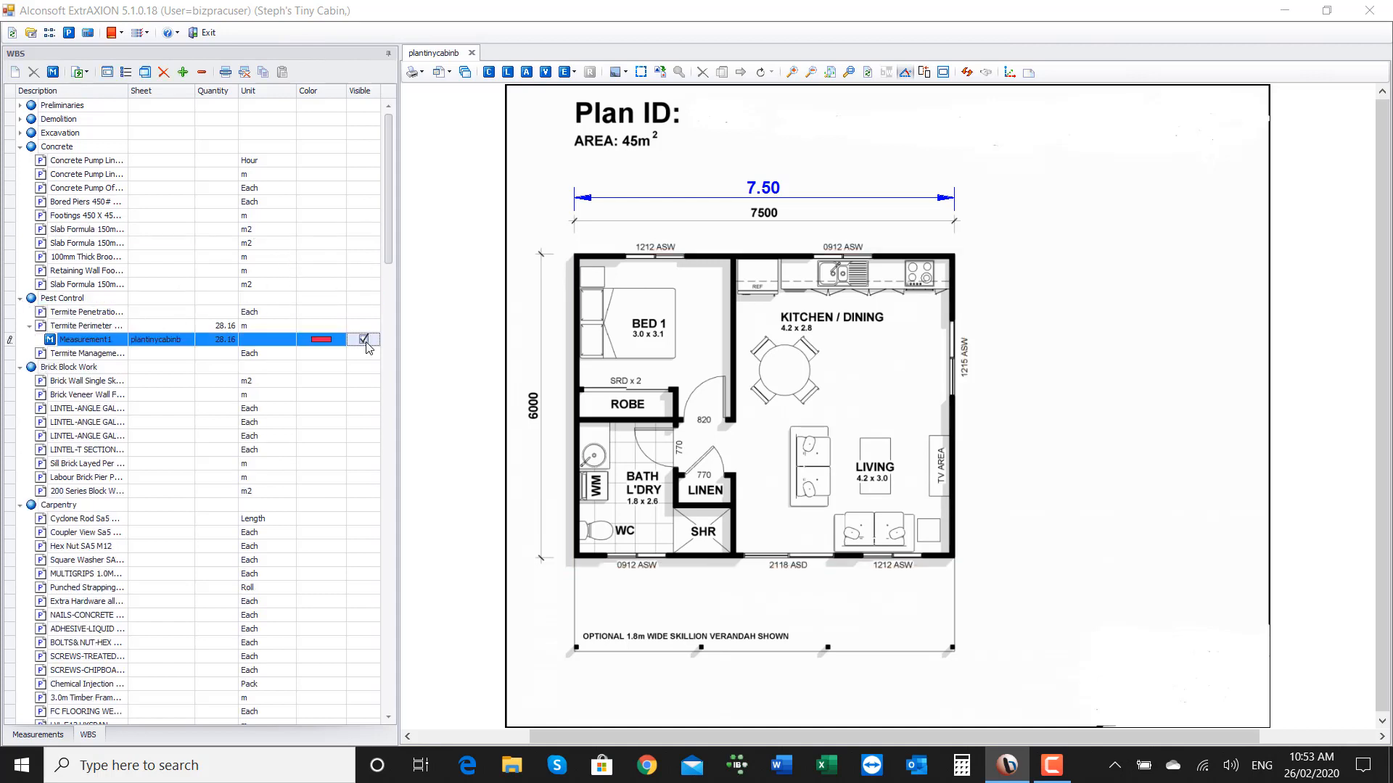
Add a blue Area measurement to the Slab Formula 150mm SL82 item by tracing the four outer corners of the cabin walls.
click(102, 231)
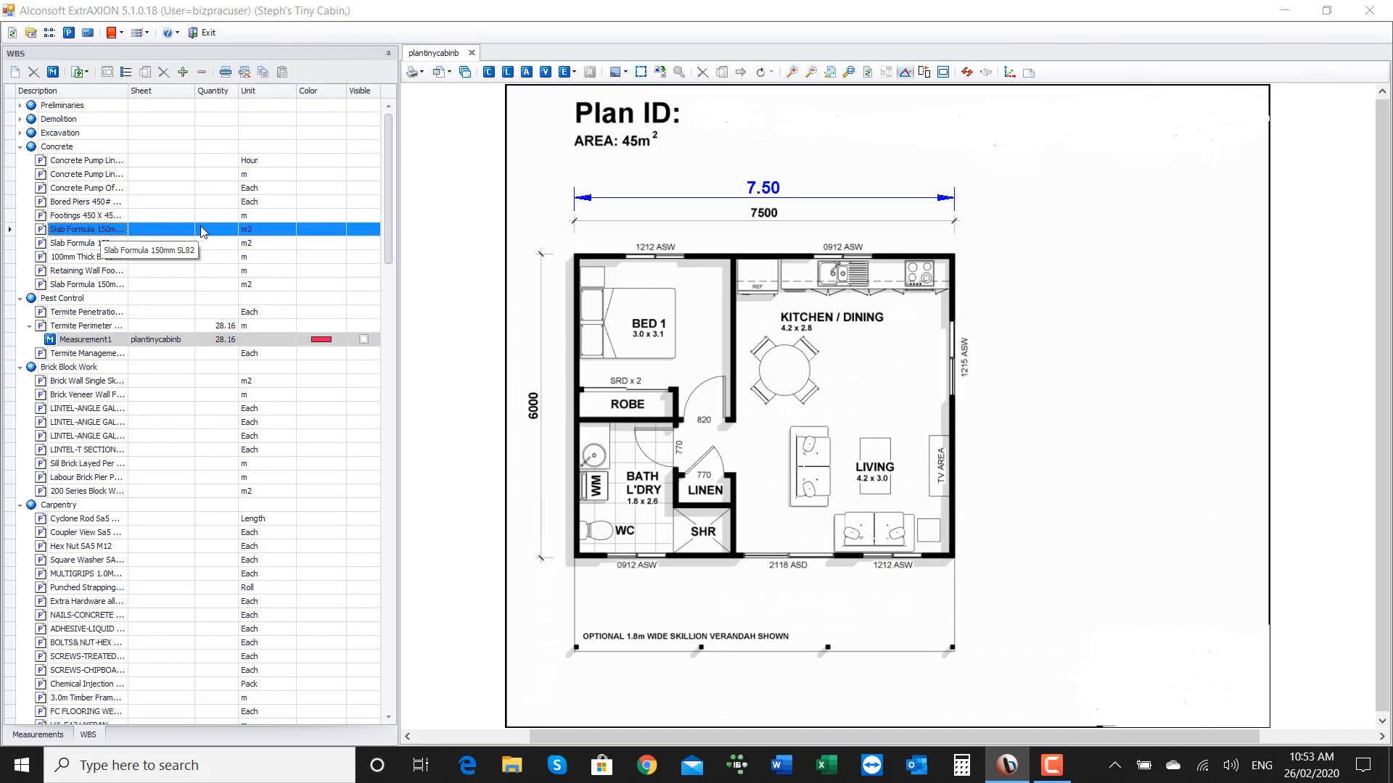
click(527, 72)
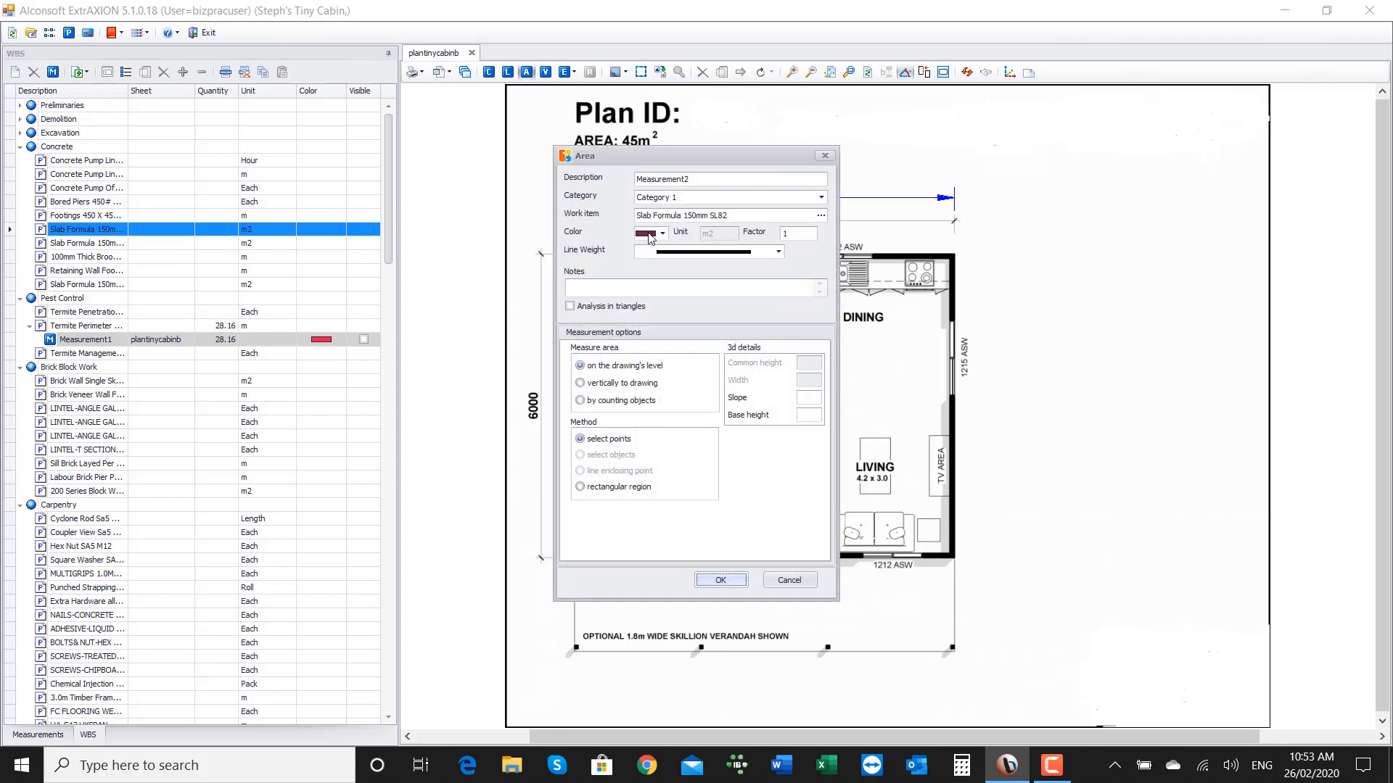
click(662, 235)
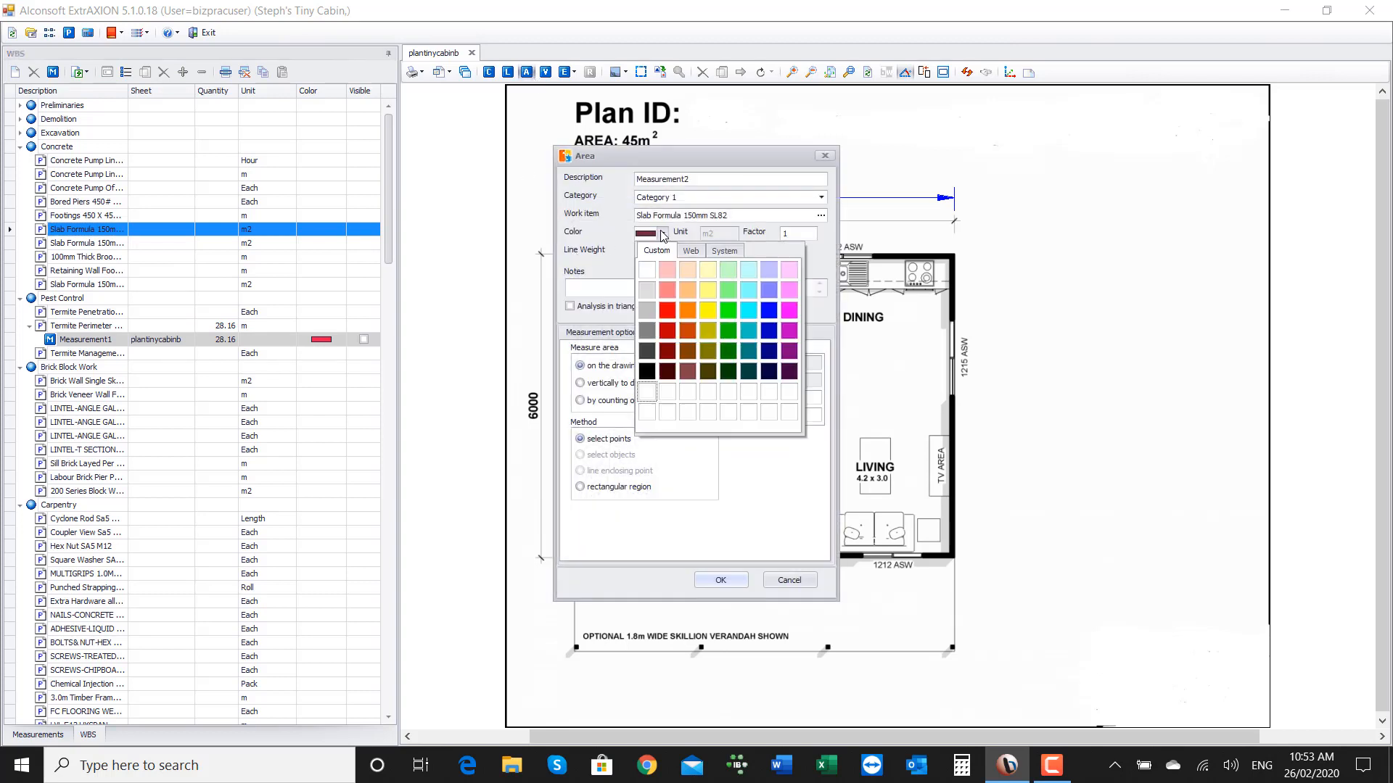
click(770, 312)
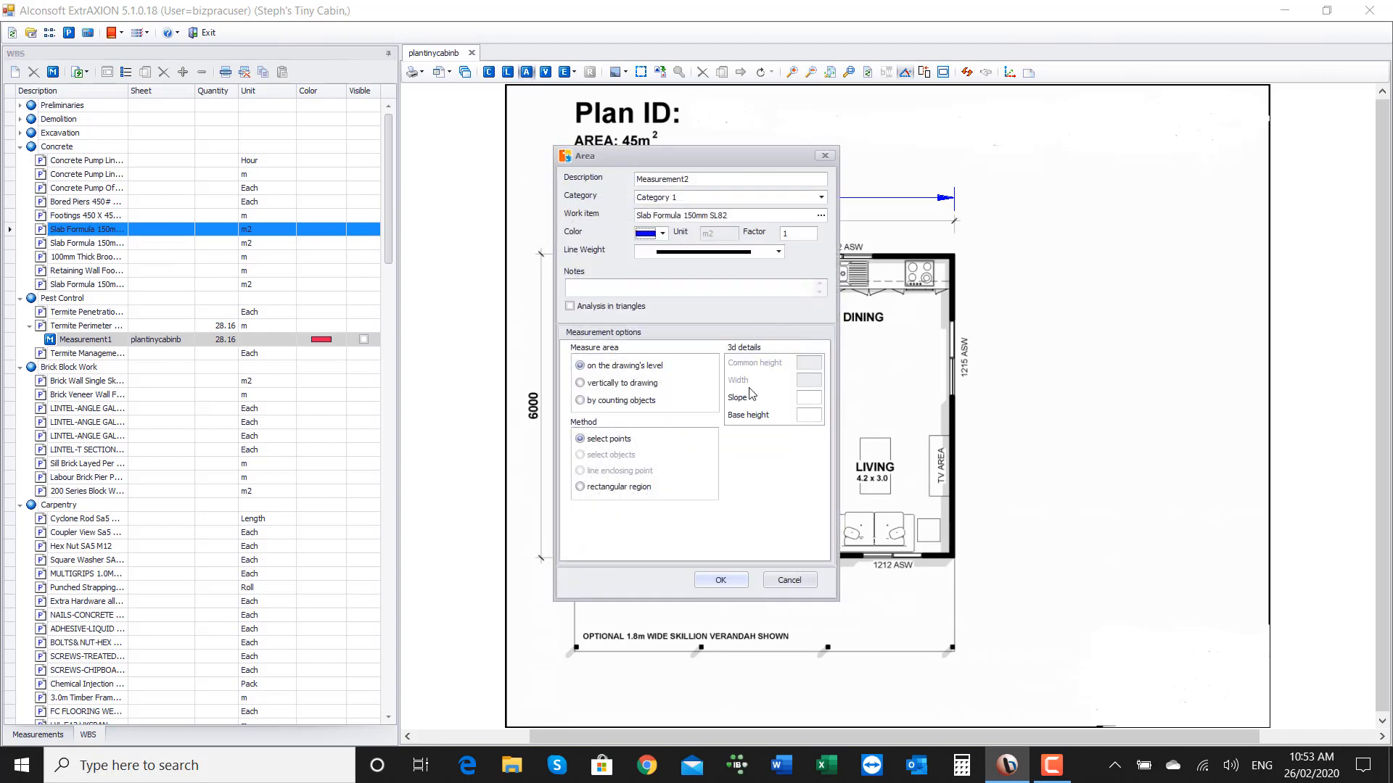
click(720, 581)
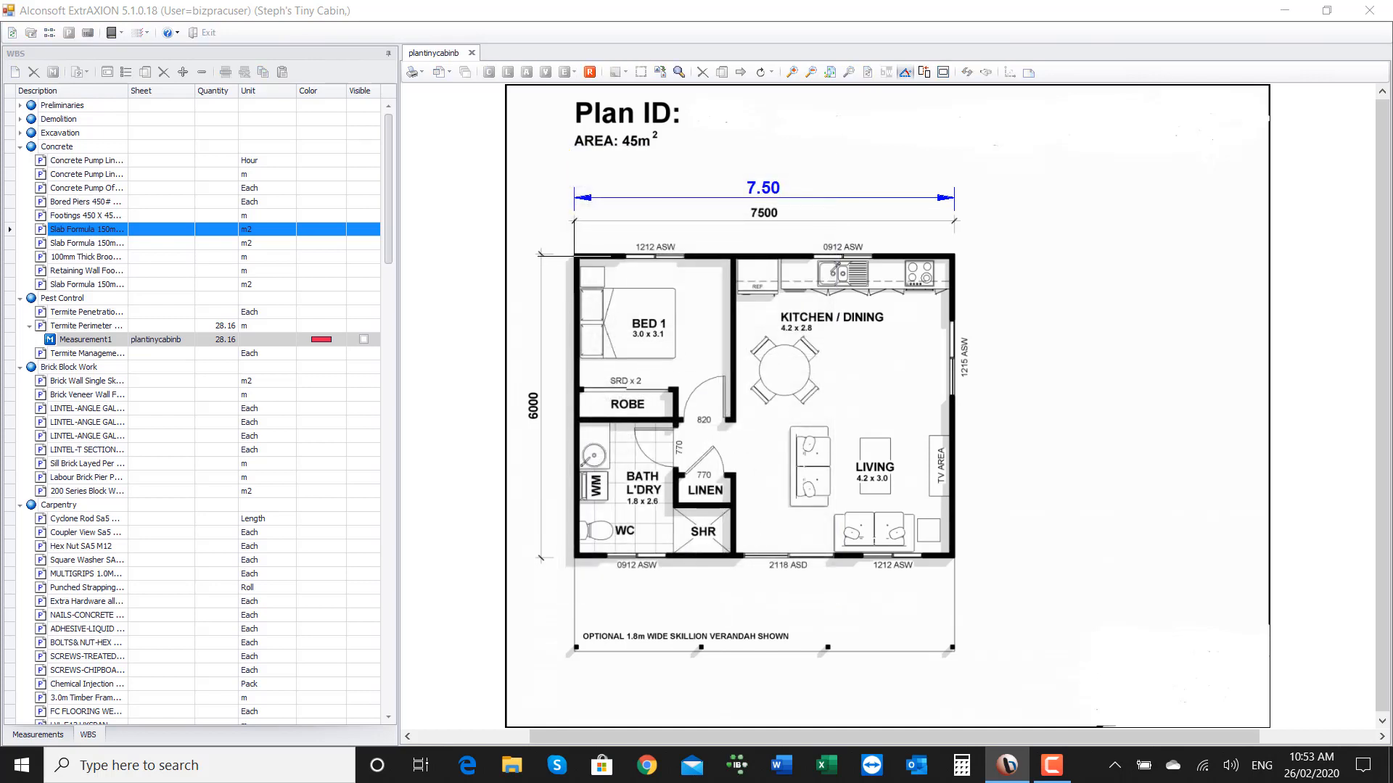
click(575, 256)
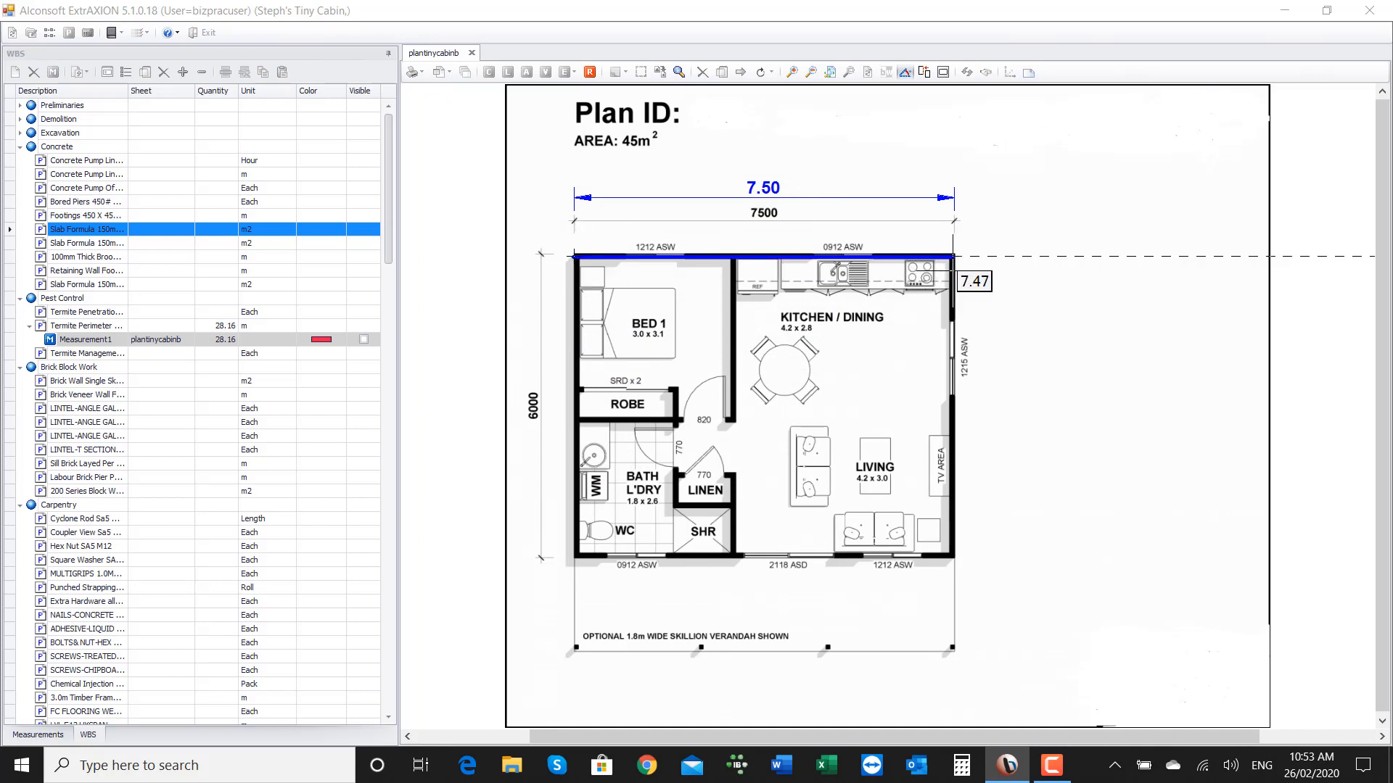
click(953, 256)
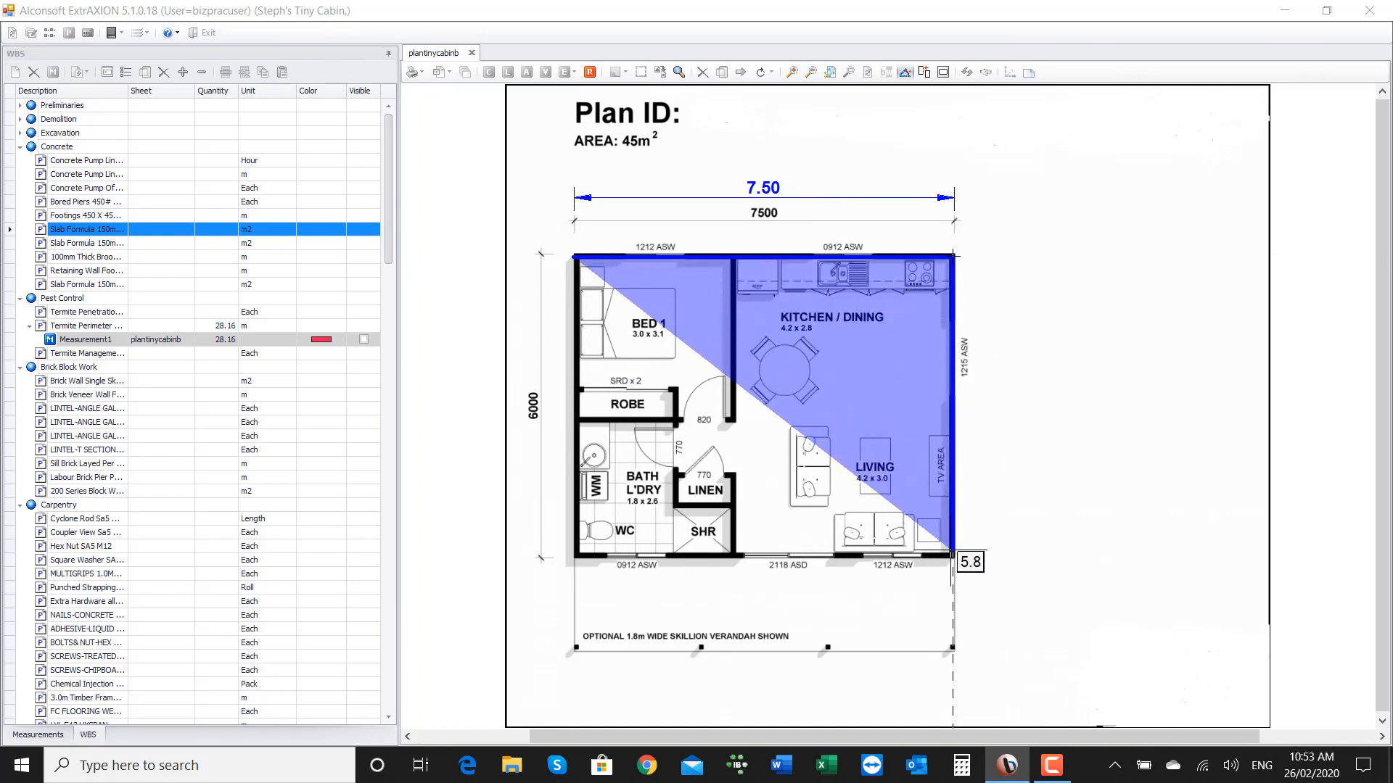
click(952, 555)
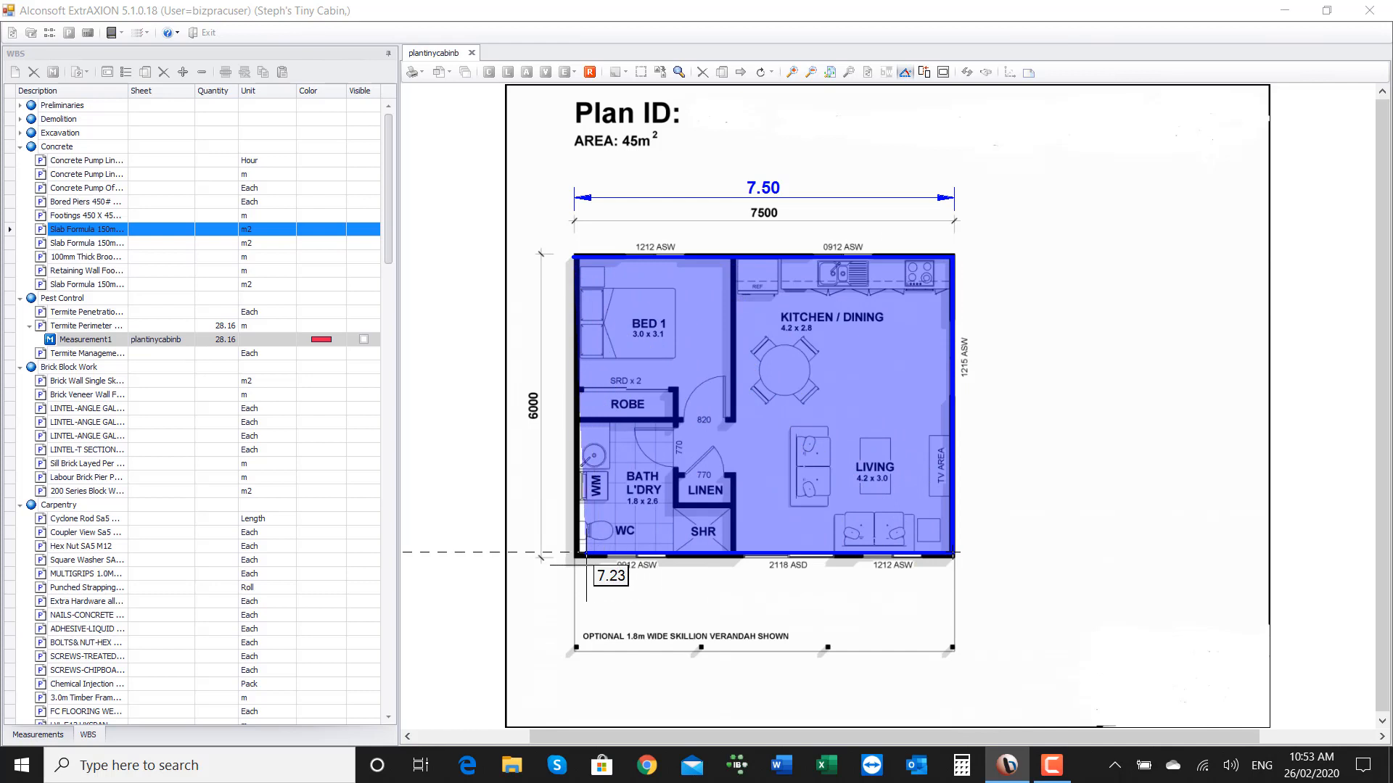
click(577, 554)
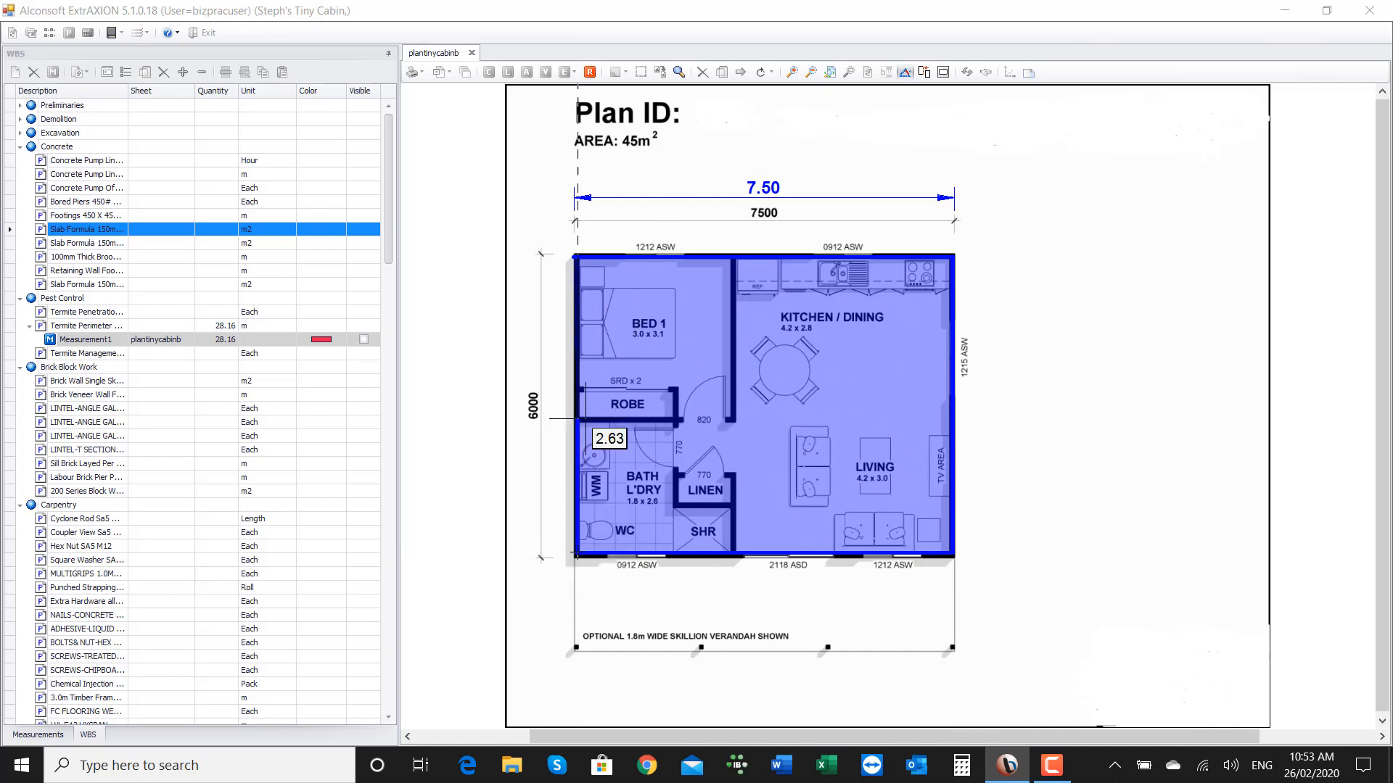
right_click(582, 255)
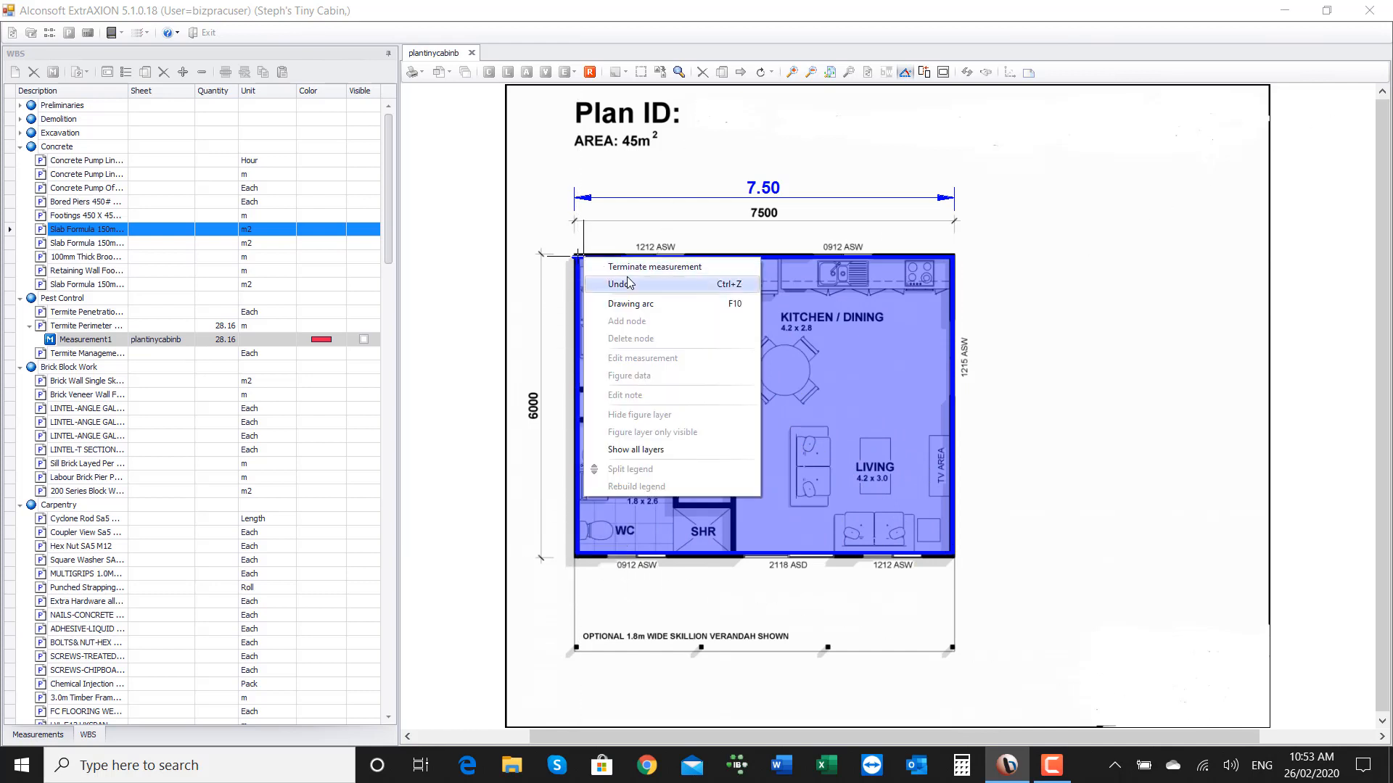
click(653, 267)
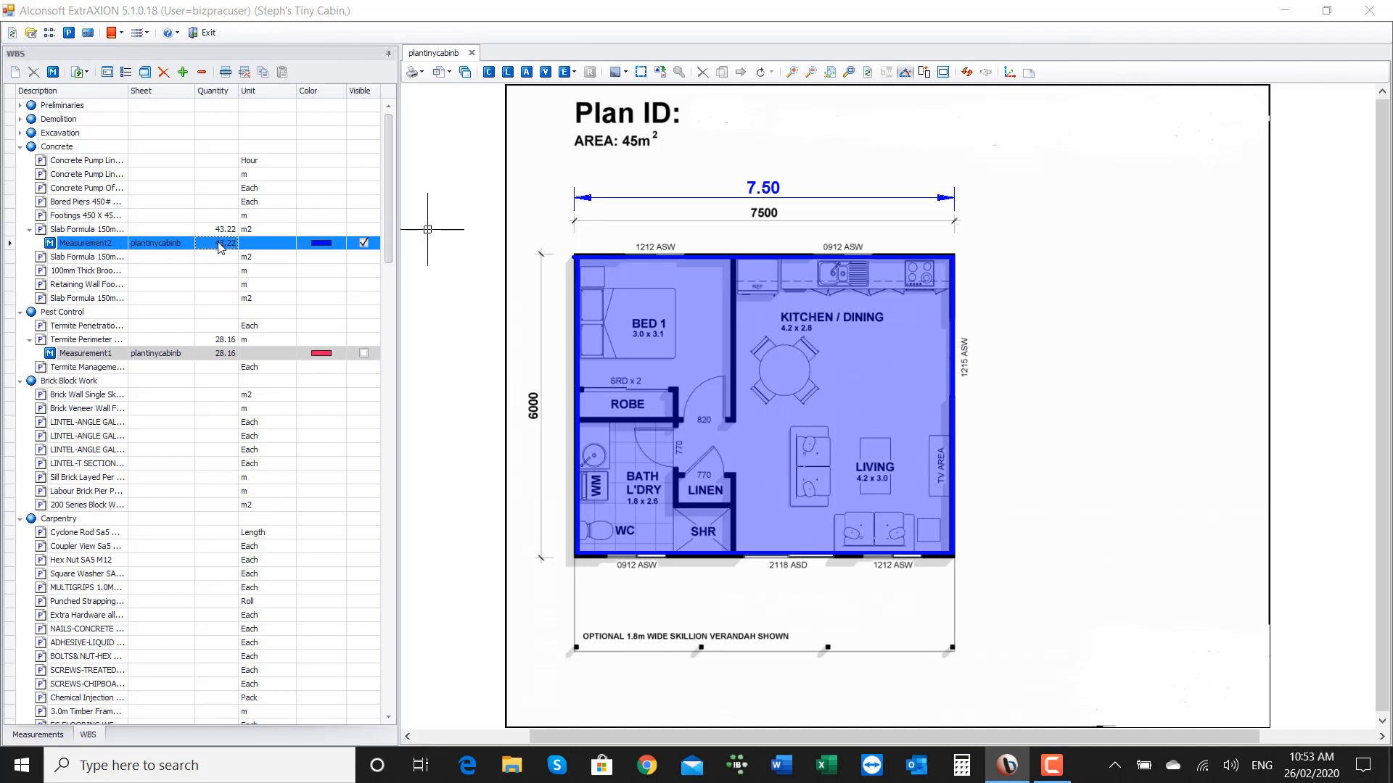
Hide the slab area measurement from the plan and collapse the Concrete, Carpentry and Carpentry Labour groups.
click(364, 243)
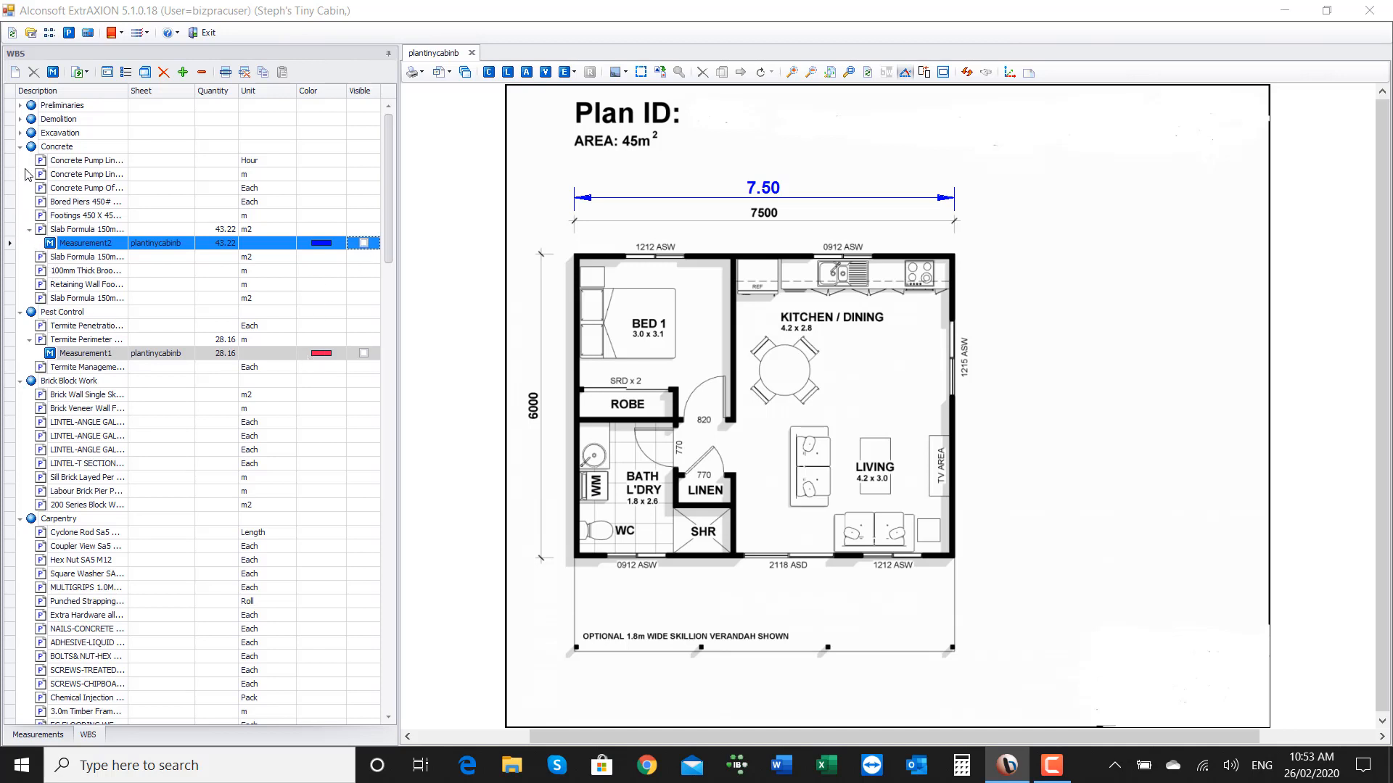
click(20, 147)
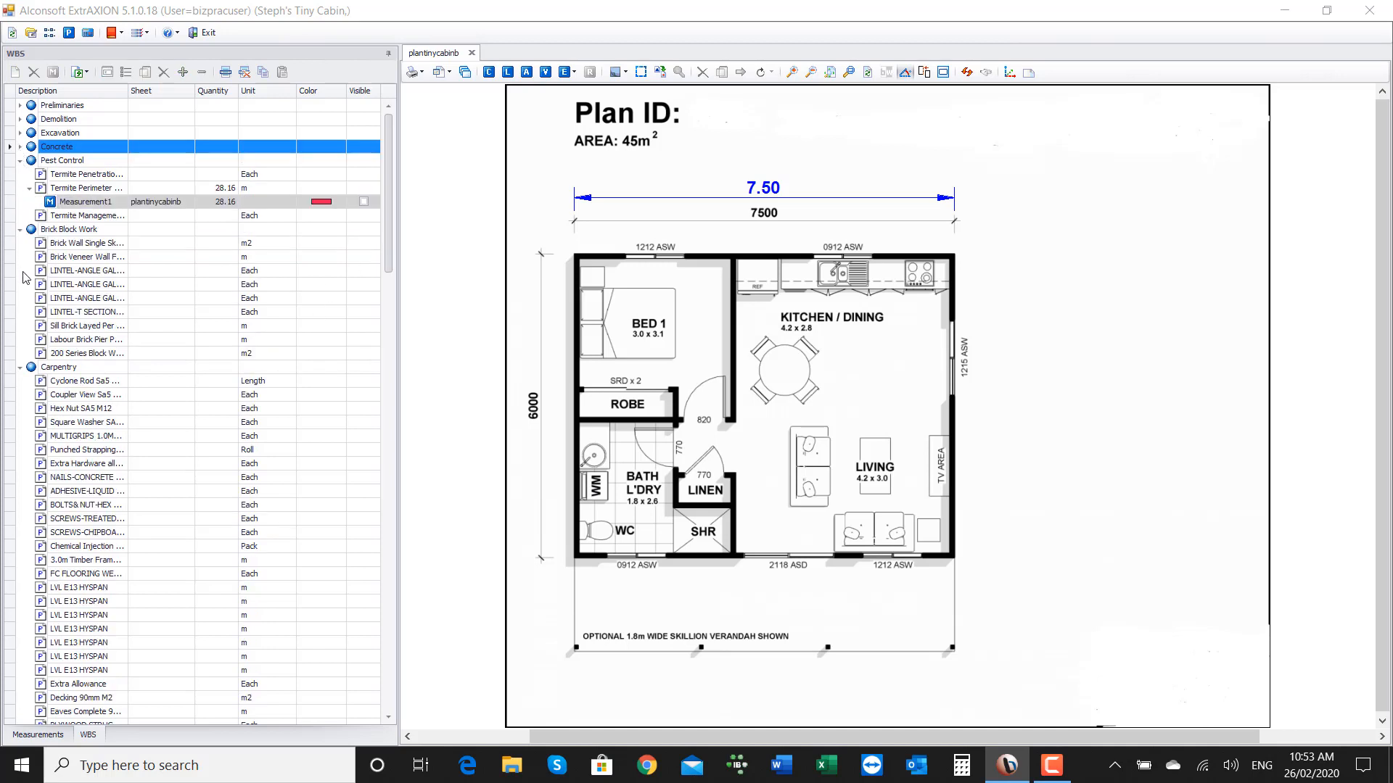
click(21, 368)
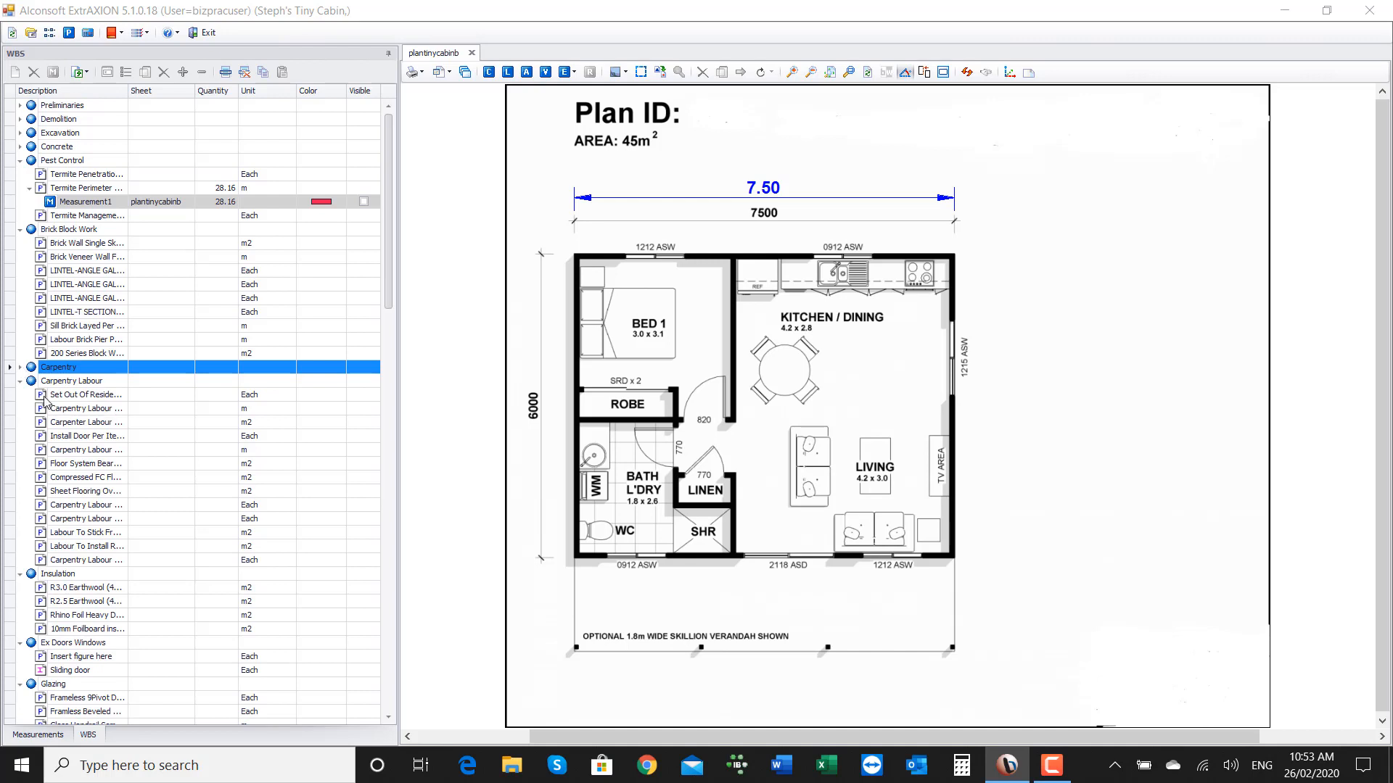
click(20, 381)
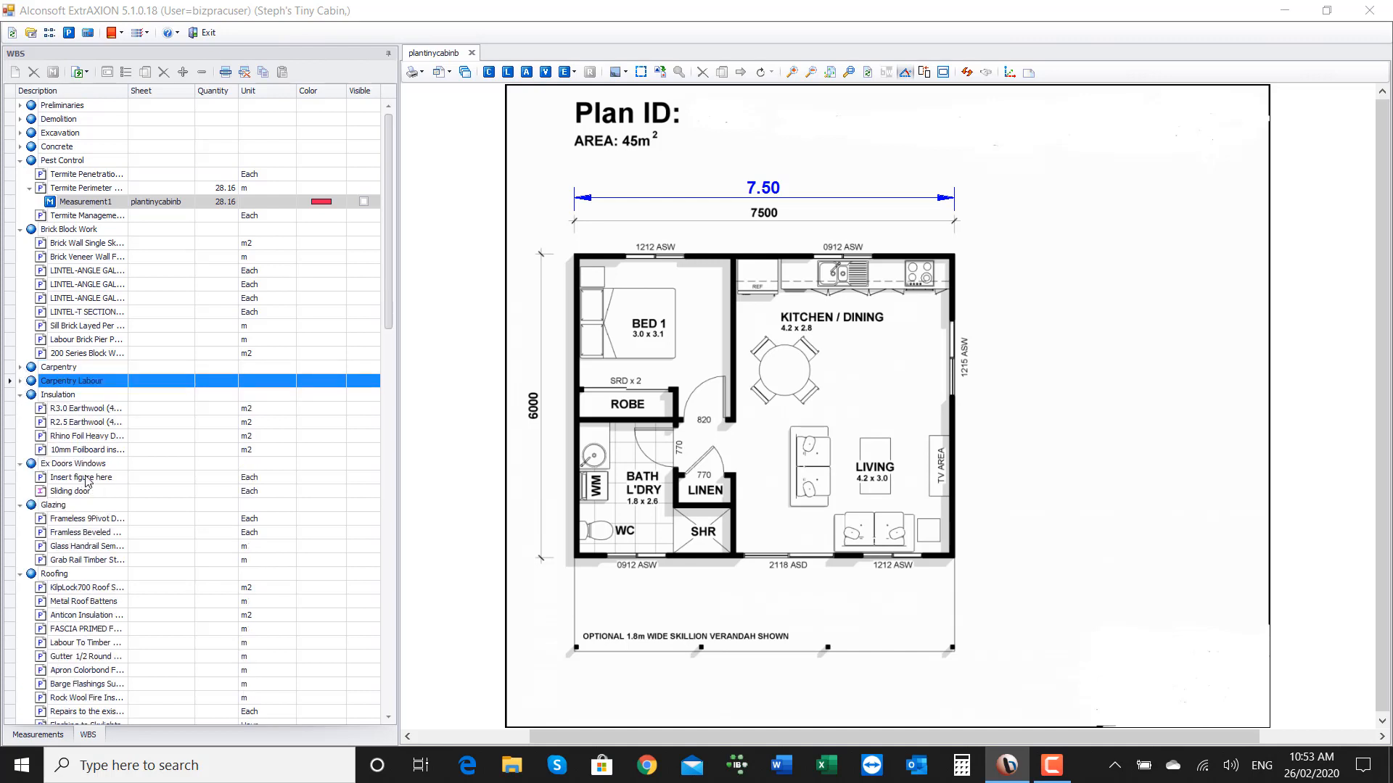
Add a Count measurement to the Insert figure here item by marking the five windows around the cabin, and hide its markers.
click(87, 479)
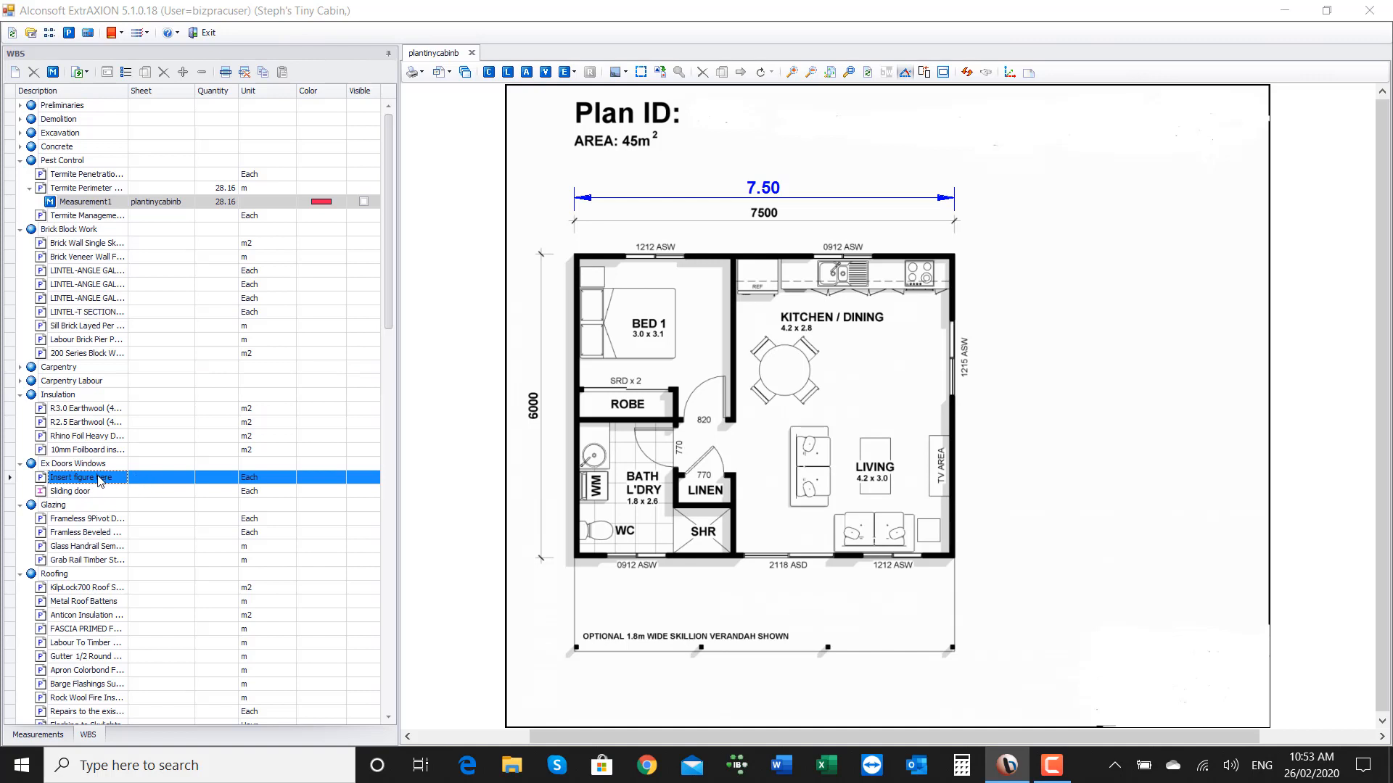
click(490, 72)
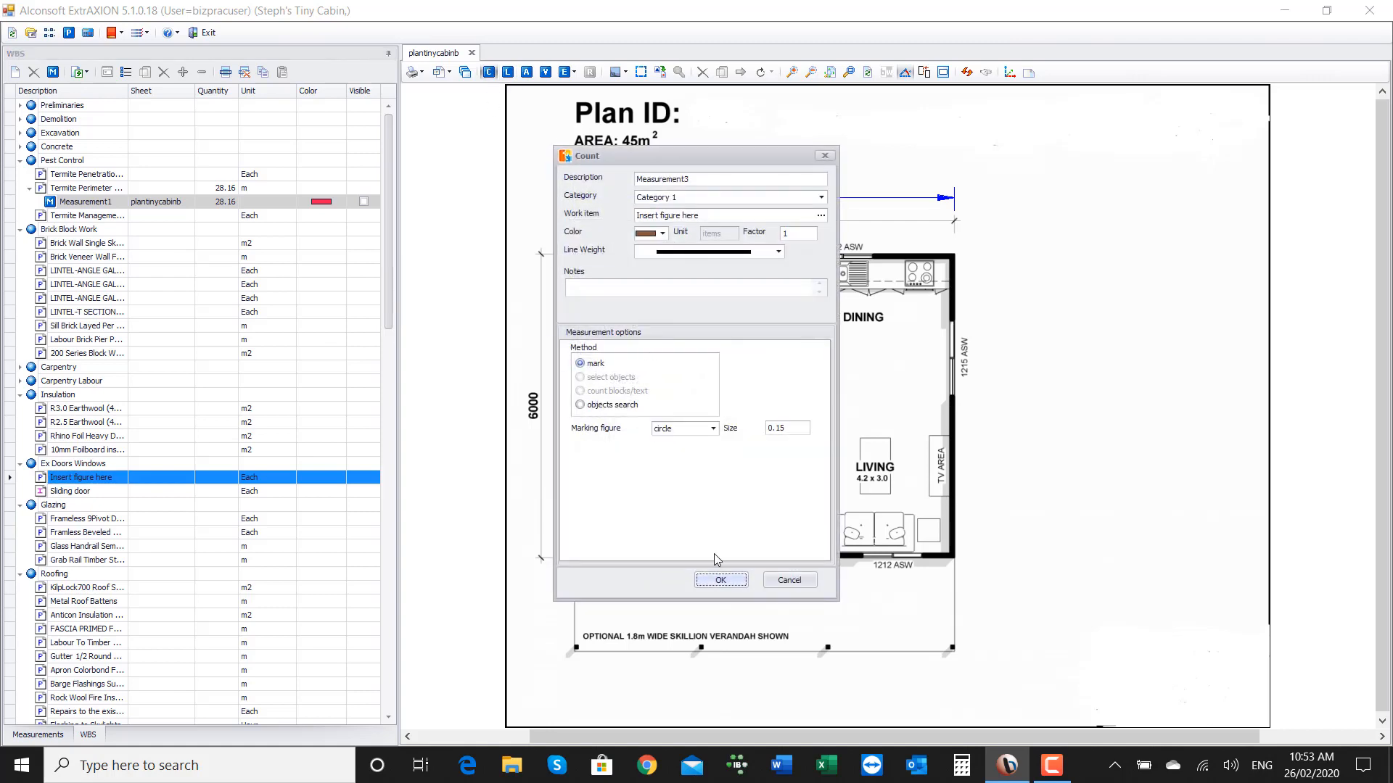
click(720, 580)
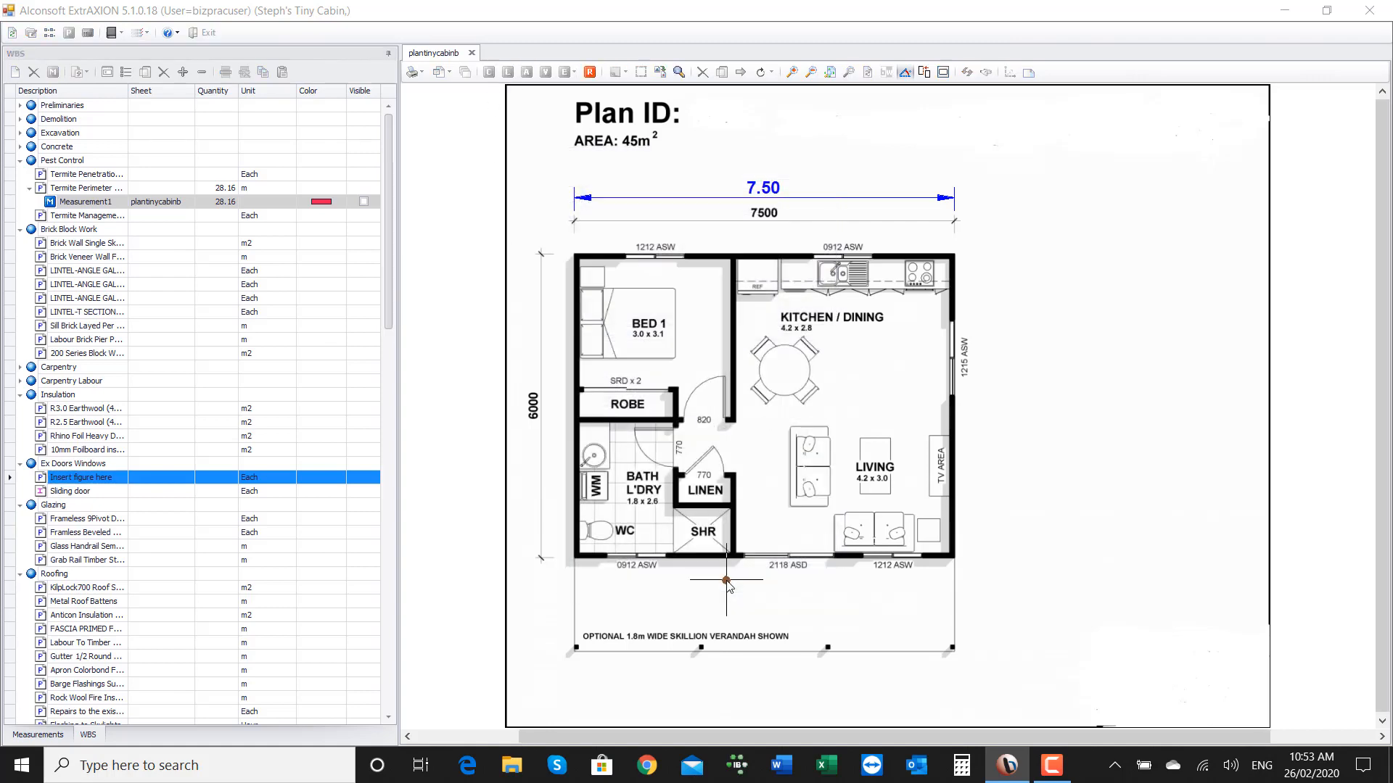
click(637, 555)
click(661, 559)
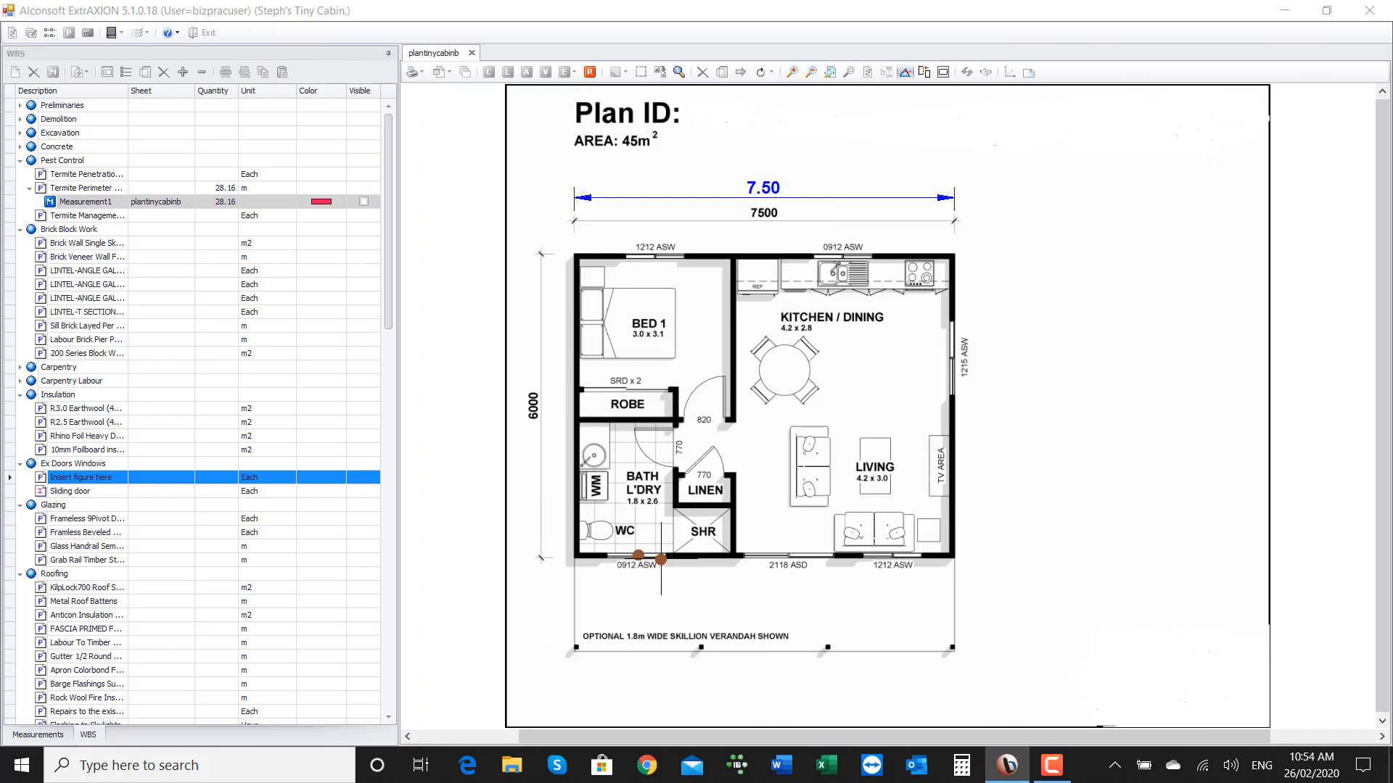
click(892, 556)
click(850, 252)
click(666, 262)
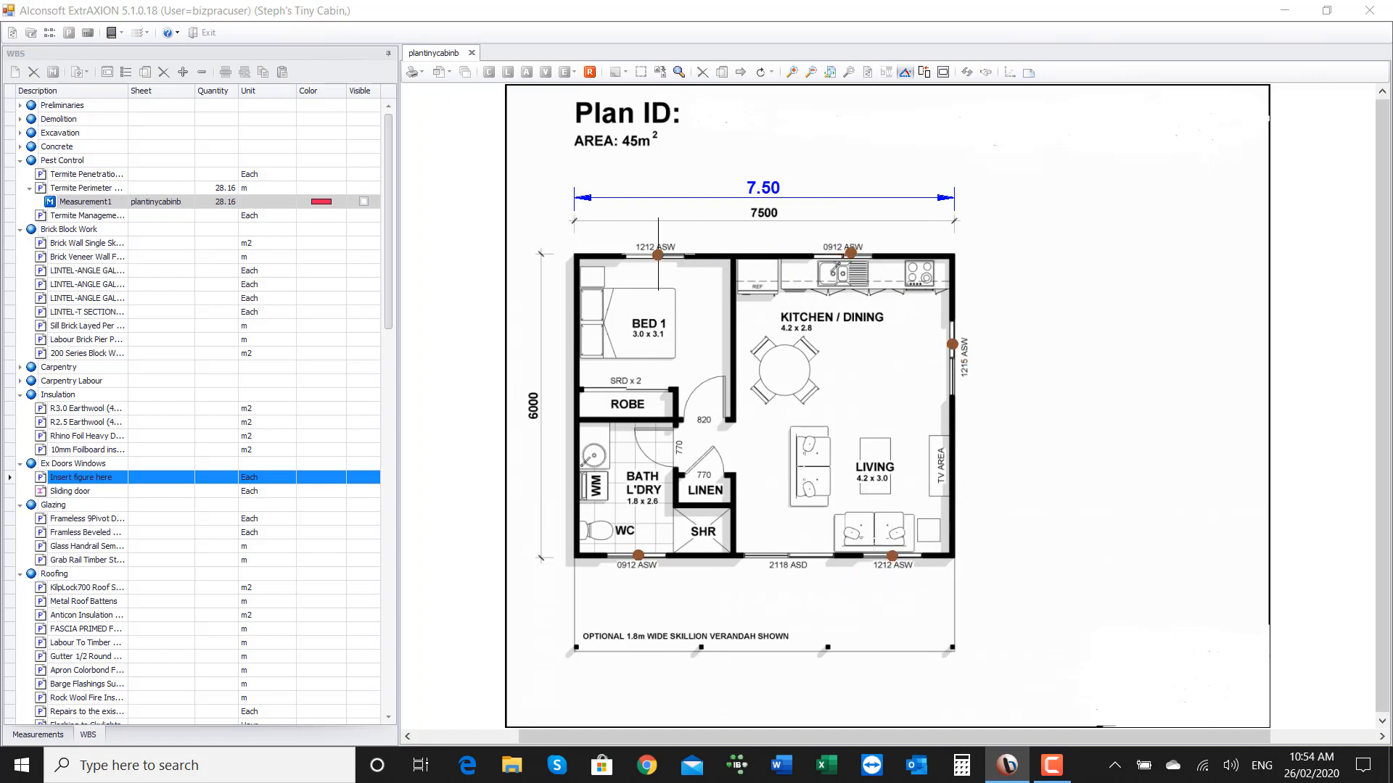
right_click(658, 255)
click(715, 268)
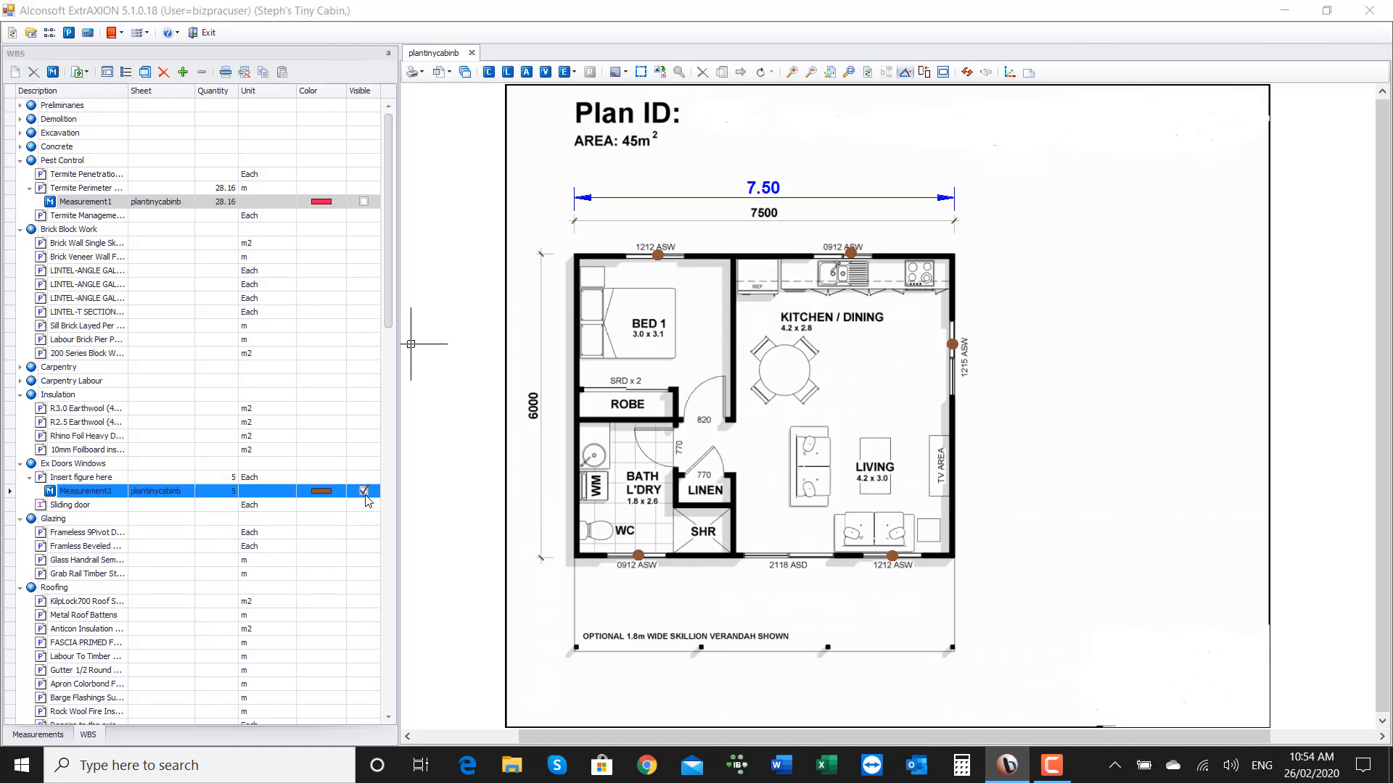
click(364, 491)
Add a Count measurement to the Sliding door item by marking the 2118 ASD door on the living room wall.
click(220, 506)
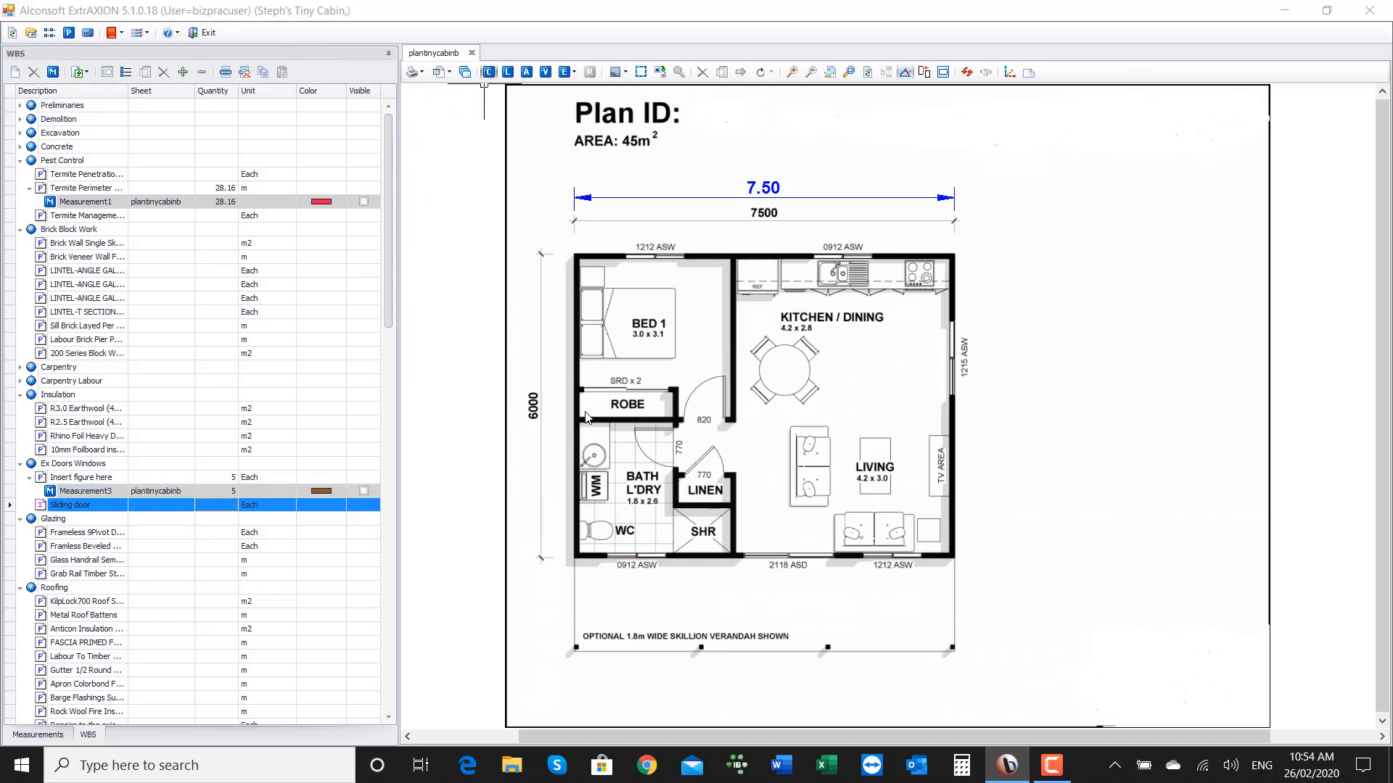
click(726, 582)
click(795, 558)
right_click(796, 559)
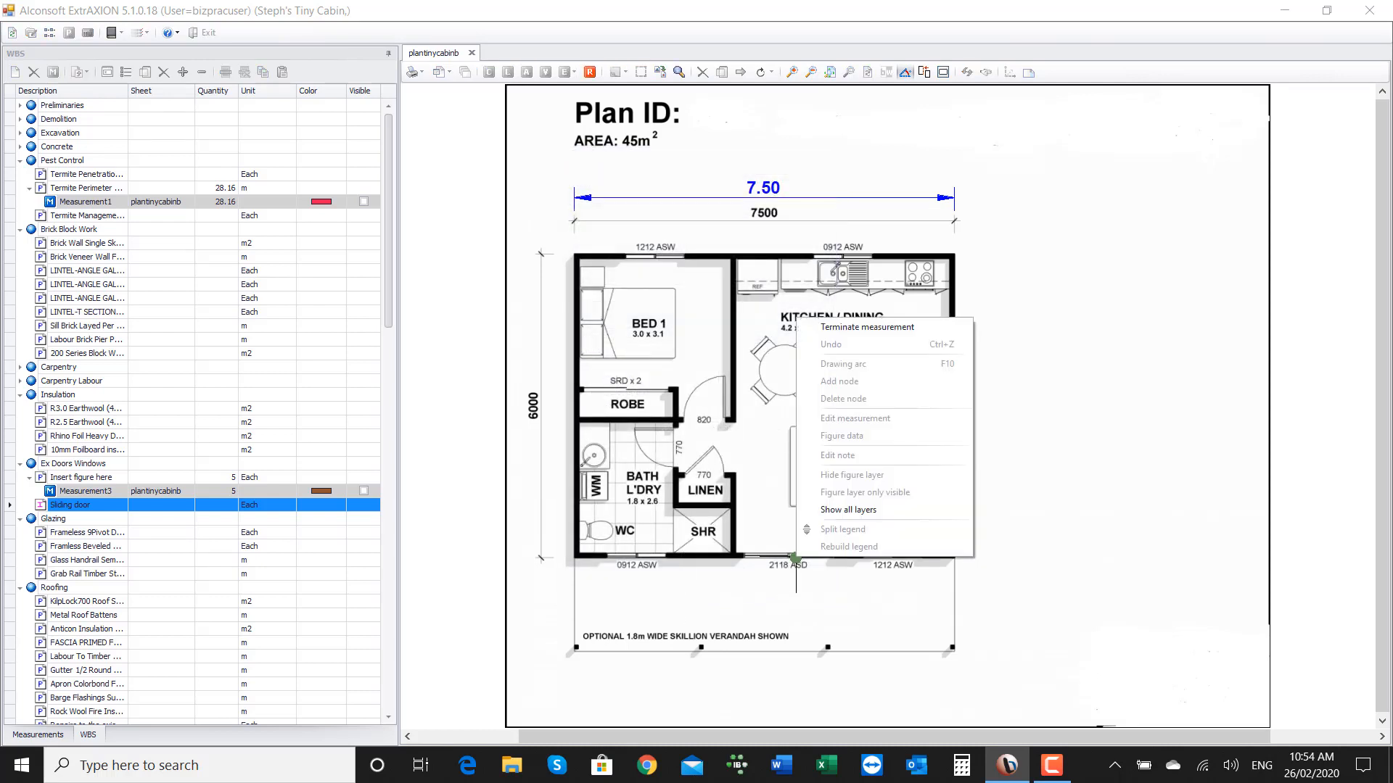
click(867, 327)
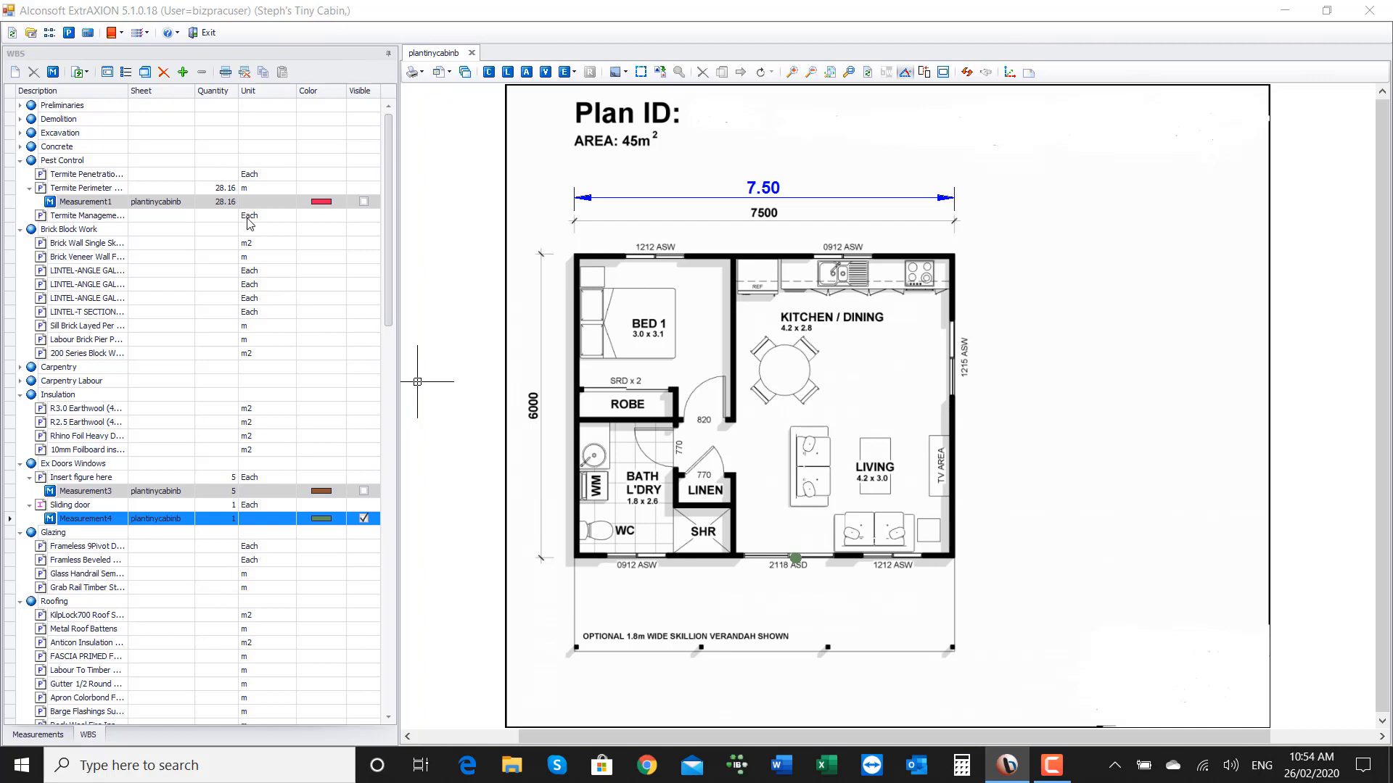
Exit ExtrAXION to the Bizprac estimate and select the Slabs 125mm/Ground item in the Concrete cost centre.
click(203, 32)
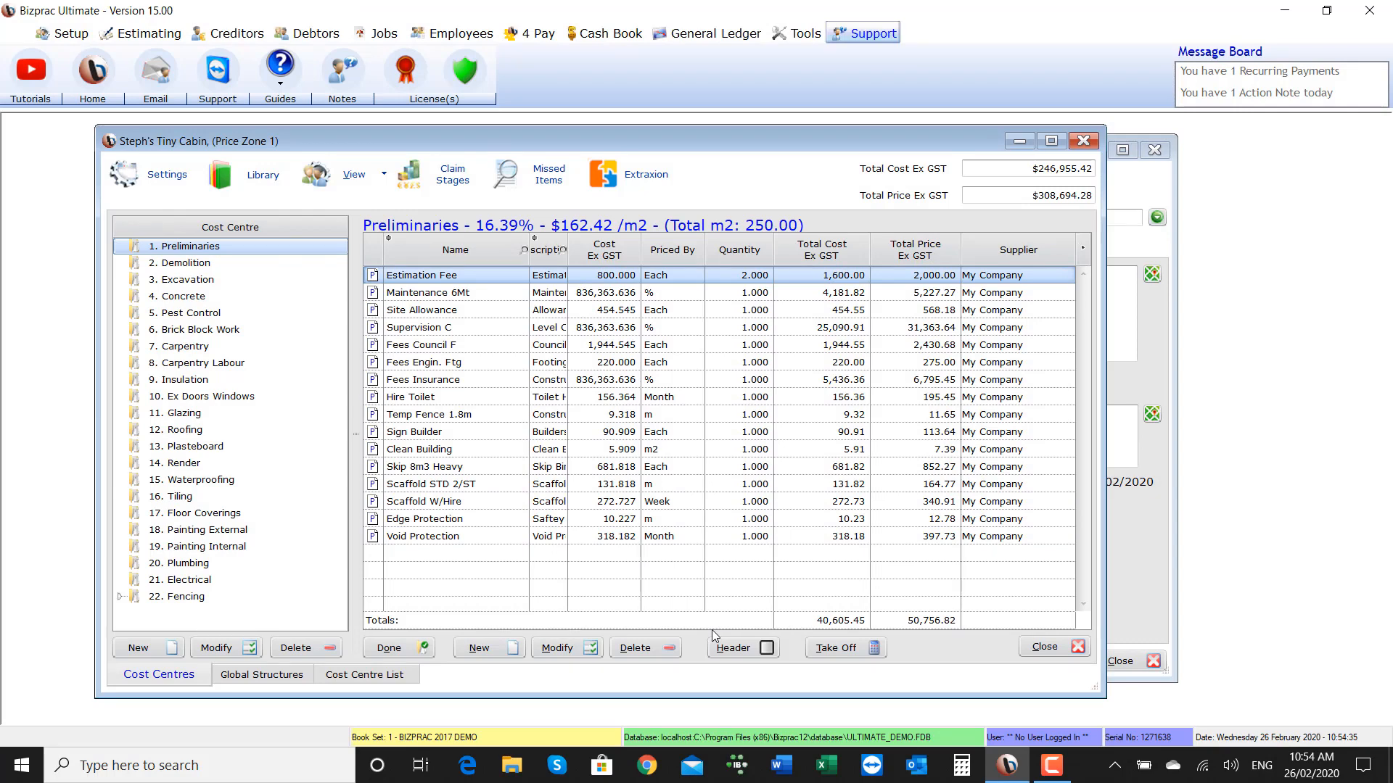
click(194, 300)
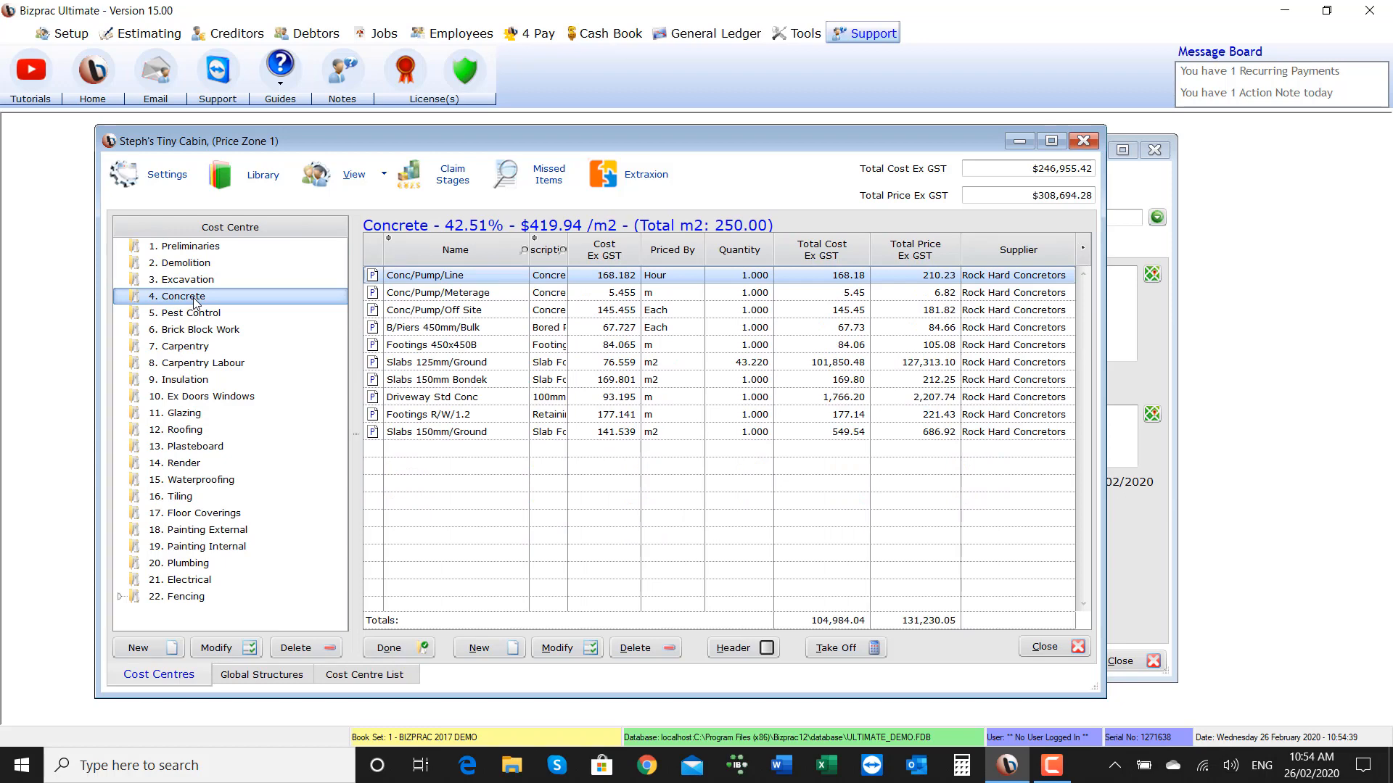
click(741, 366)
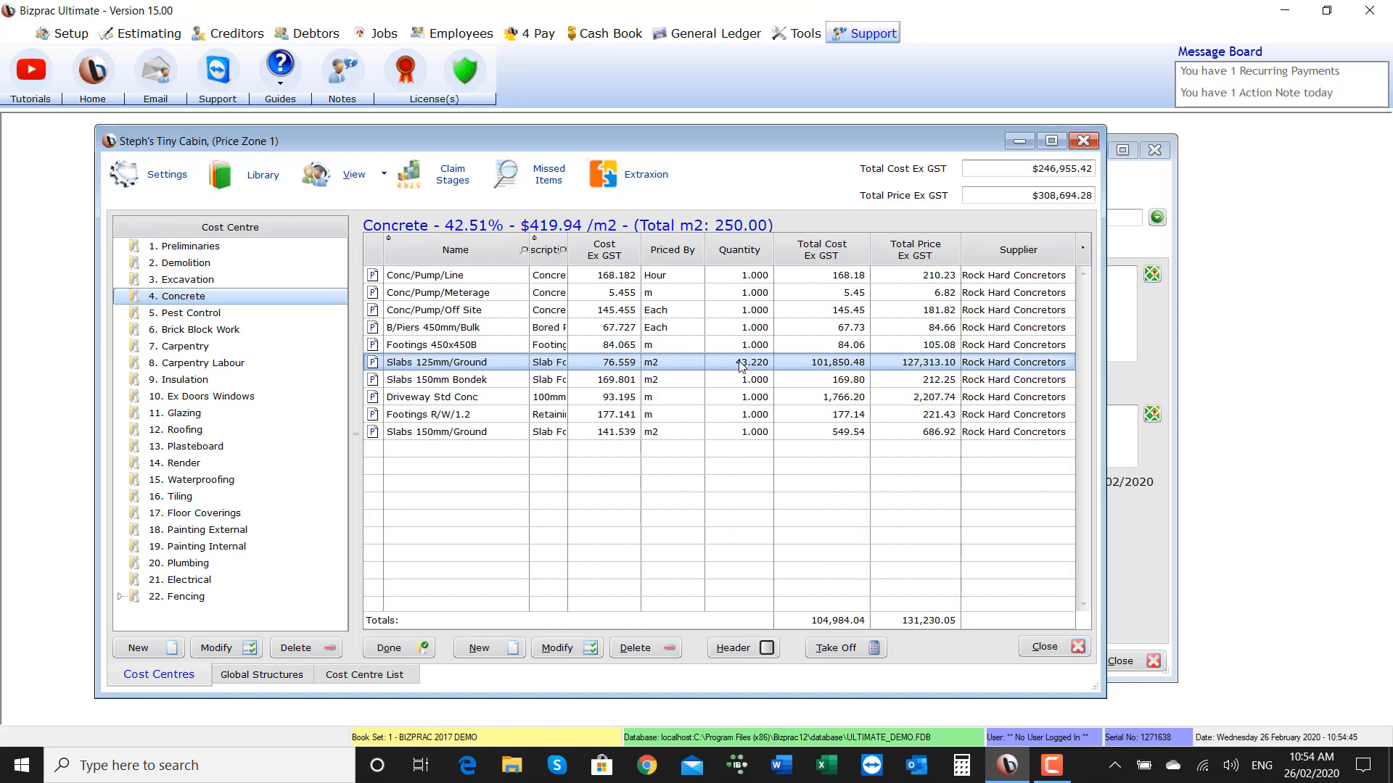
Try to change the quantity of the Slabs 125mm/Ground item to 50 directly in the estimate.
click(740, 366)
text(50)
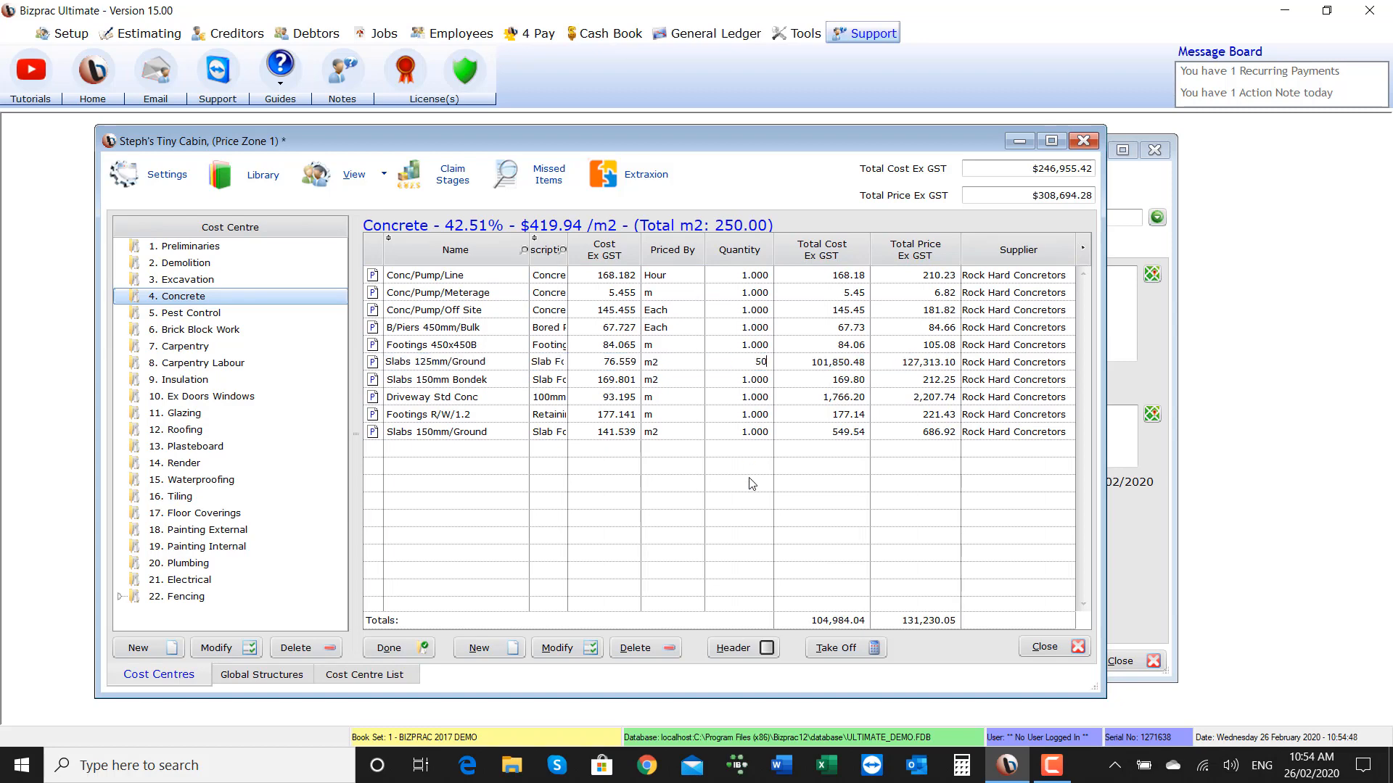
key(Return)
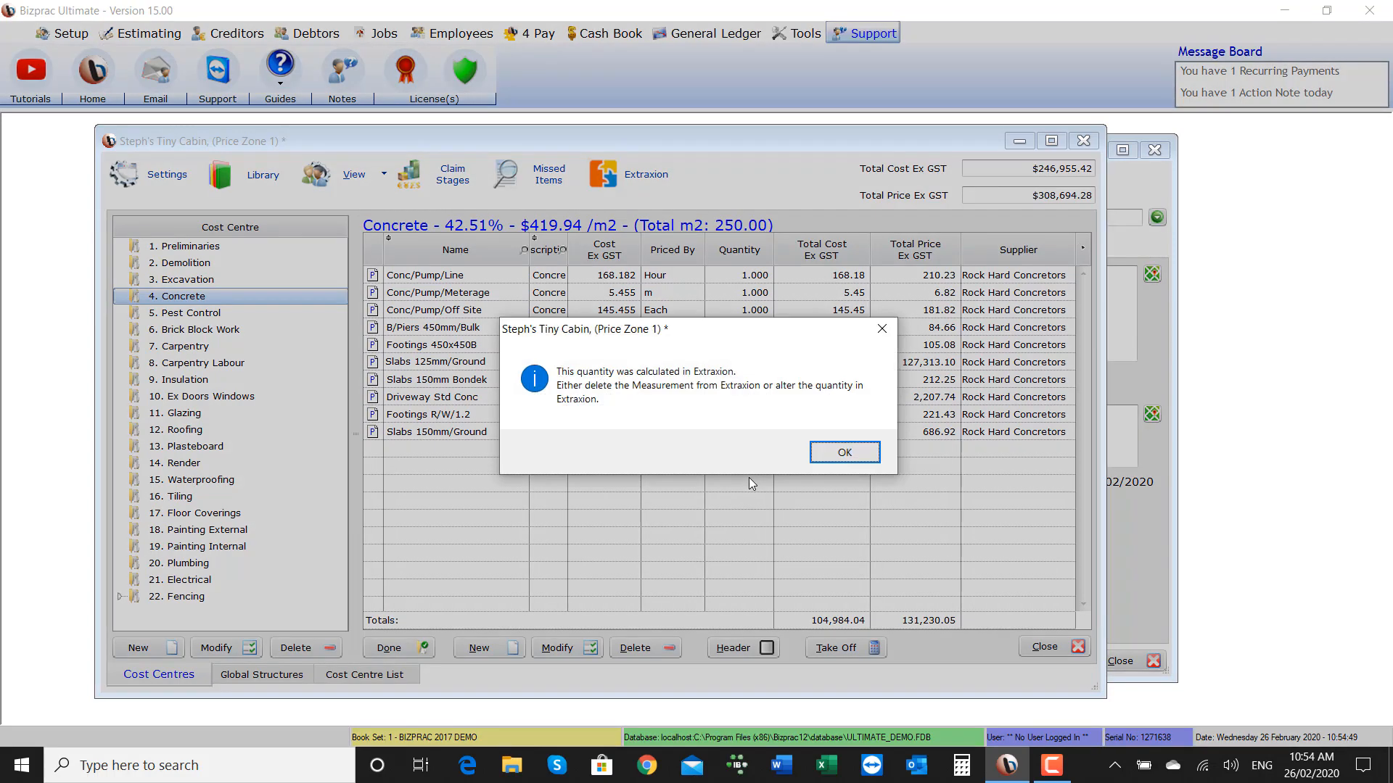
click(844, 453)
key(Down)
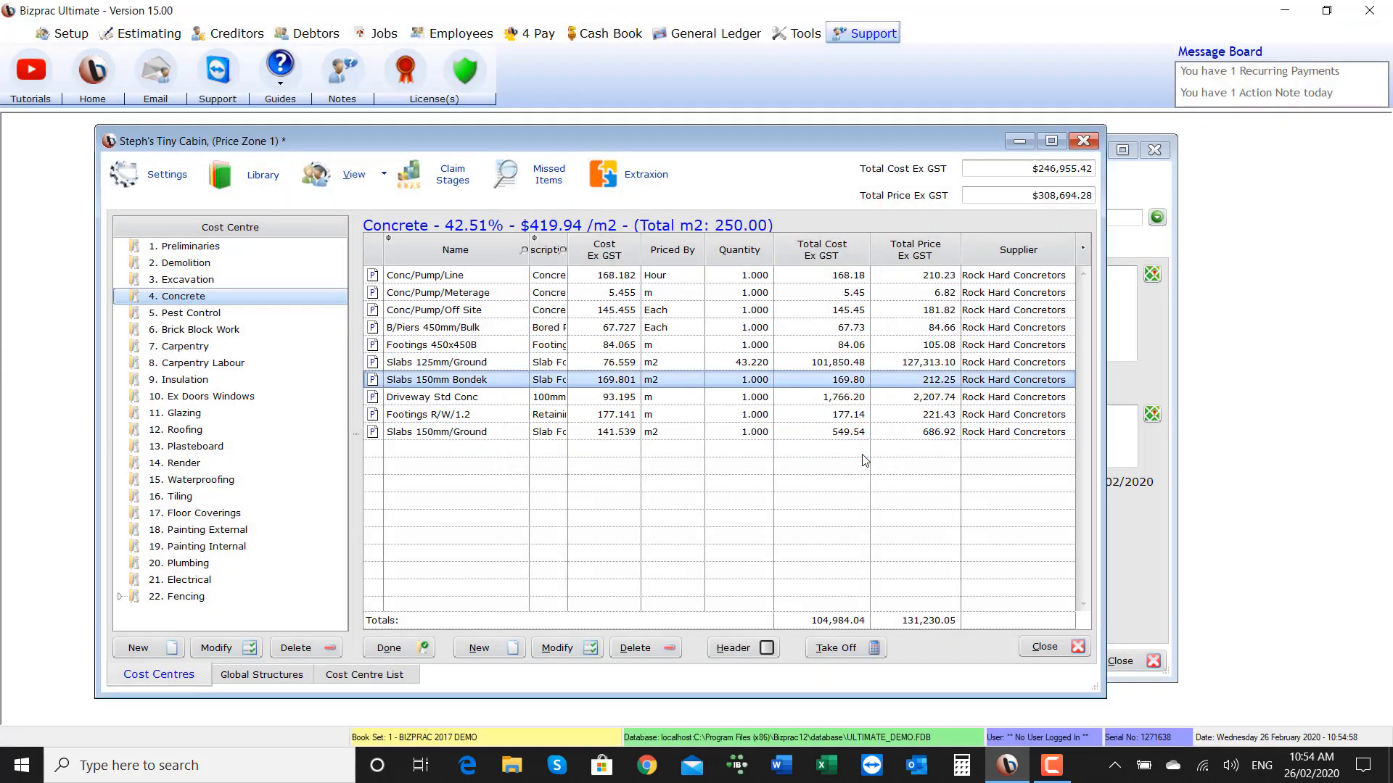